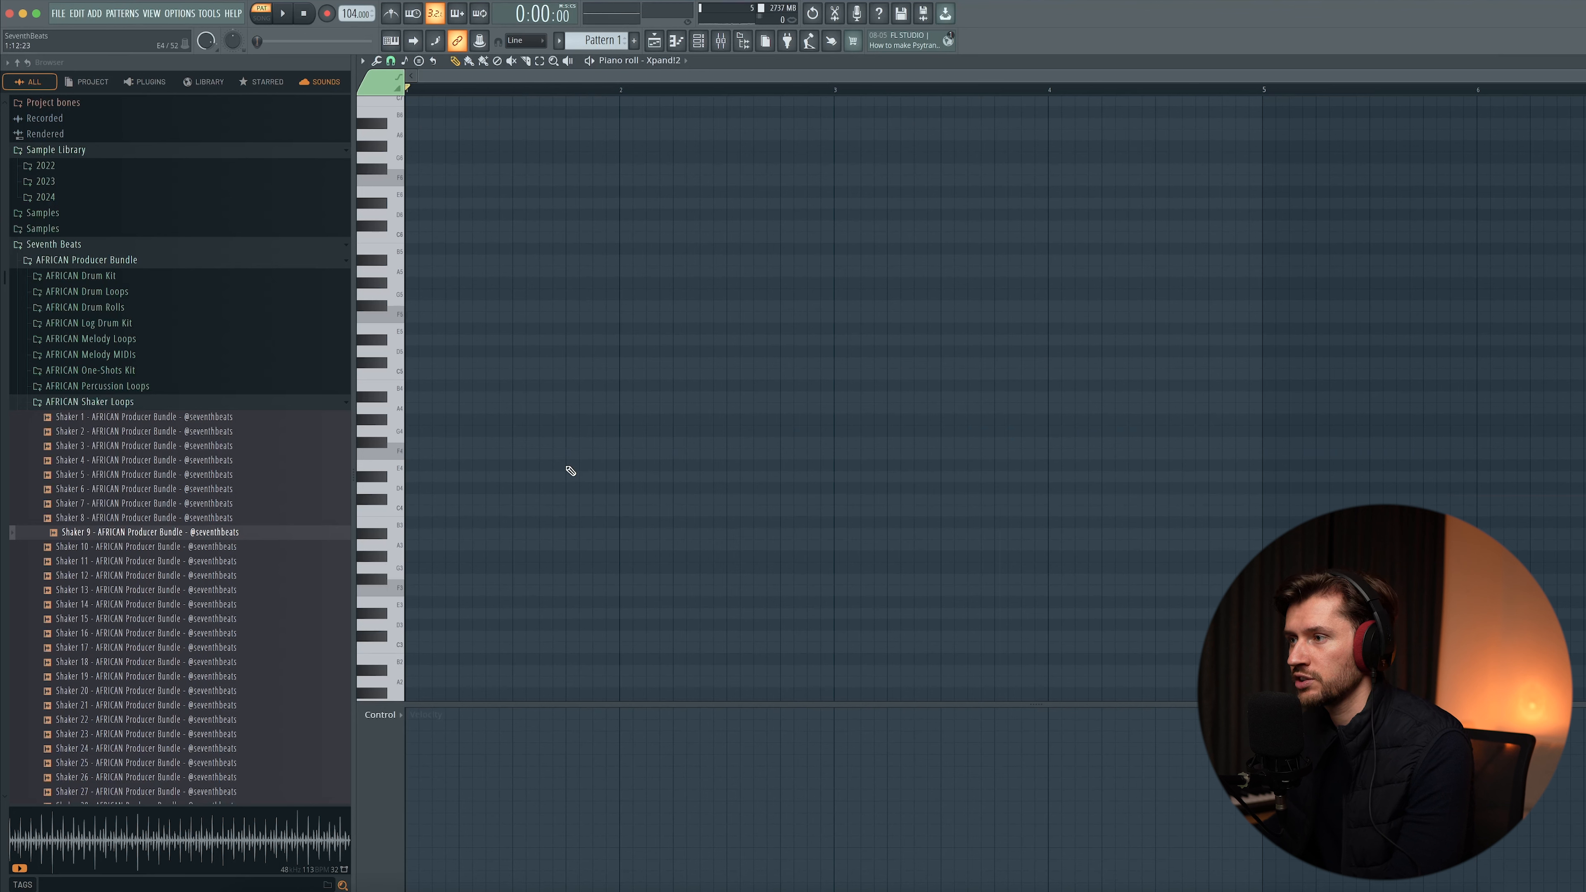
- Set the piano roll's scale highlighting to root G and the Minor Natural (Aeolian) scale
left_click(362, 60)
mouse_move(388, 129)
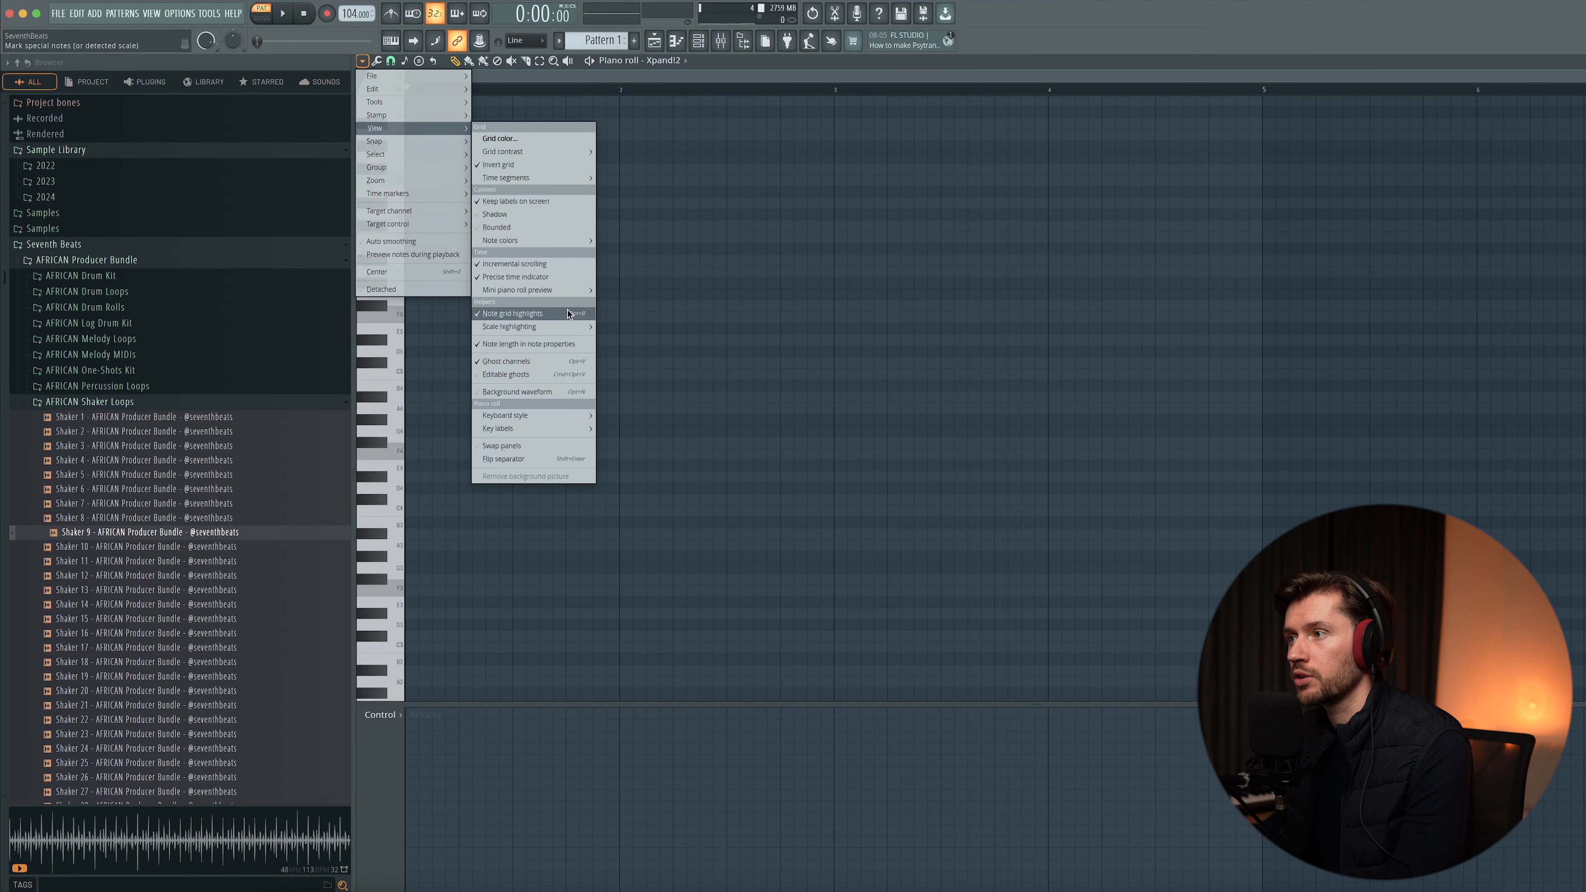
mouse_move(556, 329)
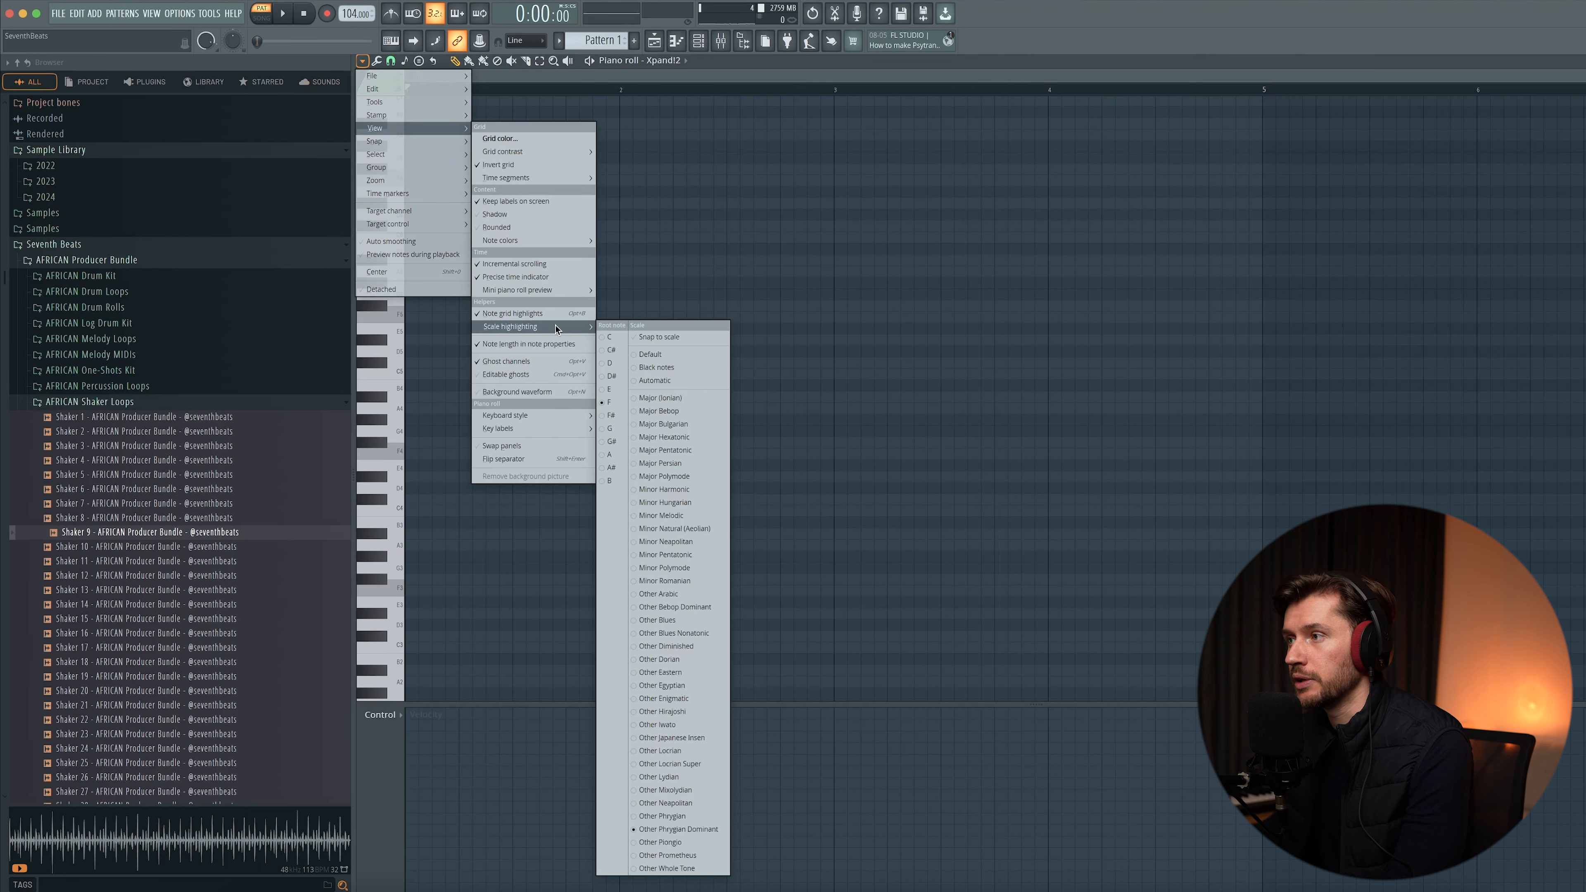
left_click(611, 429)
left_click(362, 61)
mouse_move(388, 129)
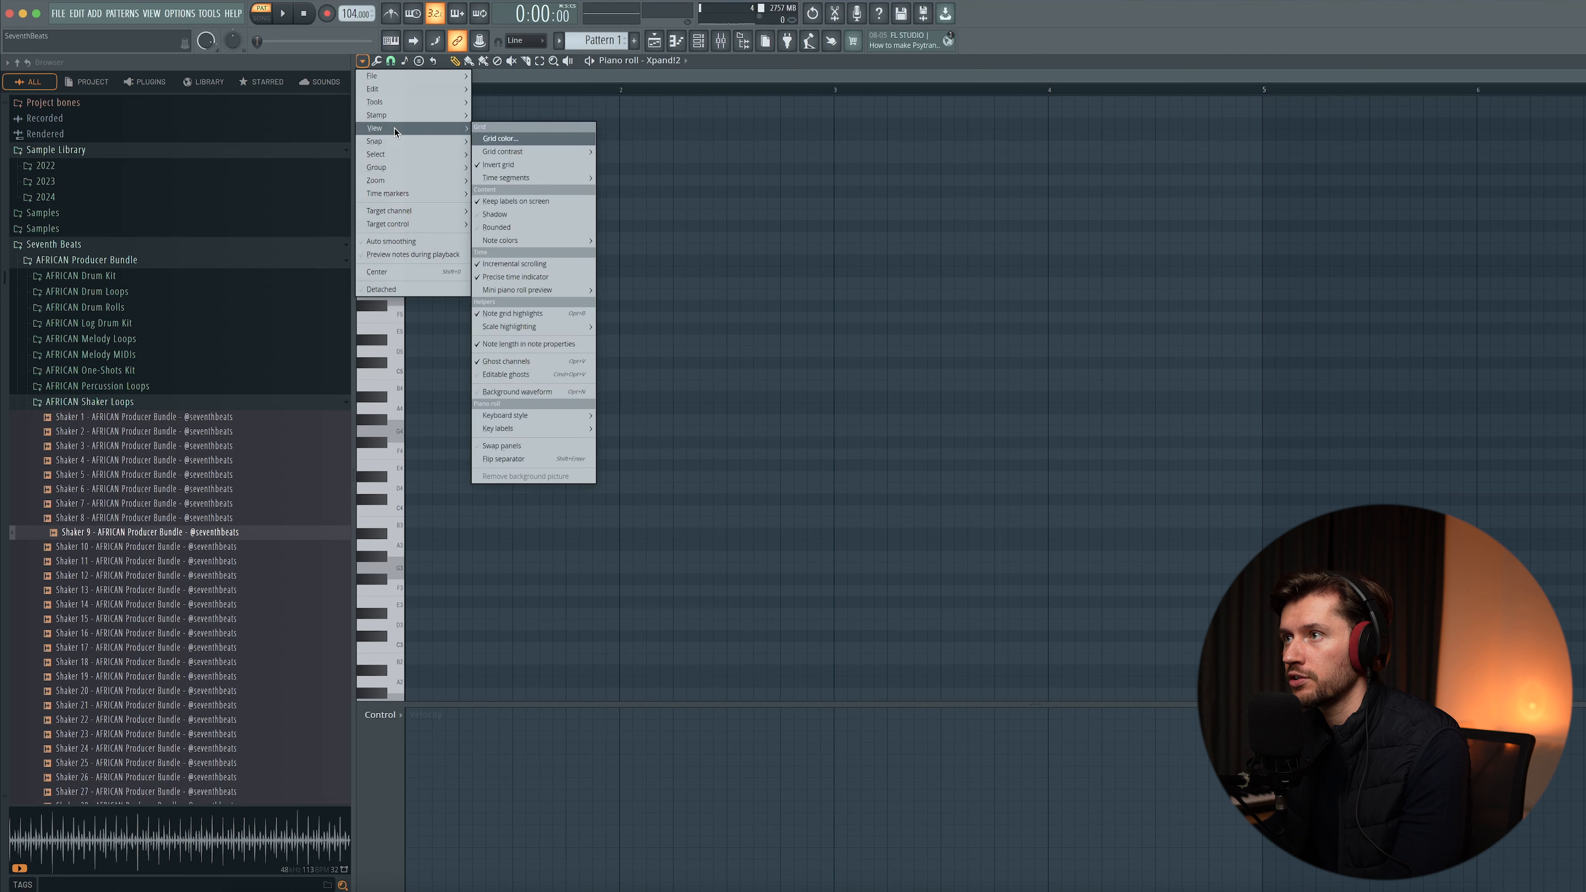
mouse_move(549, 326)
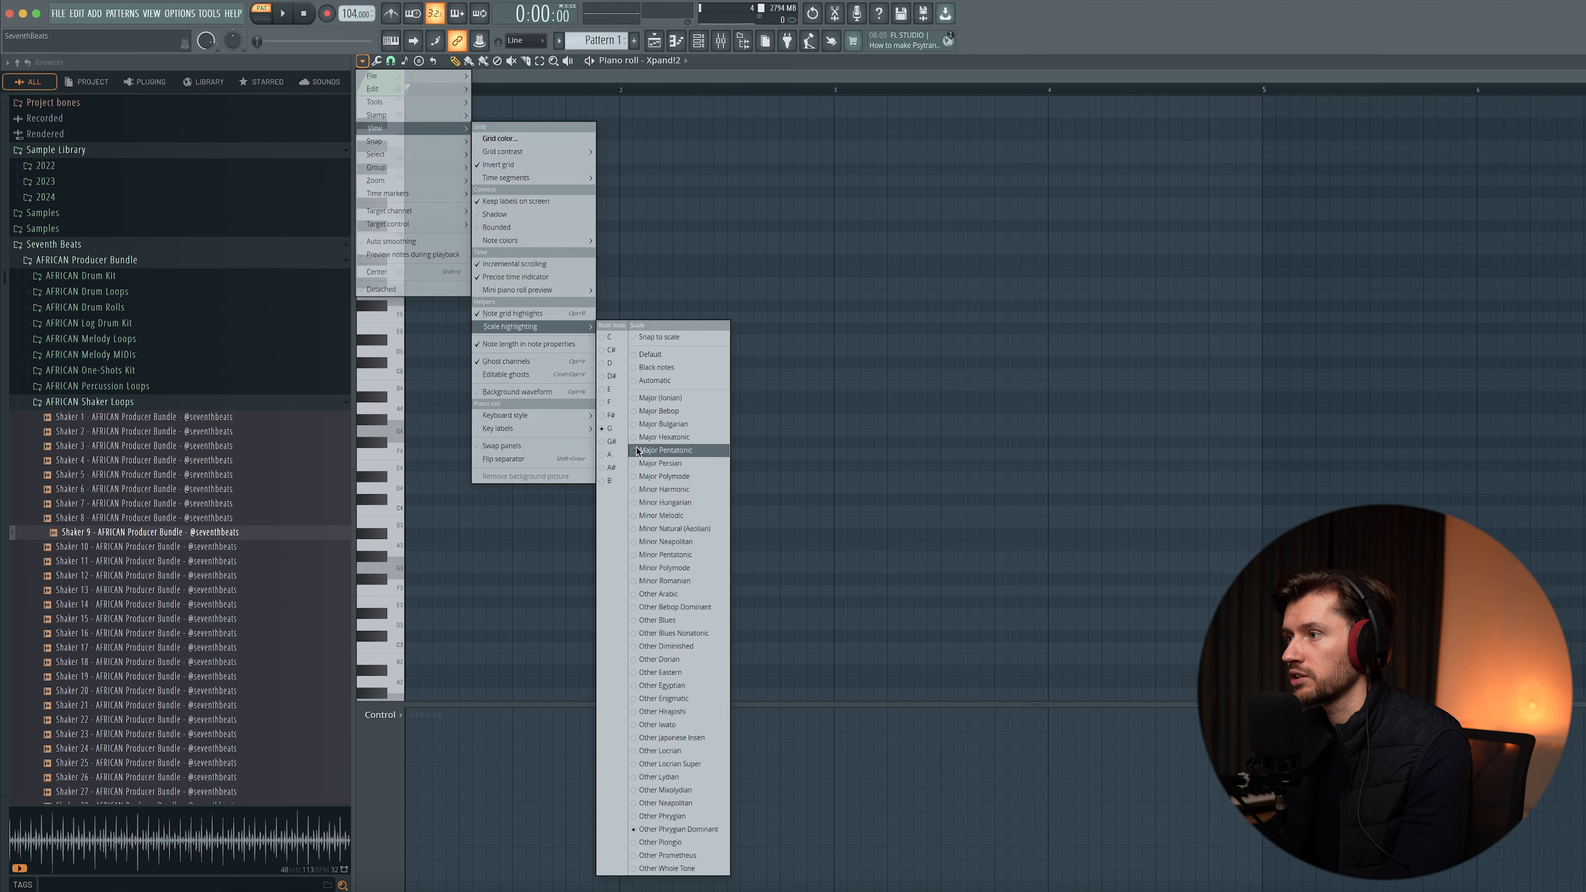
left_click(687, 529)
- Draw one-bar bass notes forming a four-bar progression and play it back
left_click_drag(418, 466, 342, 467)
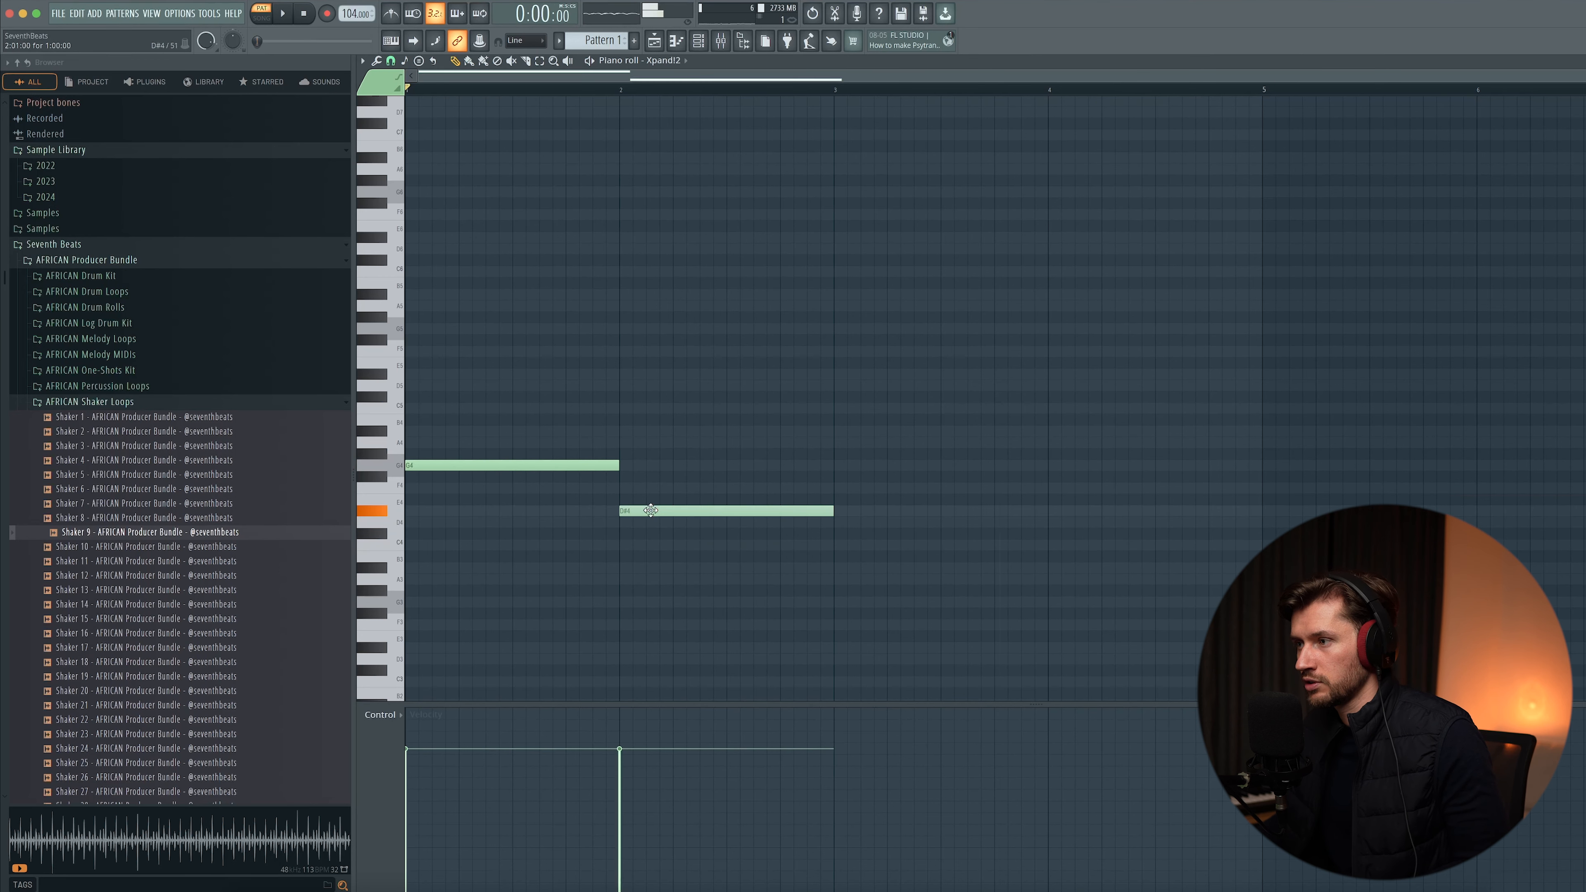
mouse_move(871, 542)
left_mouse_down()
mouse_move(875, 605)
mouse_move(878, 578)
mouse_move(891, 587)
mouse_move(906, 566)
left_mouse_up()
key("space")
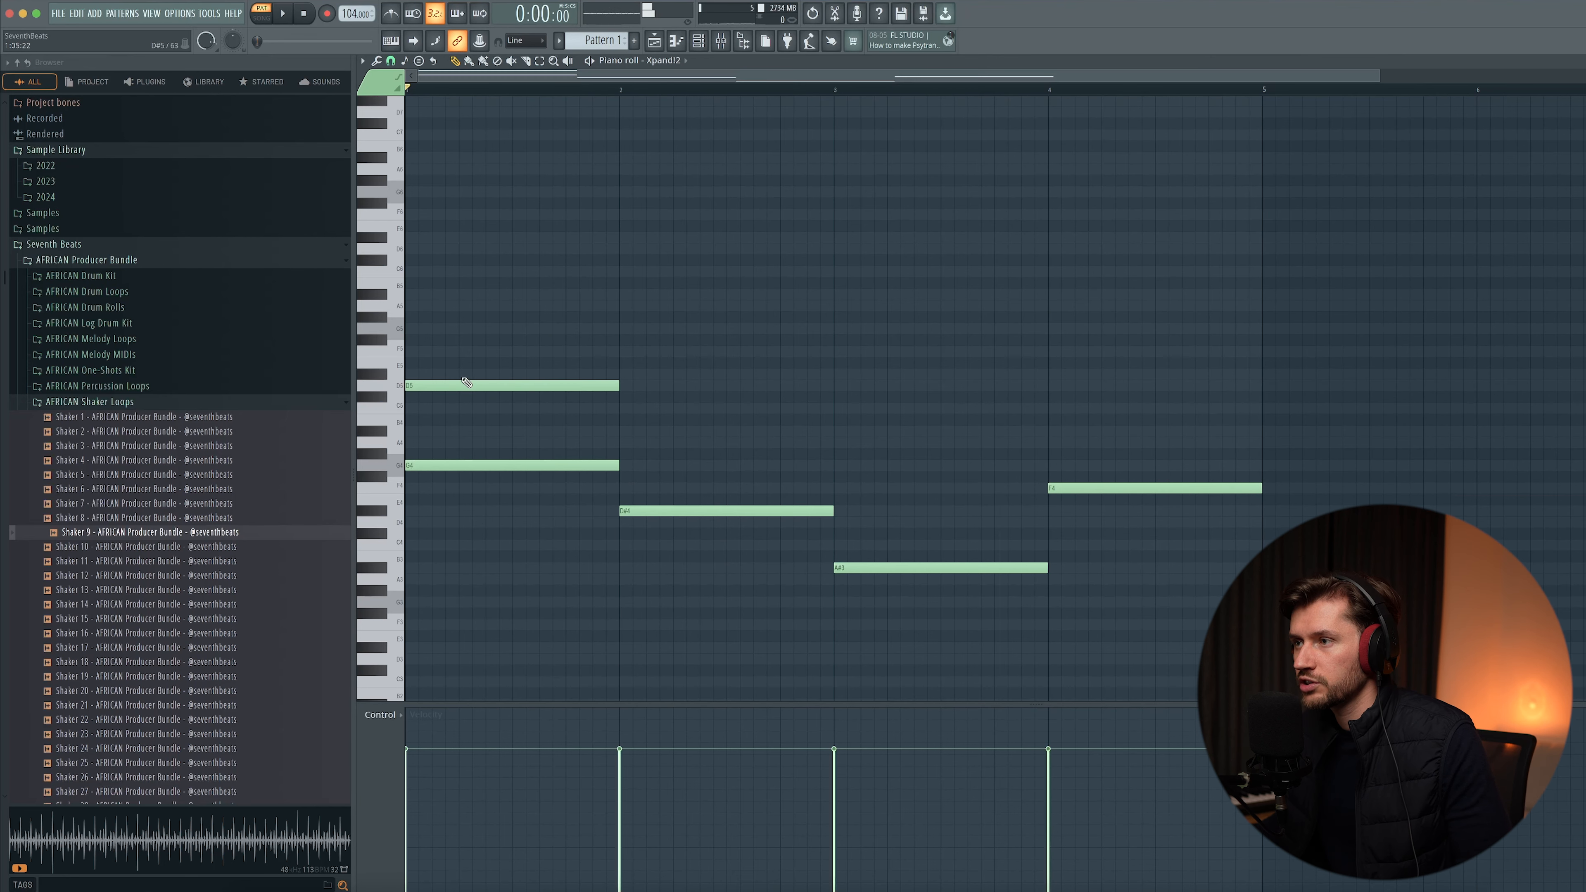
scroll(437, 372, "up", 3)
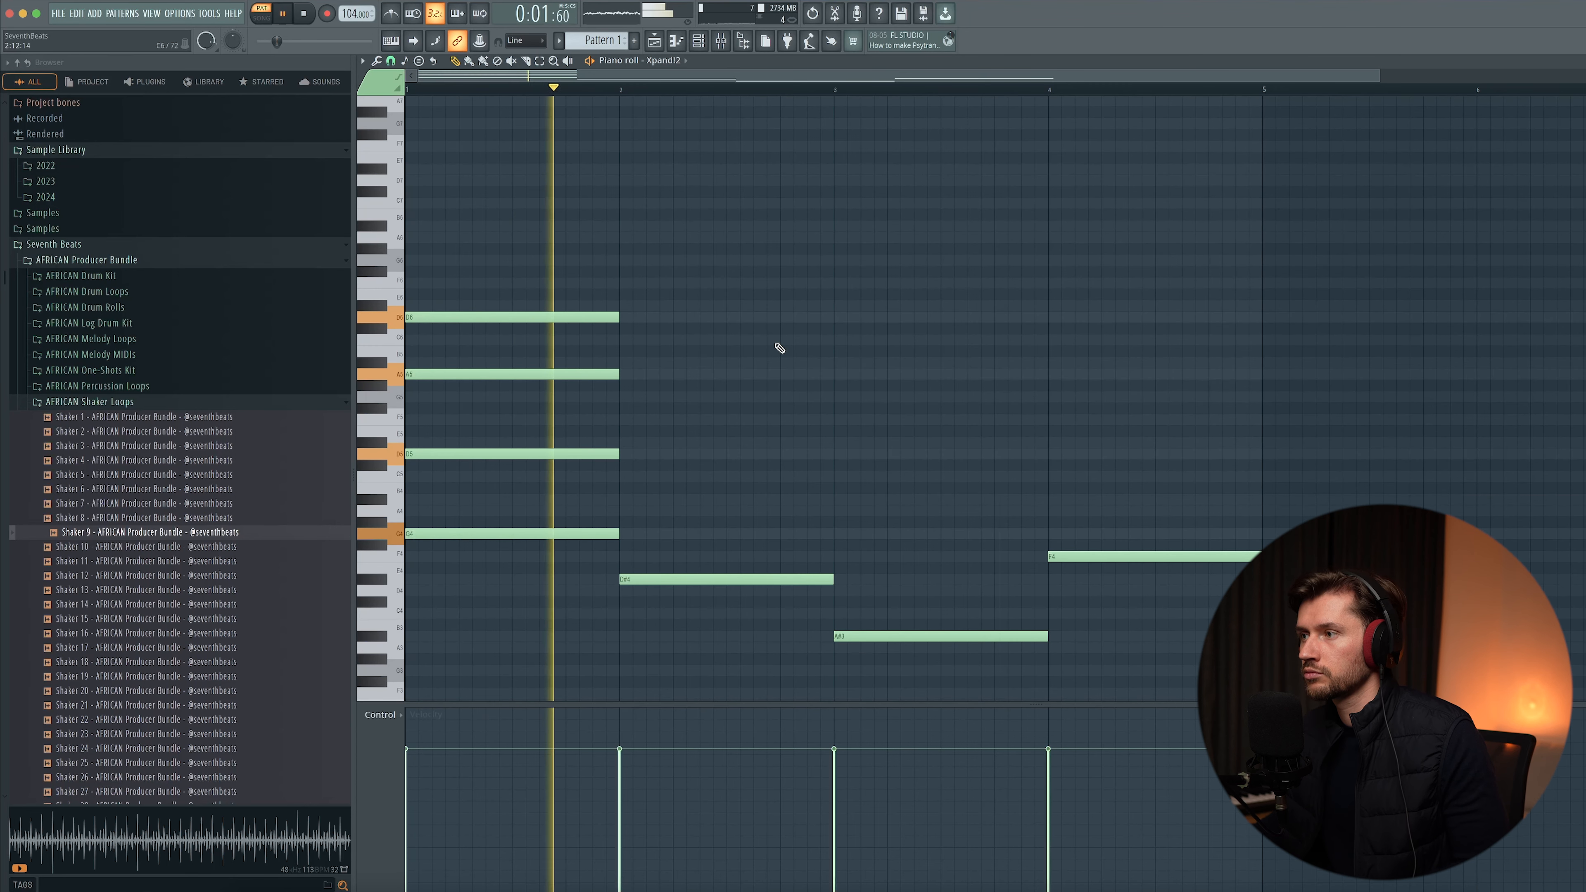
- Open the Xpand2 instrument to inspect its pad preset, close it, and replay the progression
key("F6")
left_click(632, 389)
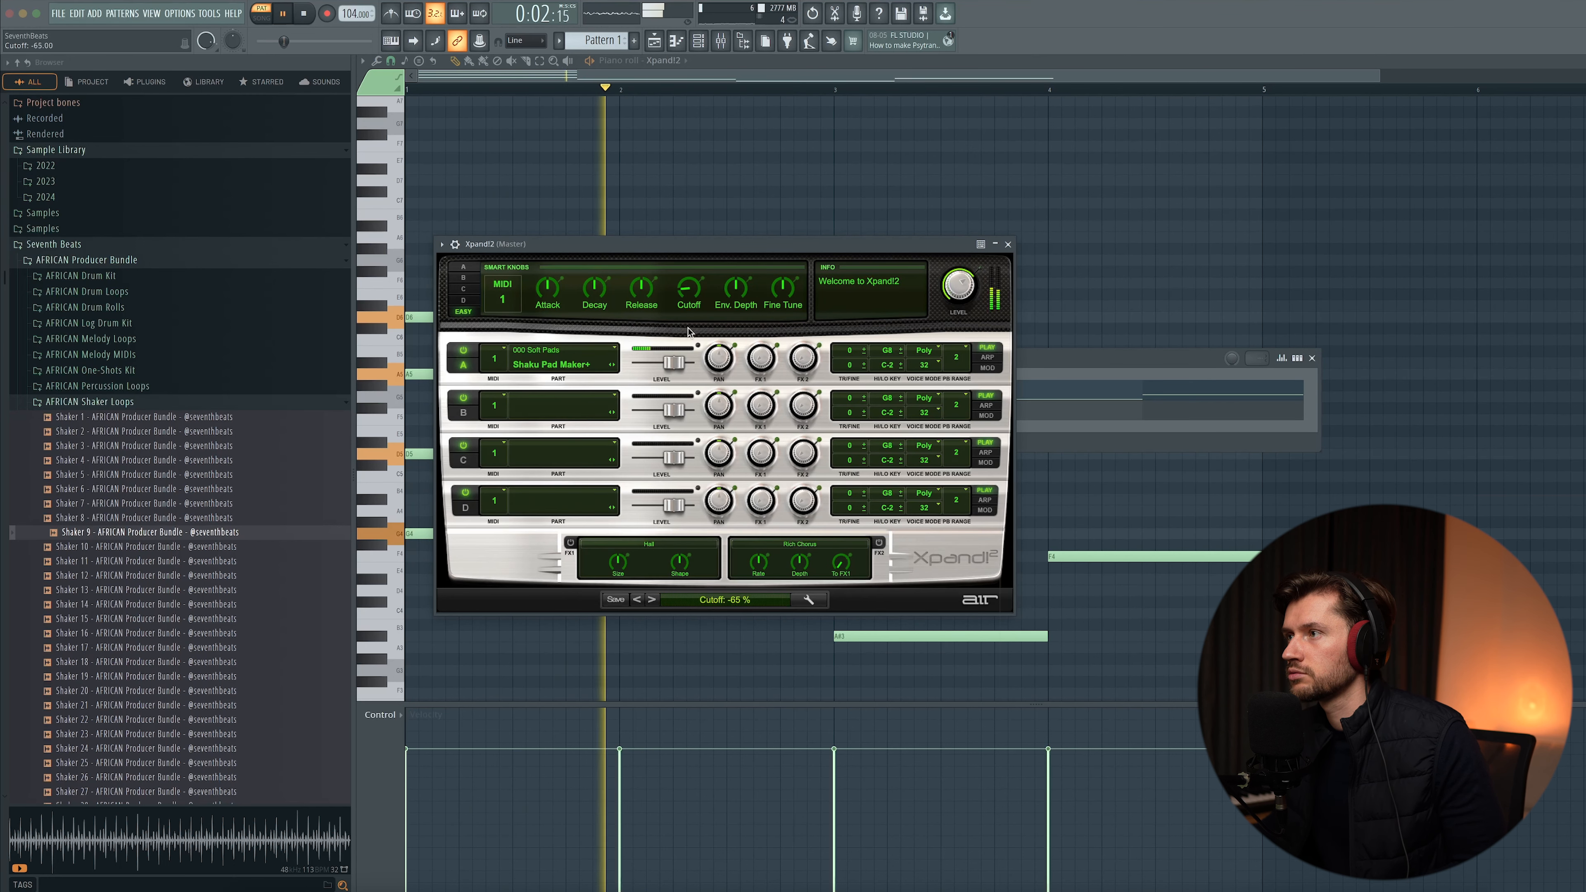
left_click(1008, 244)
key("F6")
key("space")
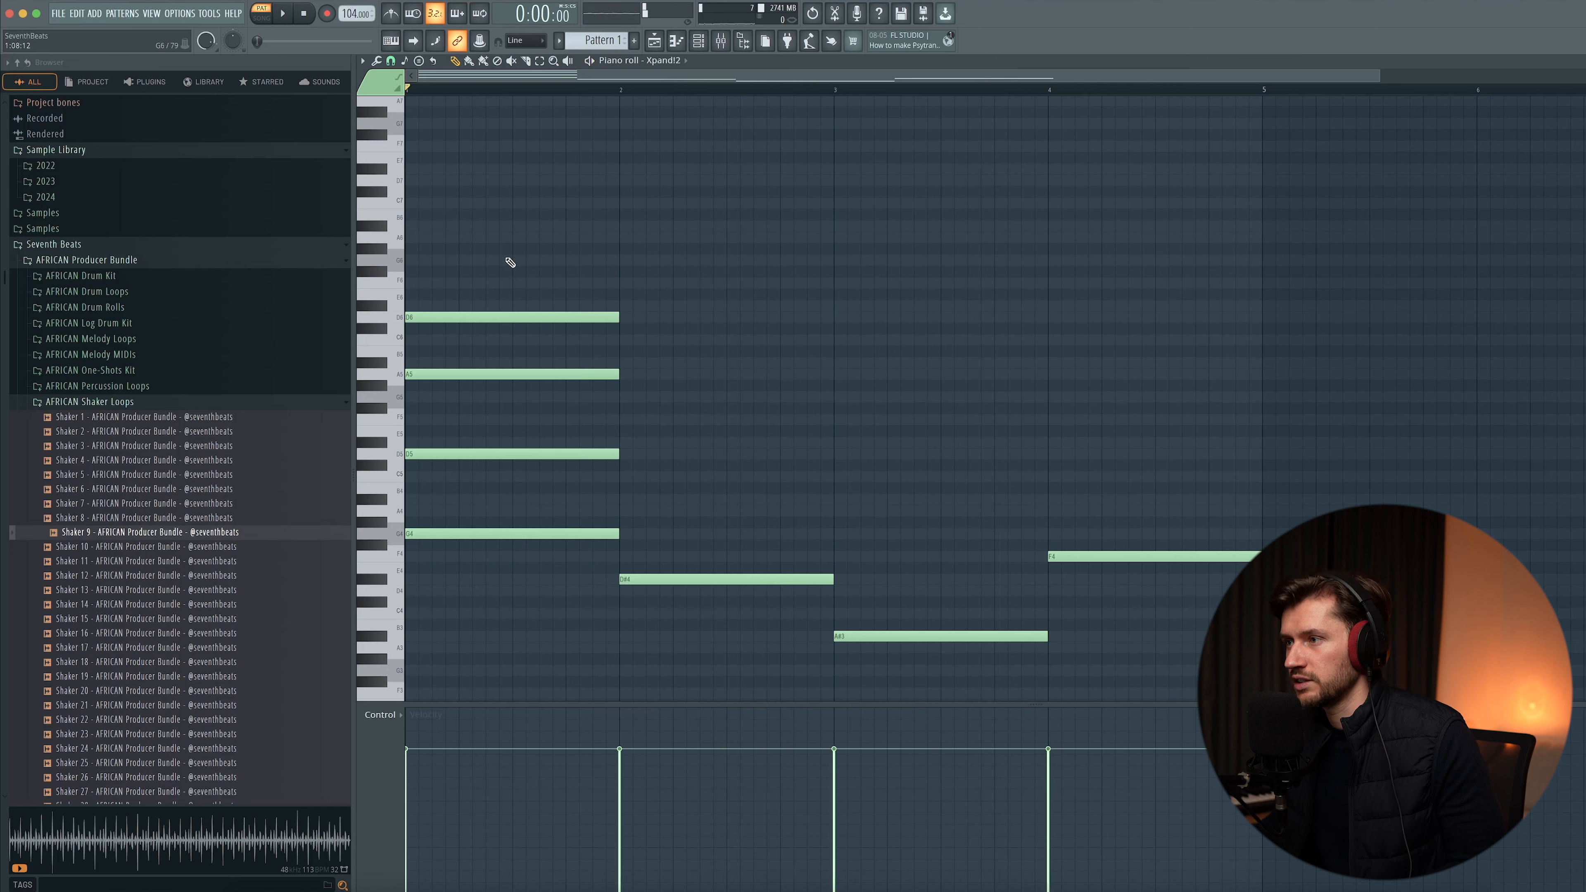
key("space")
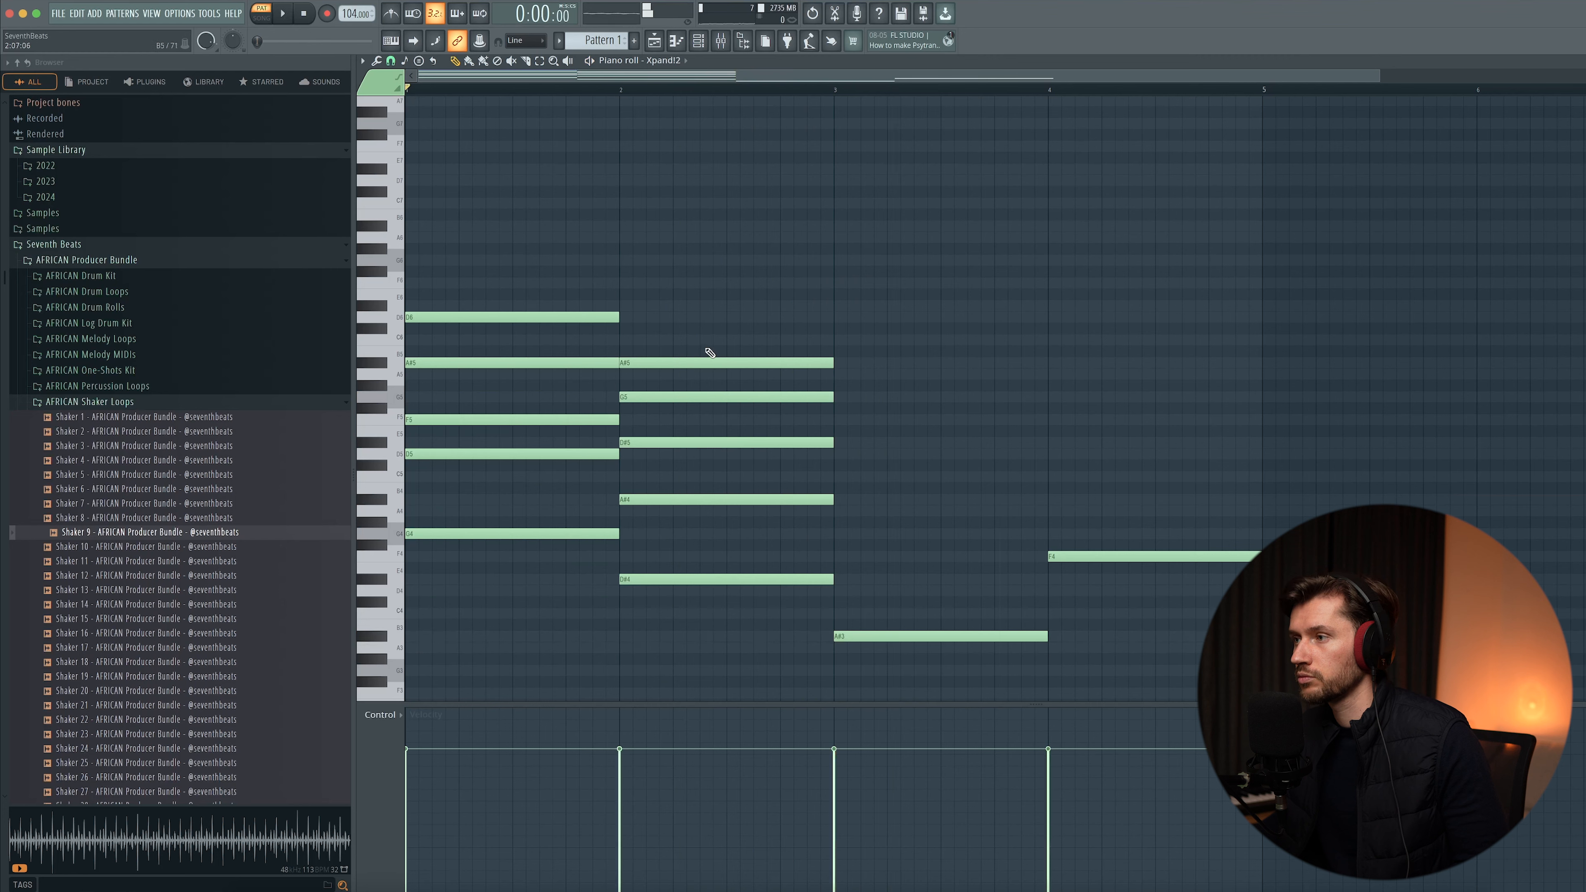
- Stack chord notes over the progression in bars 2 to 4 and play the pattern from the start
key("ctrl+b")
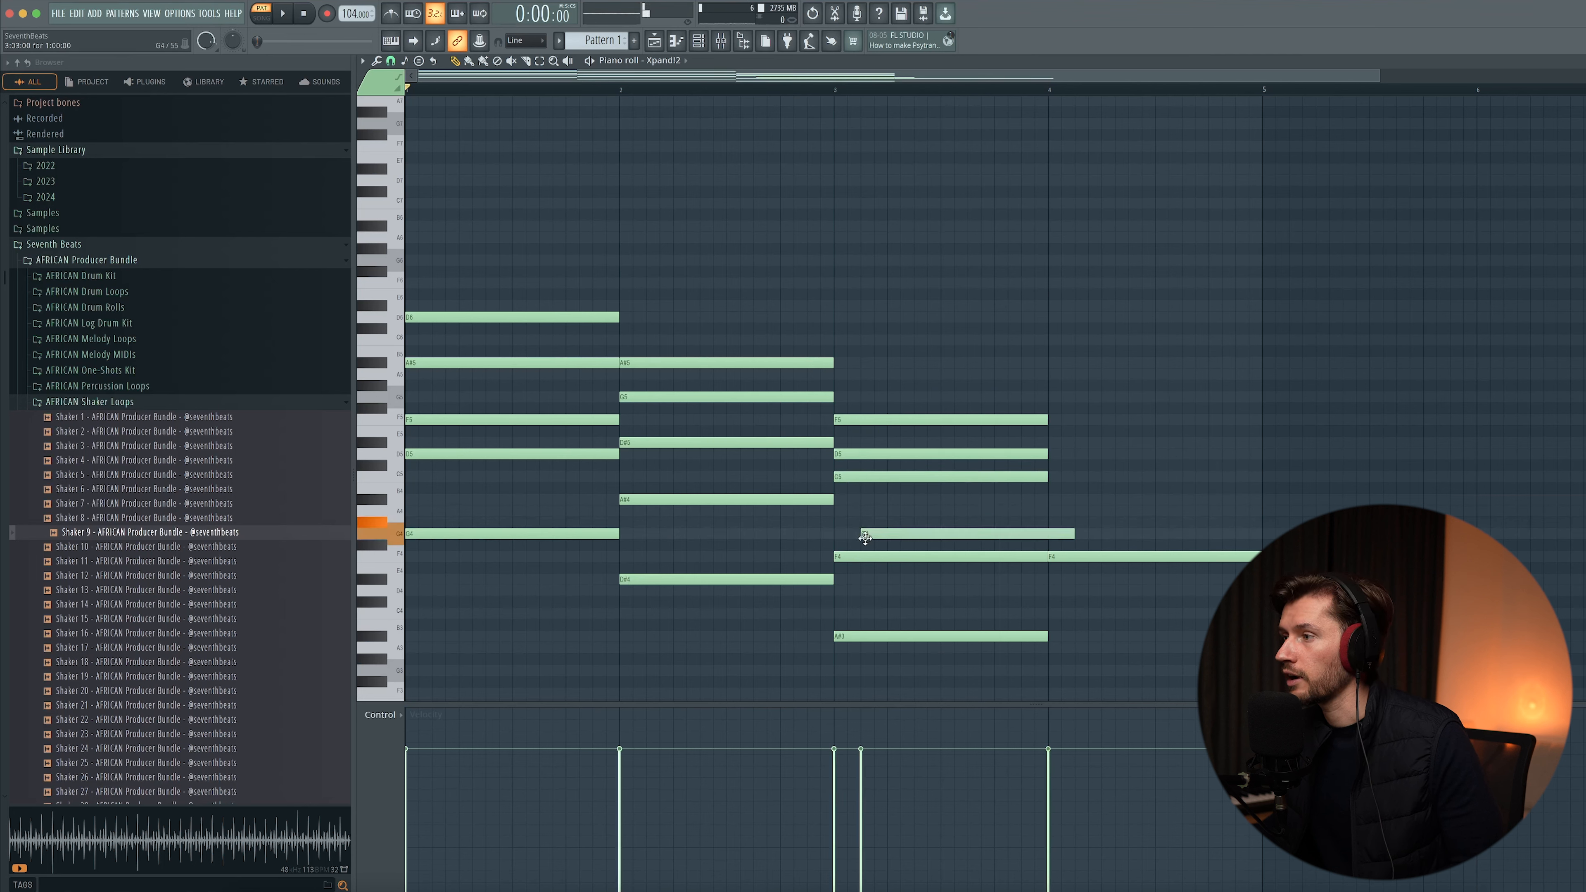
key("space")
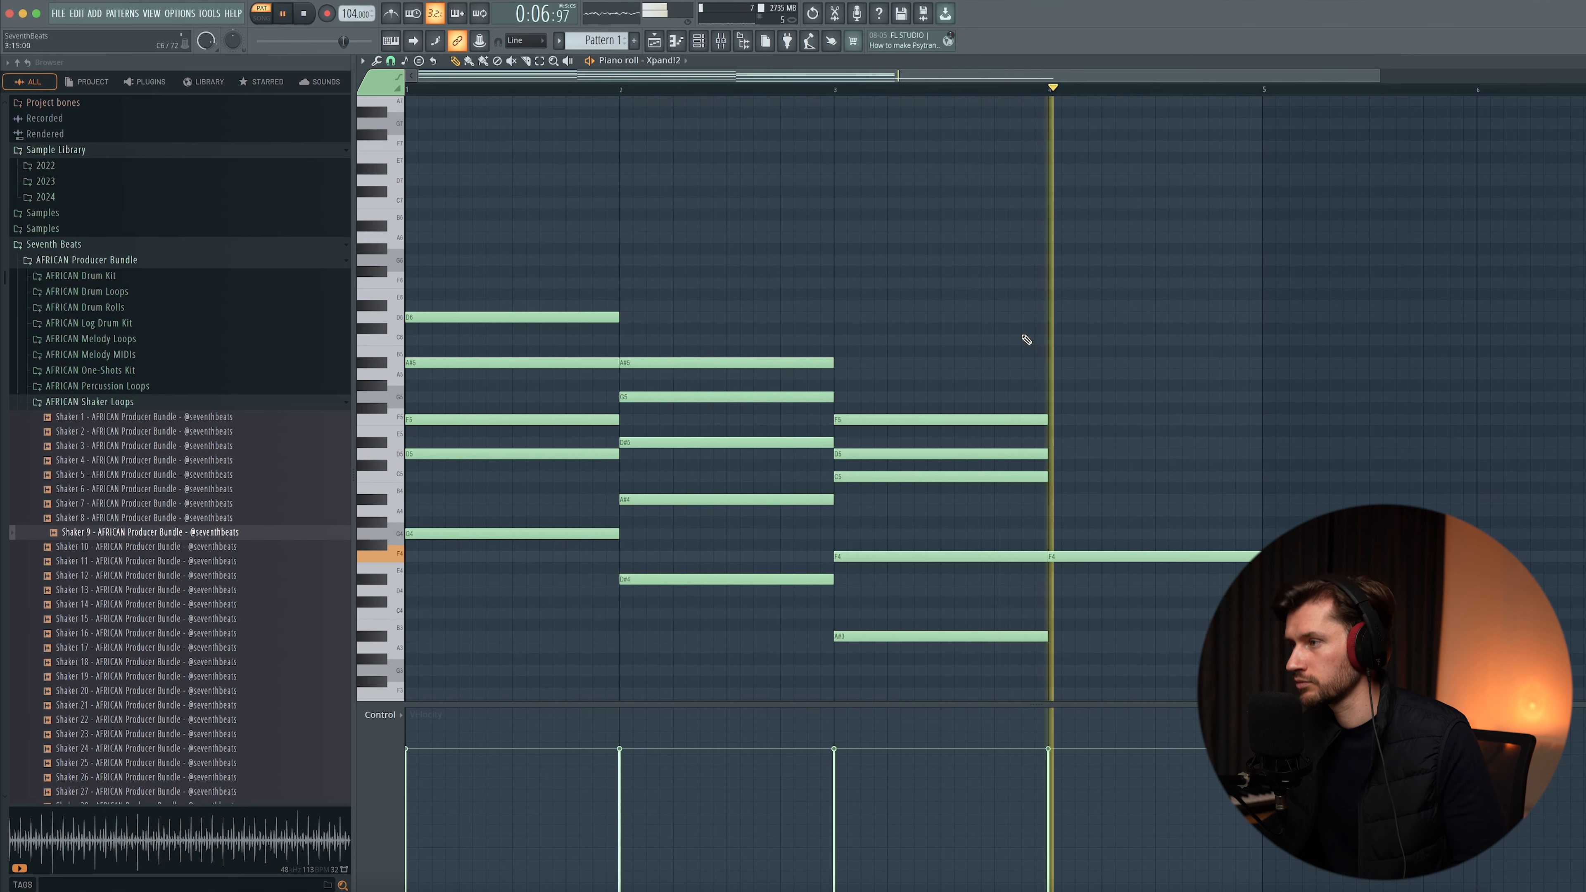
key("super+v")
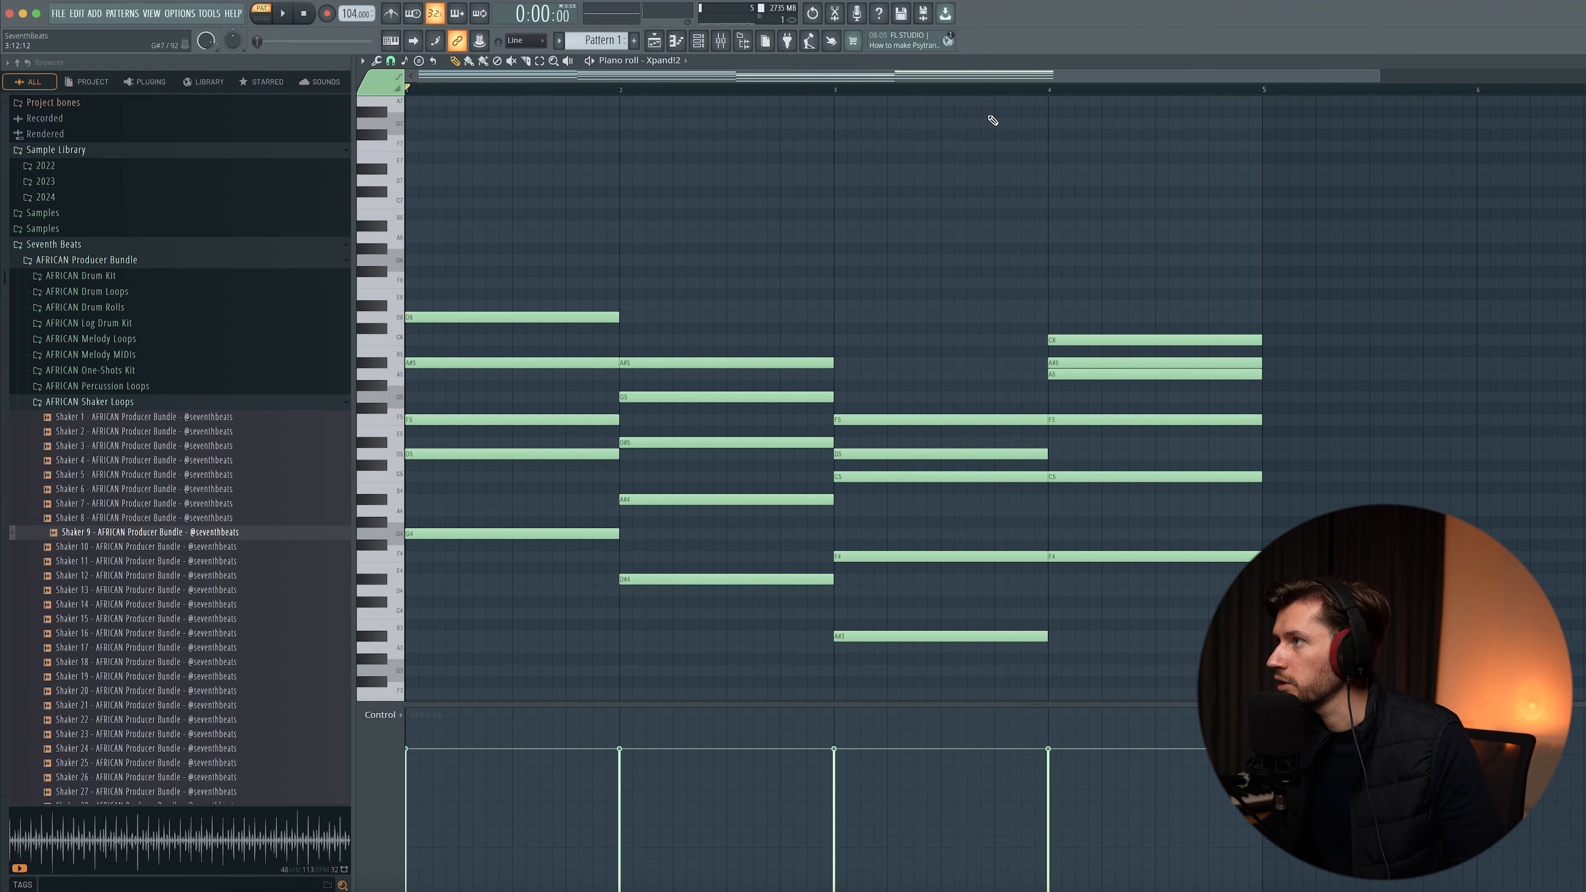
left_click(840, 90)
key("space")
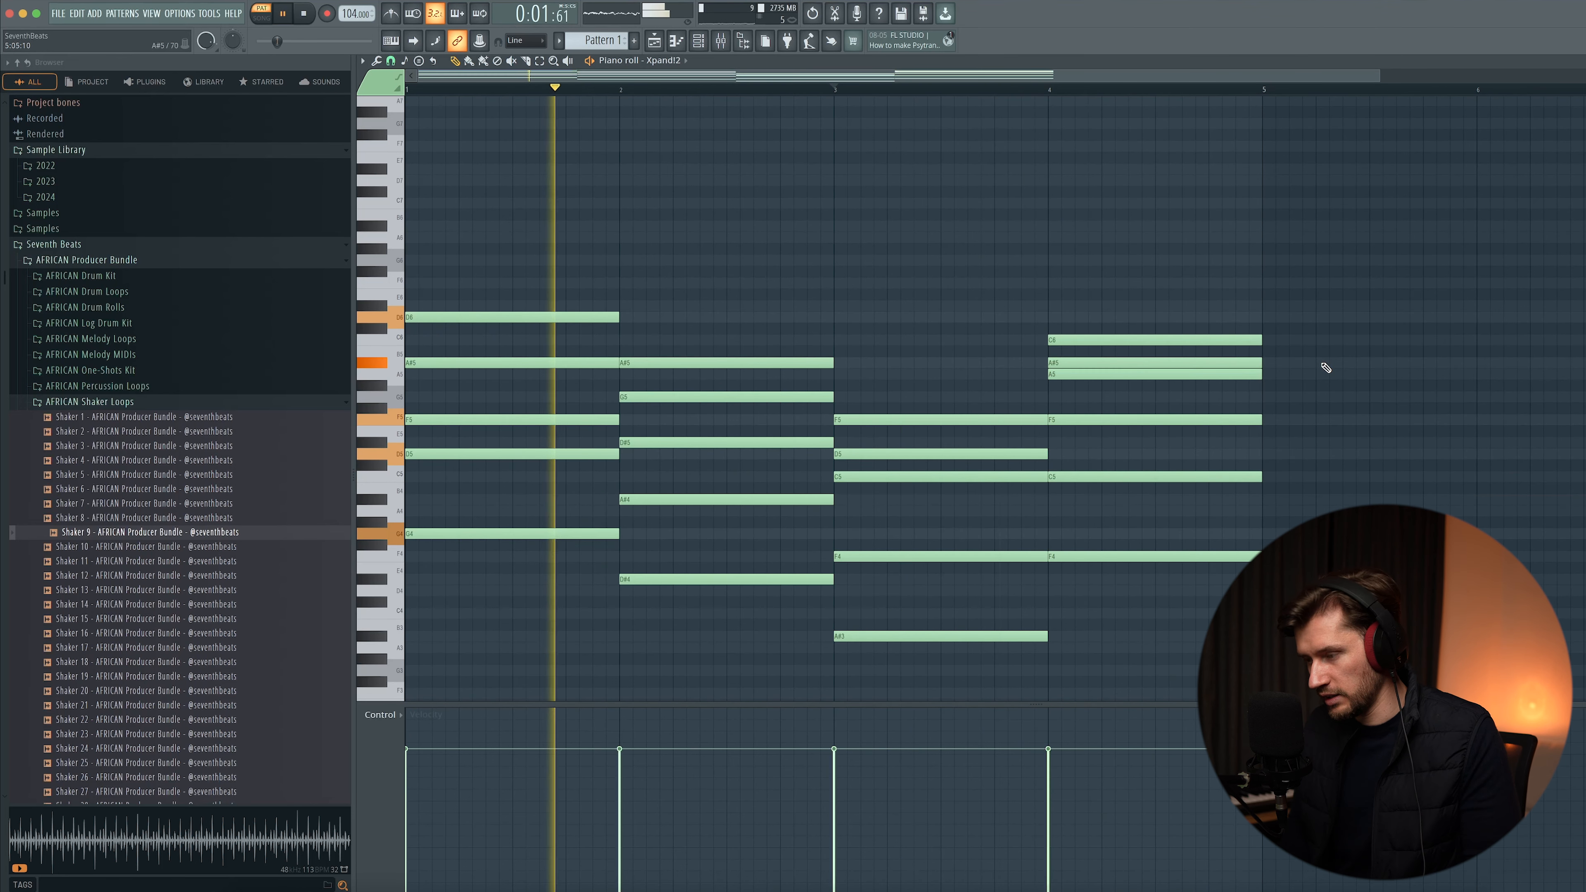
- Strum the chords slightly and randomize their velocities in bipolar mode with the randomizer
key("alt+s")
left_click_drag(808, 432, 809, 451)
left_click(937, 507)
key("alt+r")
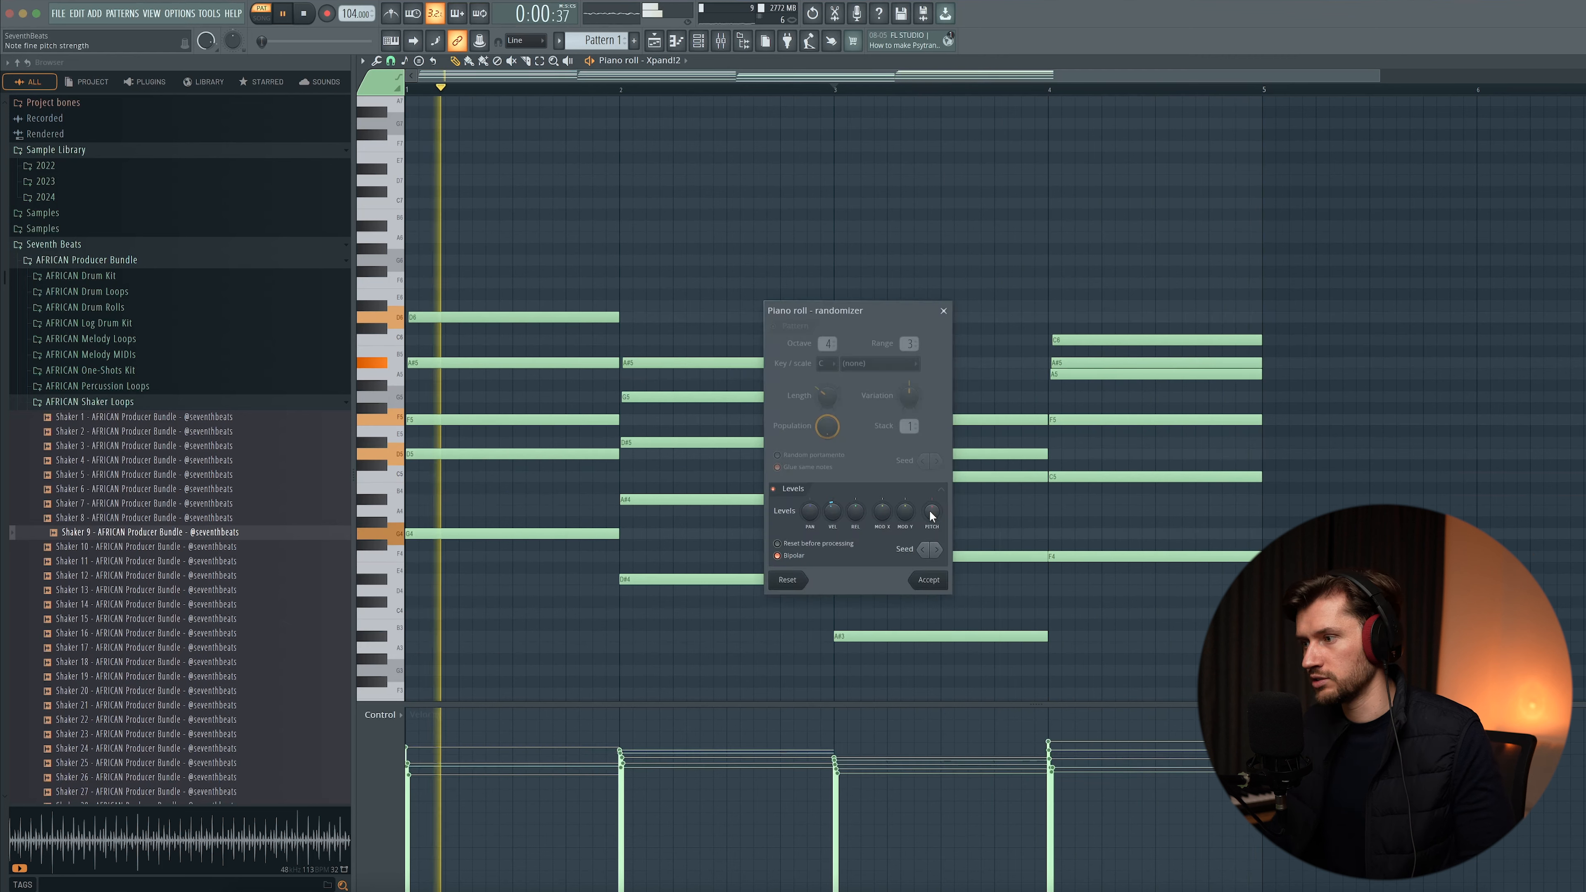
left_click(797, 555)
left_click_drag(834, 513, 833, 531)
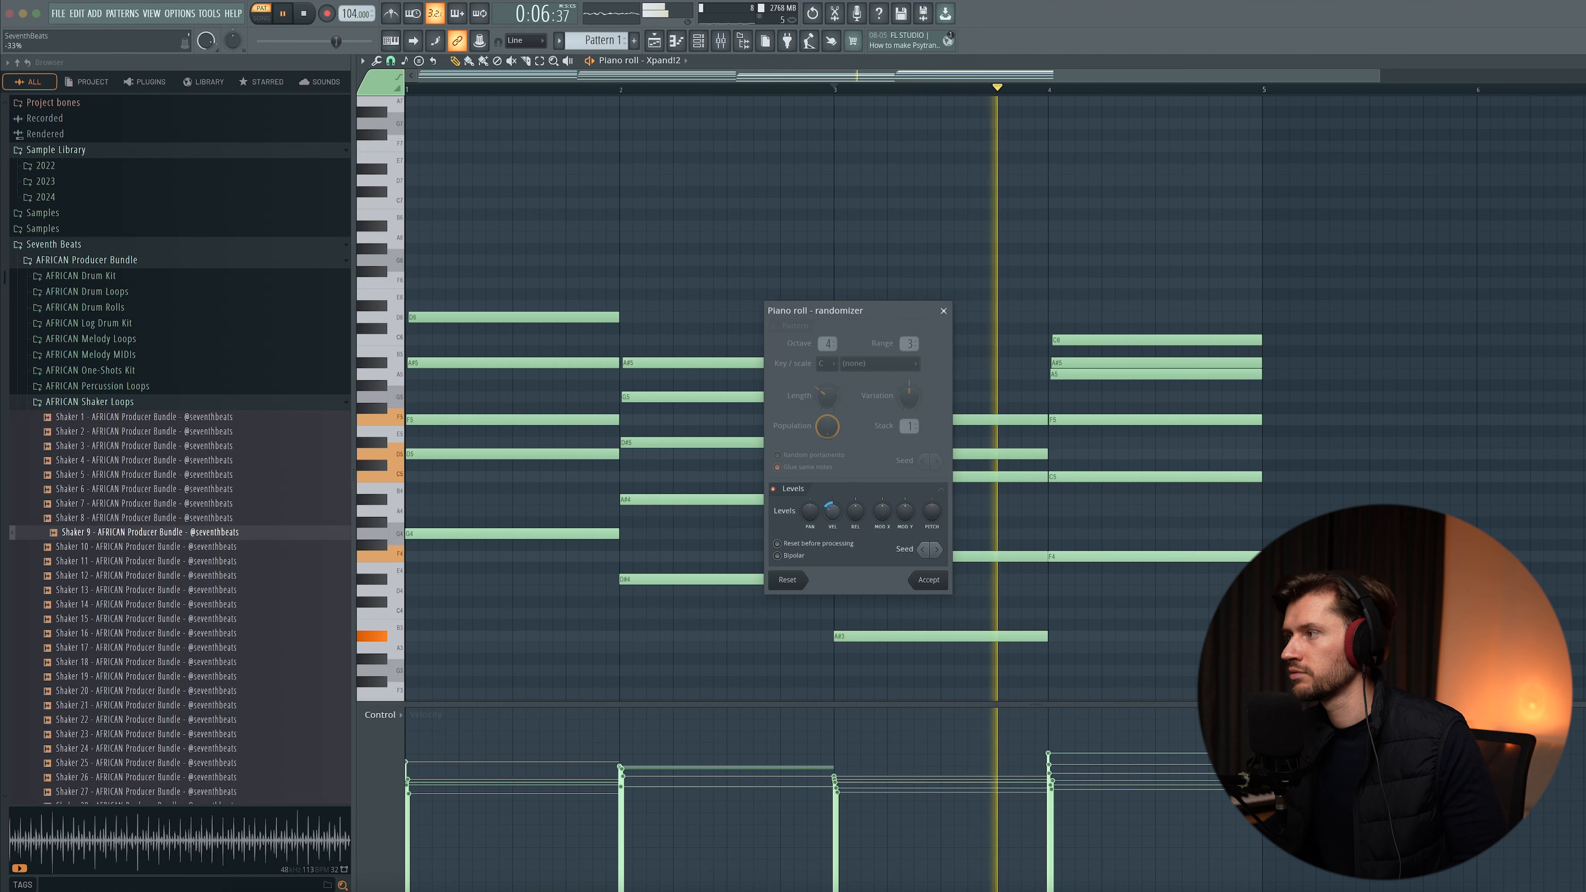
left_click(929, 580)
- Load Kick 3 from the AFRICAN Drum Kit's Kicks folder into the channel rack and open its piano roll
left_click(656, 40)
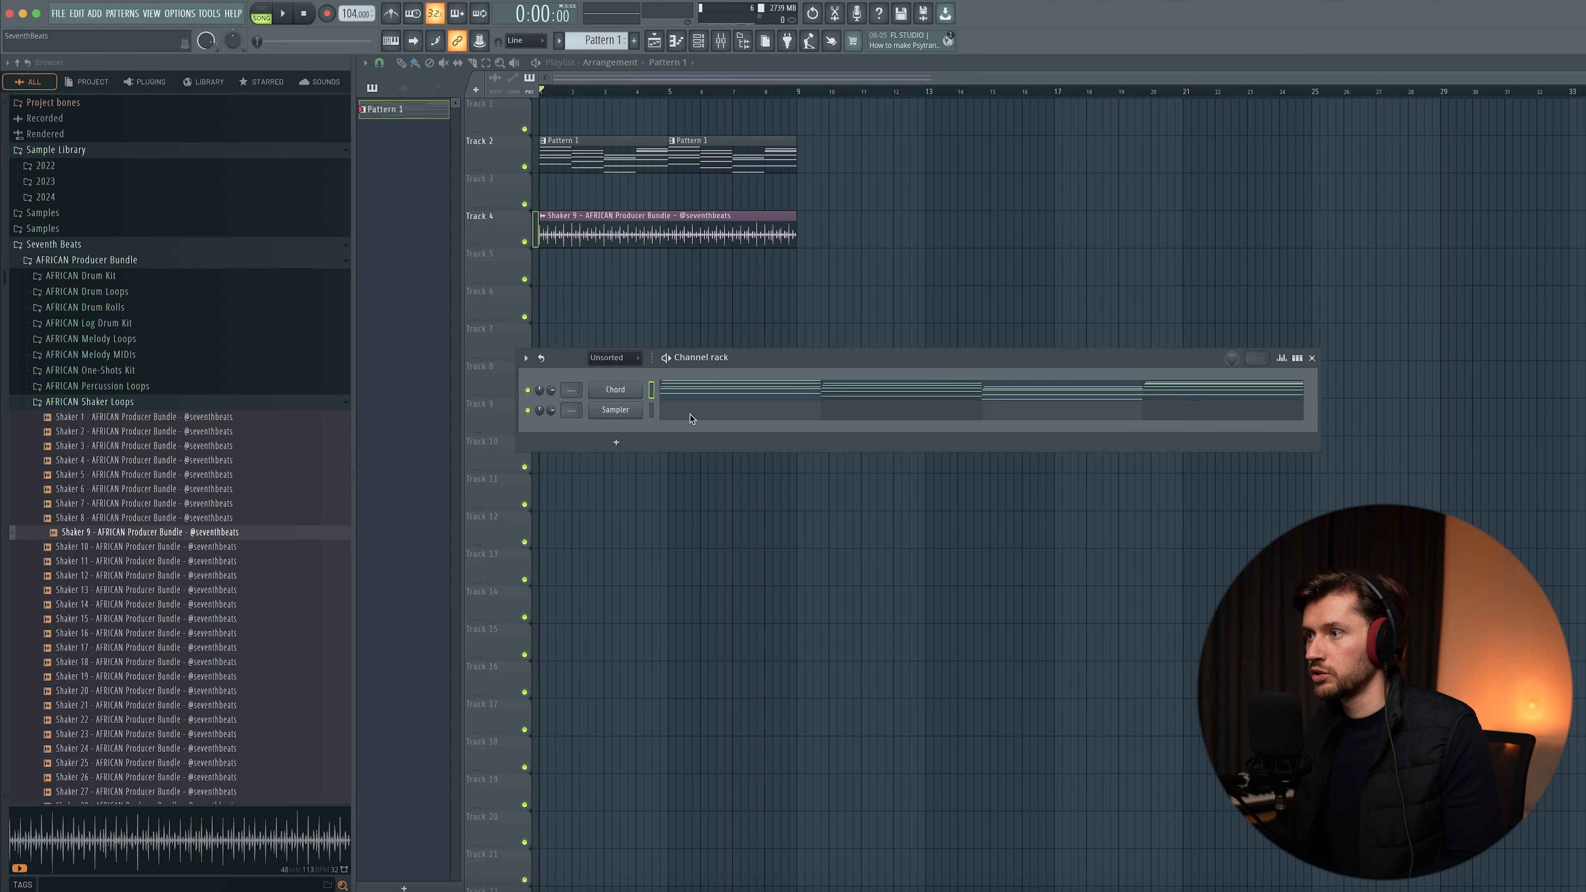
left_click_drag(743, 367, 763, 414)
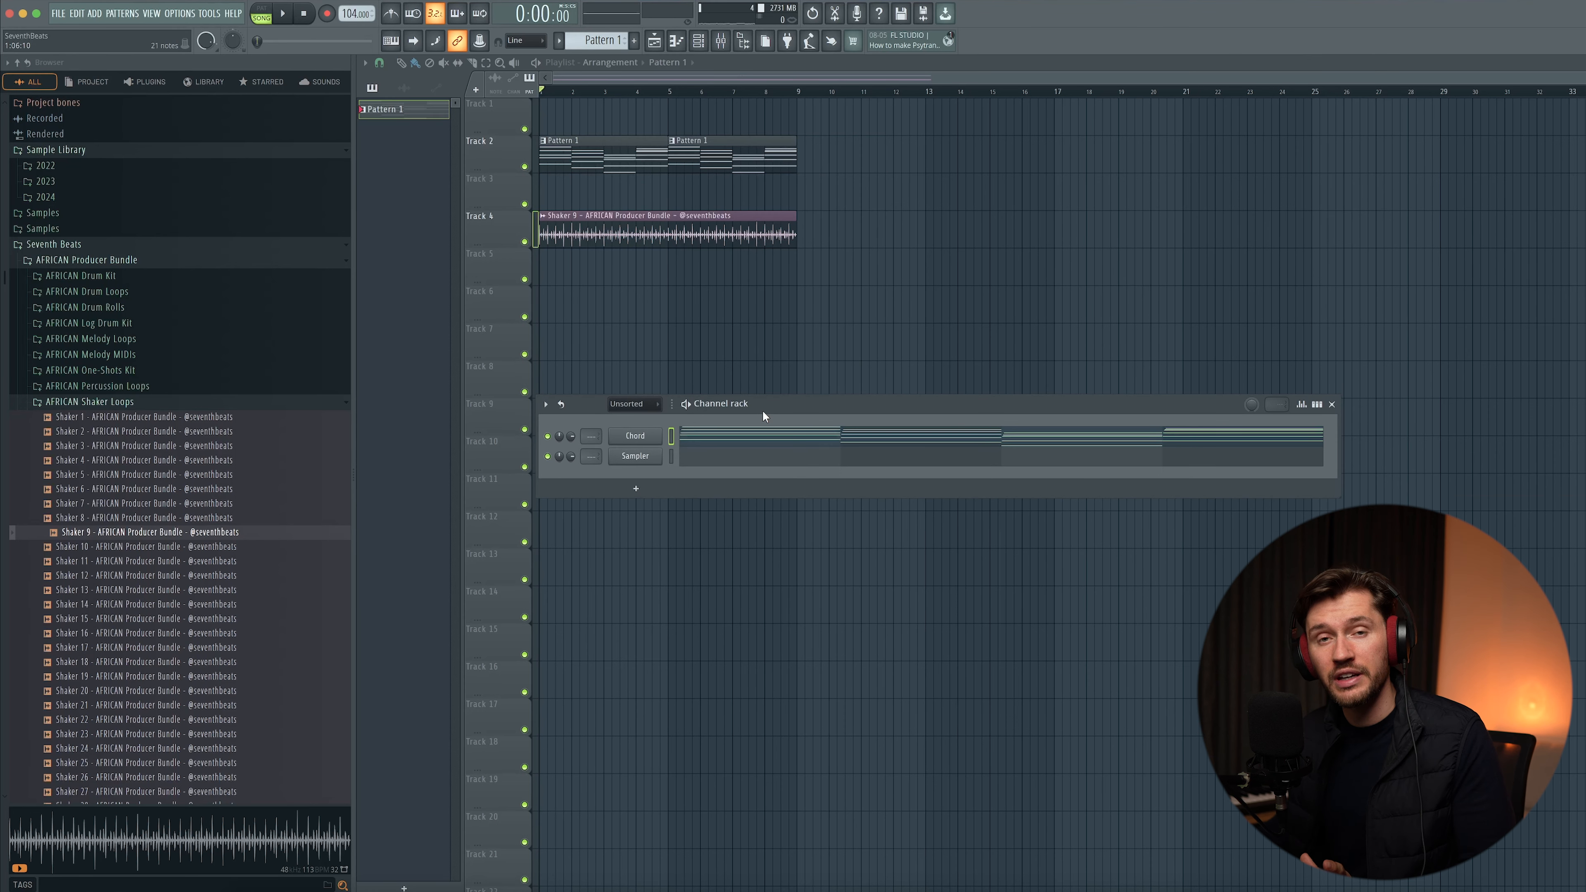
left_click(98, 403)
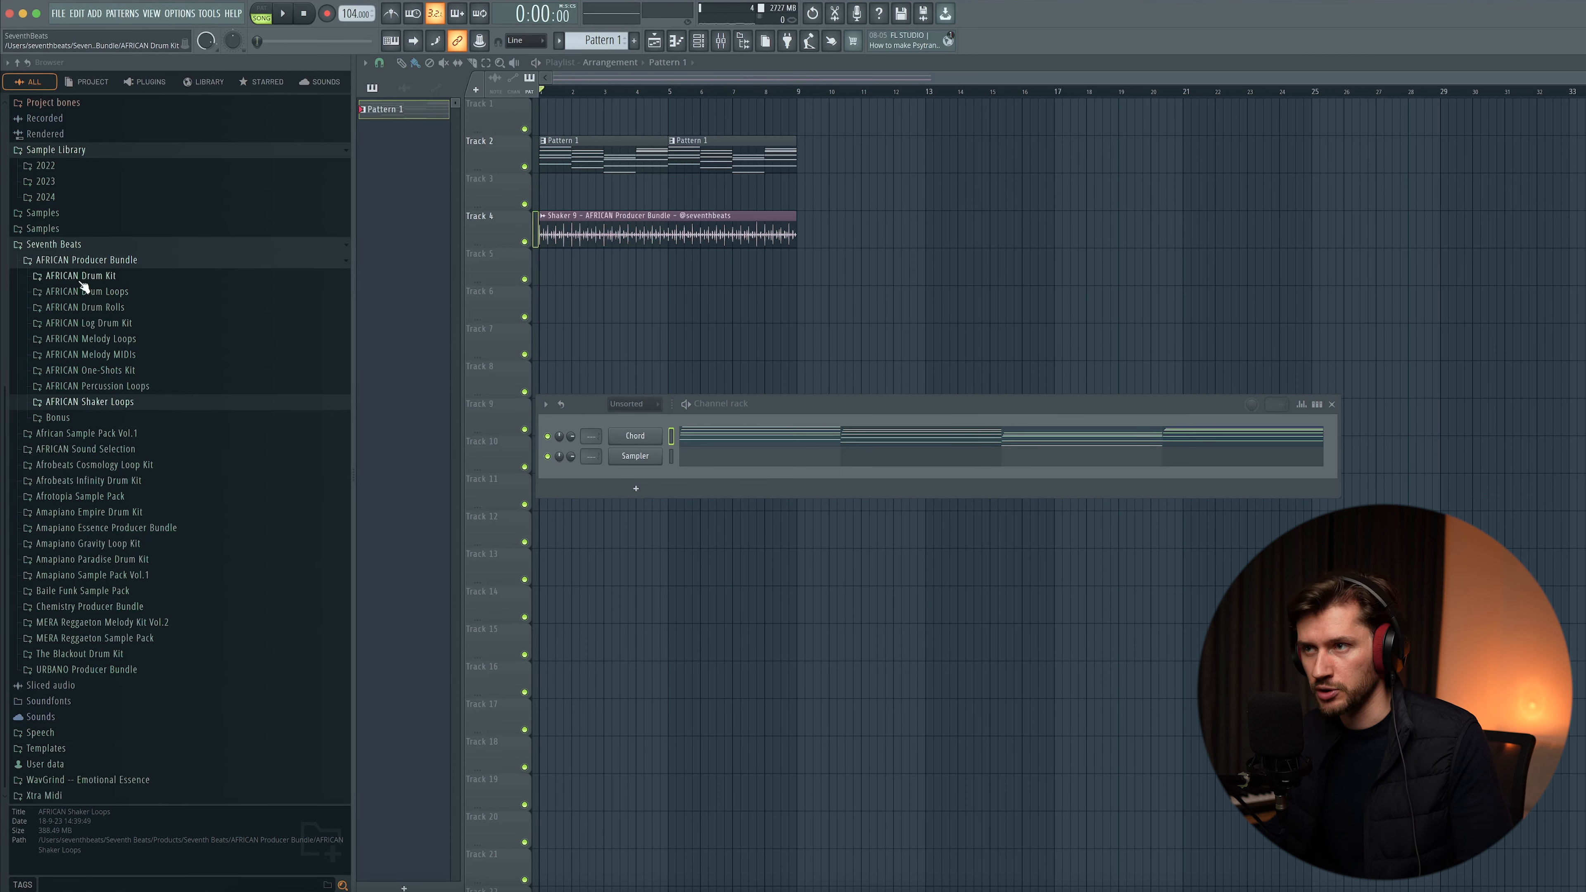
left_click(81, 277)
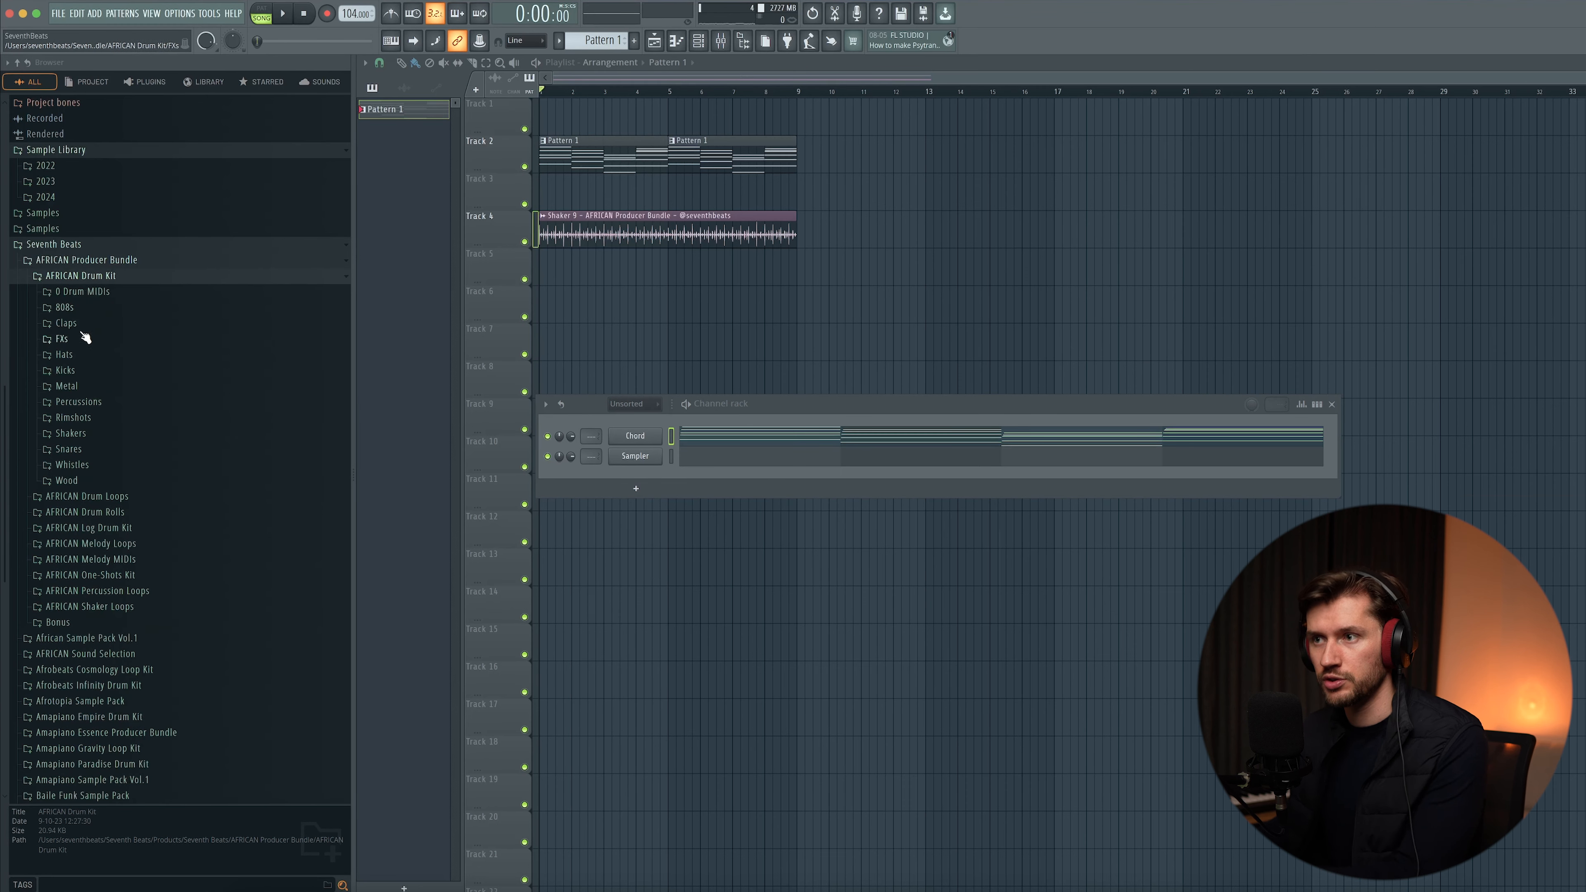
left_click(65, 370)
left_click_drag(144, 414, 557, 437)
left_click_drag(642, 405, 633, 424)
left_click(729, 435)
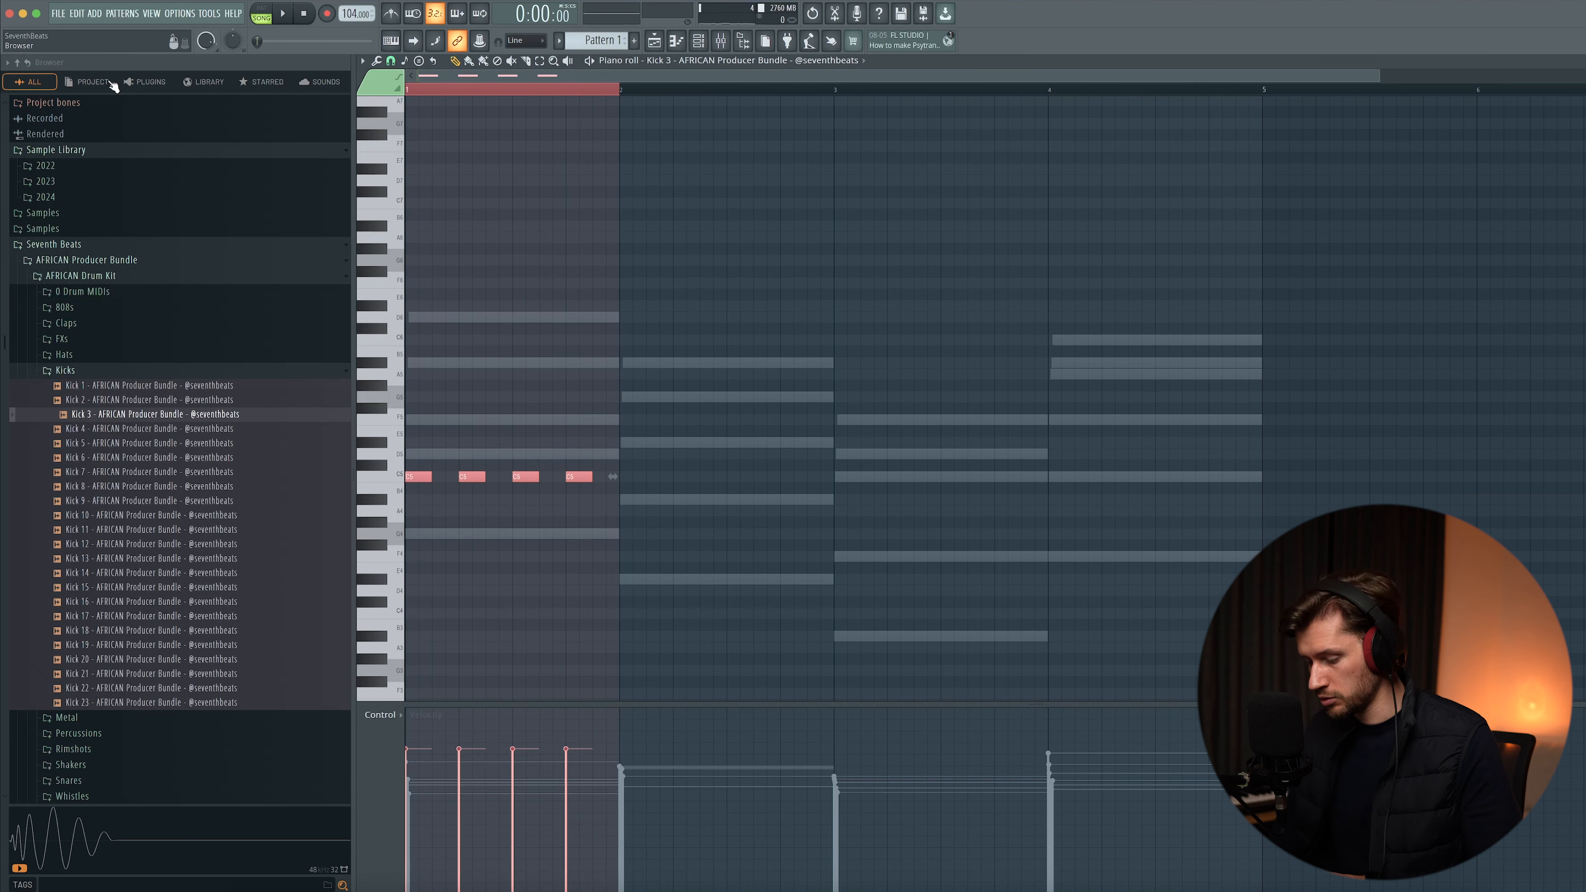
- Program a repeating kick pattern across all four bars and play it
key("super+b")
key("super+b")
key("super+b")
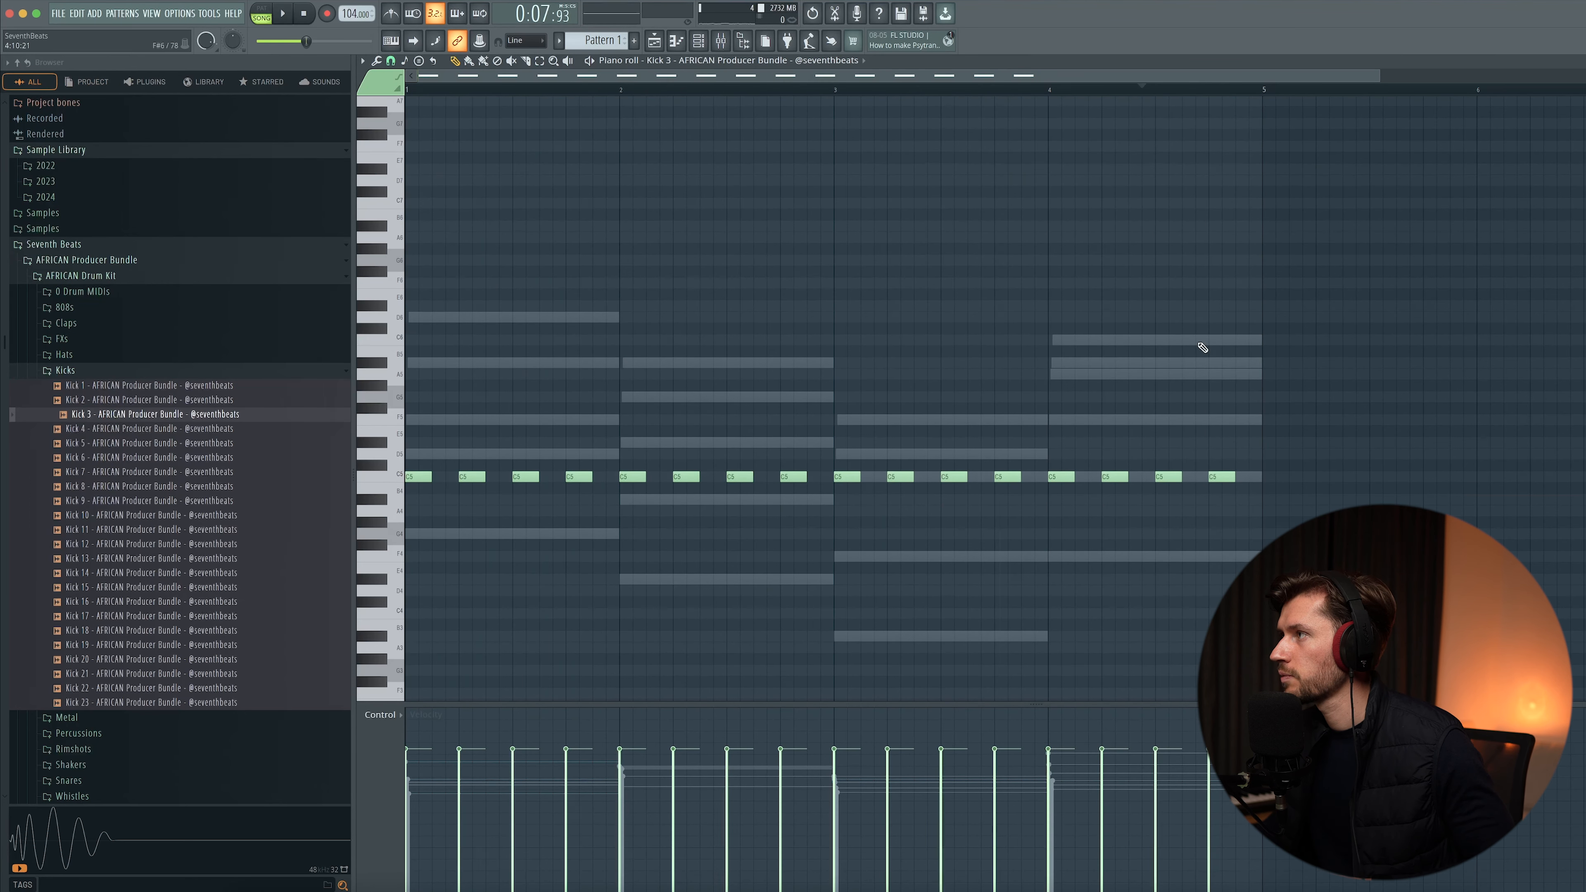
key("space")
- Load snare samples from the Snares folder, including Snare 14, and program a snare rhythm
left_click(65, 370)
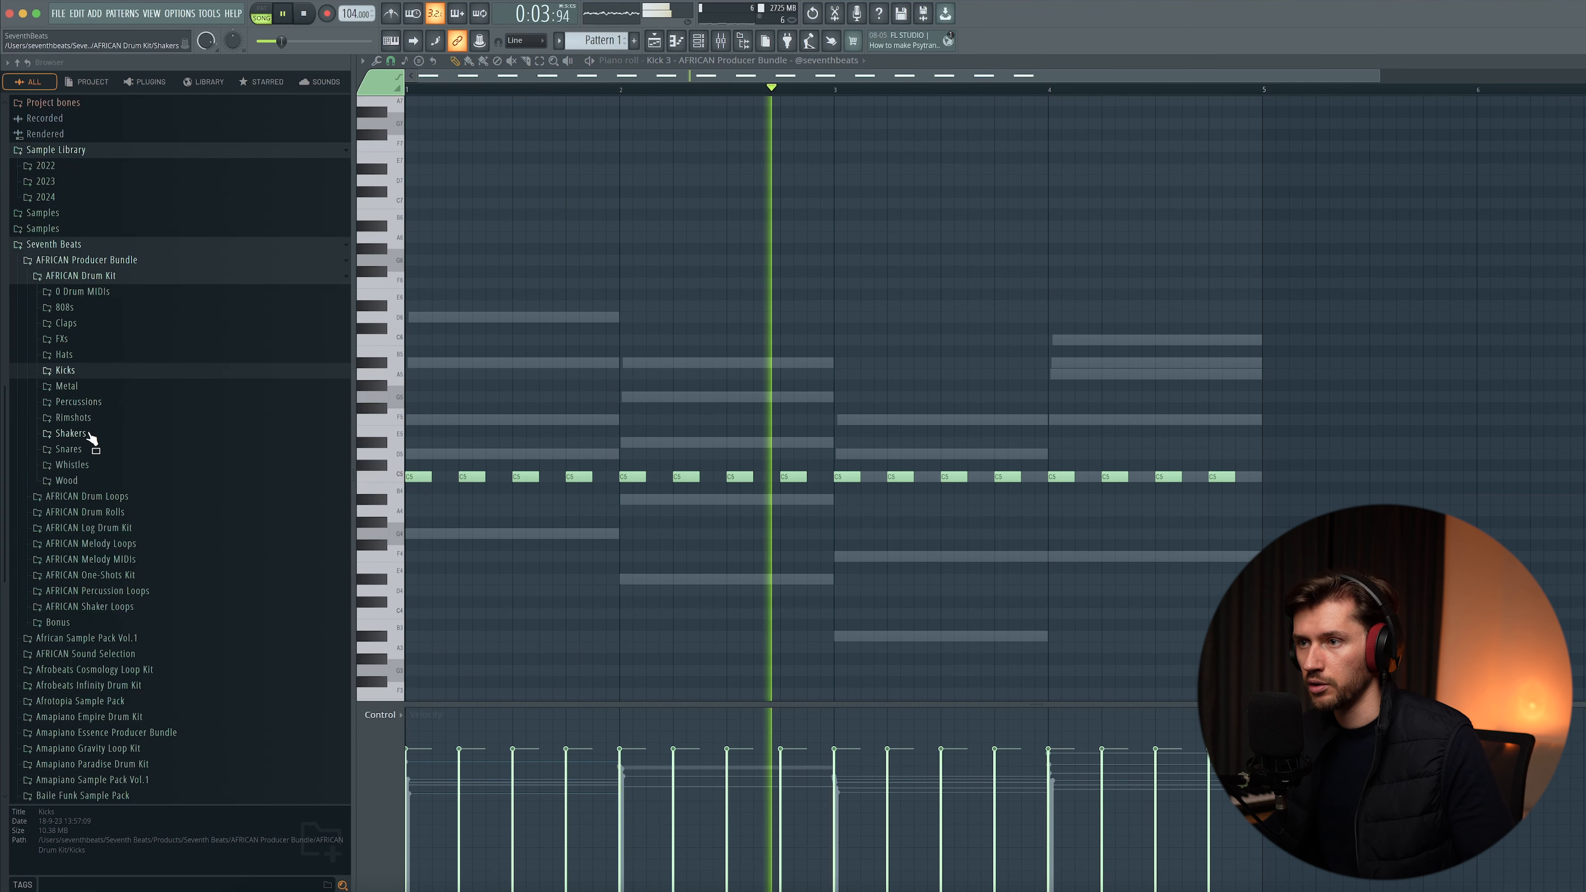
key("space")
left_click(73, 450)
scroll(70, 485, "down", 3)
left_click(125, 479)
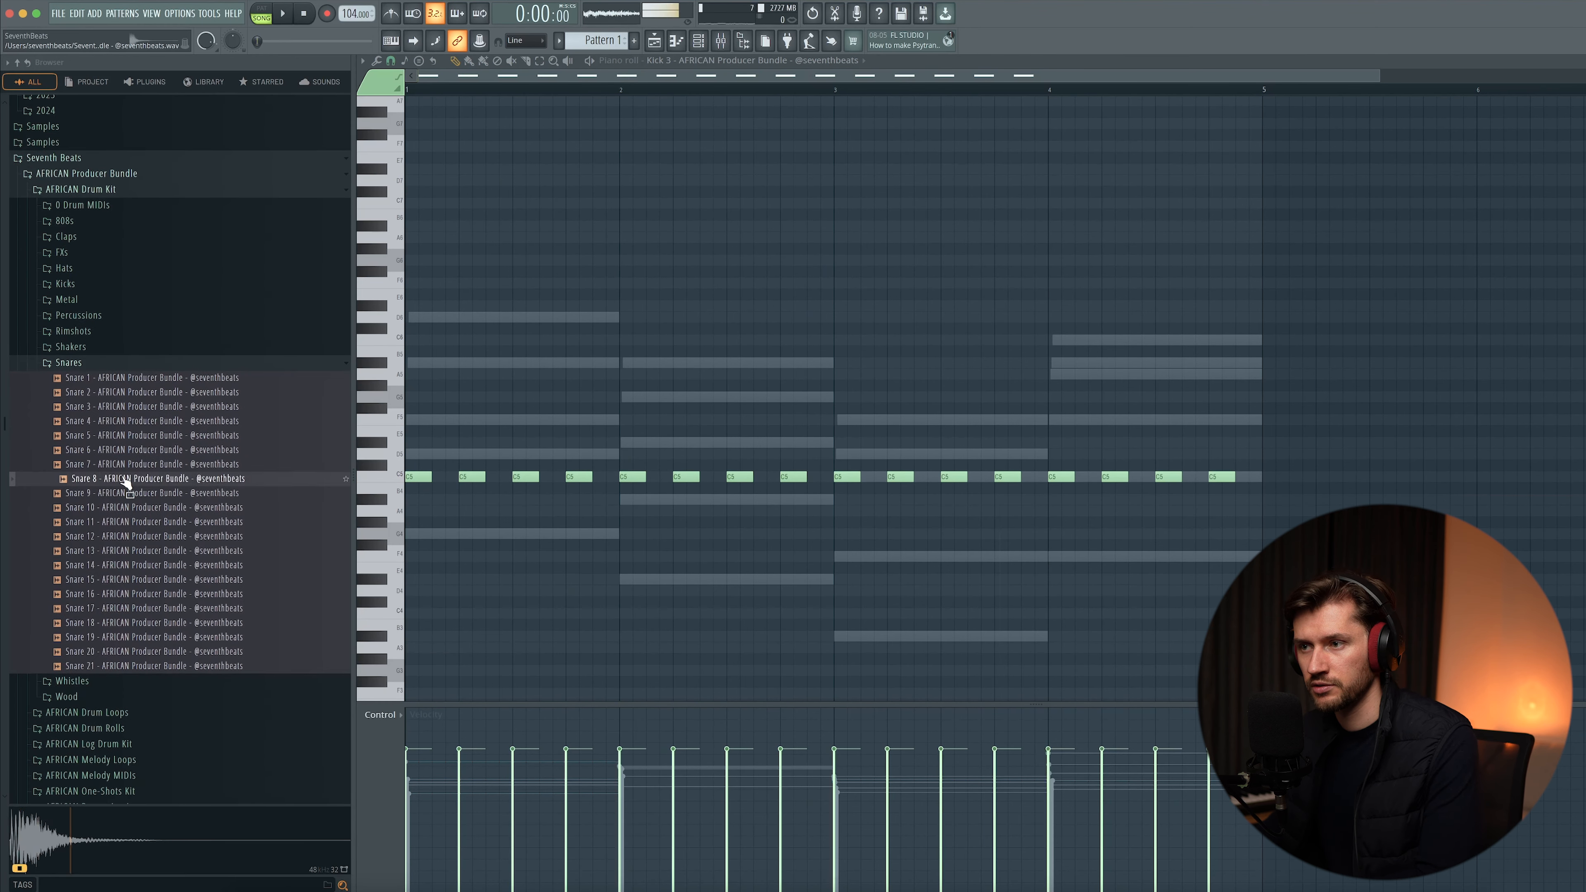
left_click_drag(125, 507, 539, 517)
left_click_drag(643, 439, 644, 445)
left_click_drag(134, 565, 643, 469)
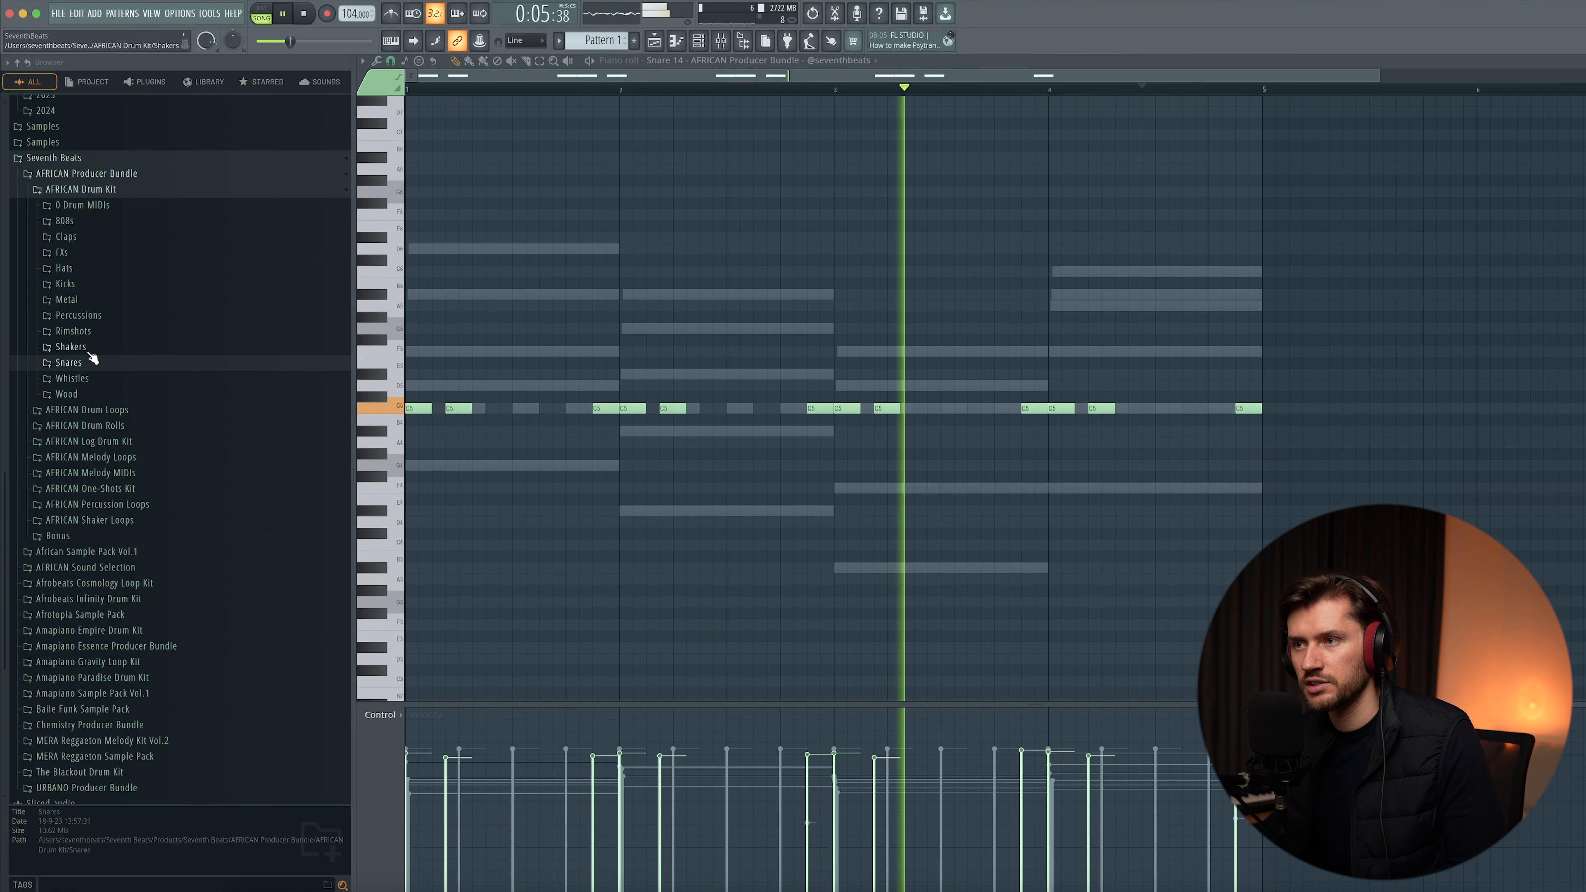
- Add Rim 21 and Rim 22 from the Rimshots folder to the channel rack and play the groove
left_click(92, 336)
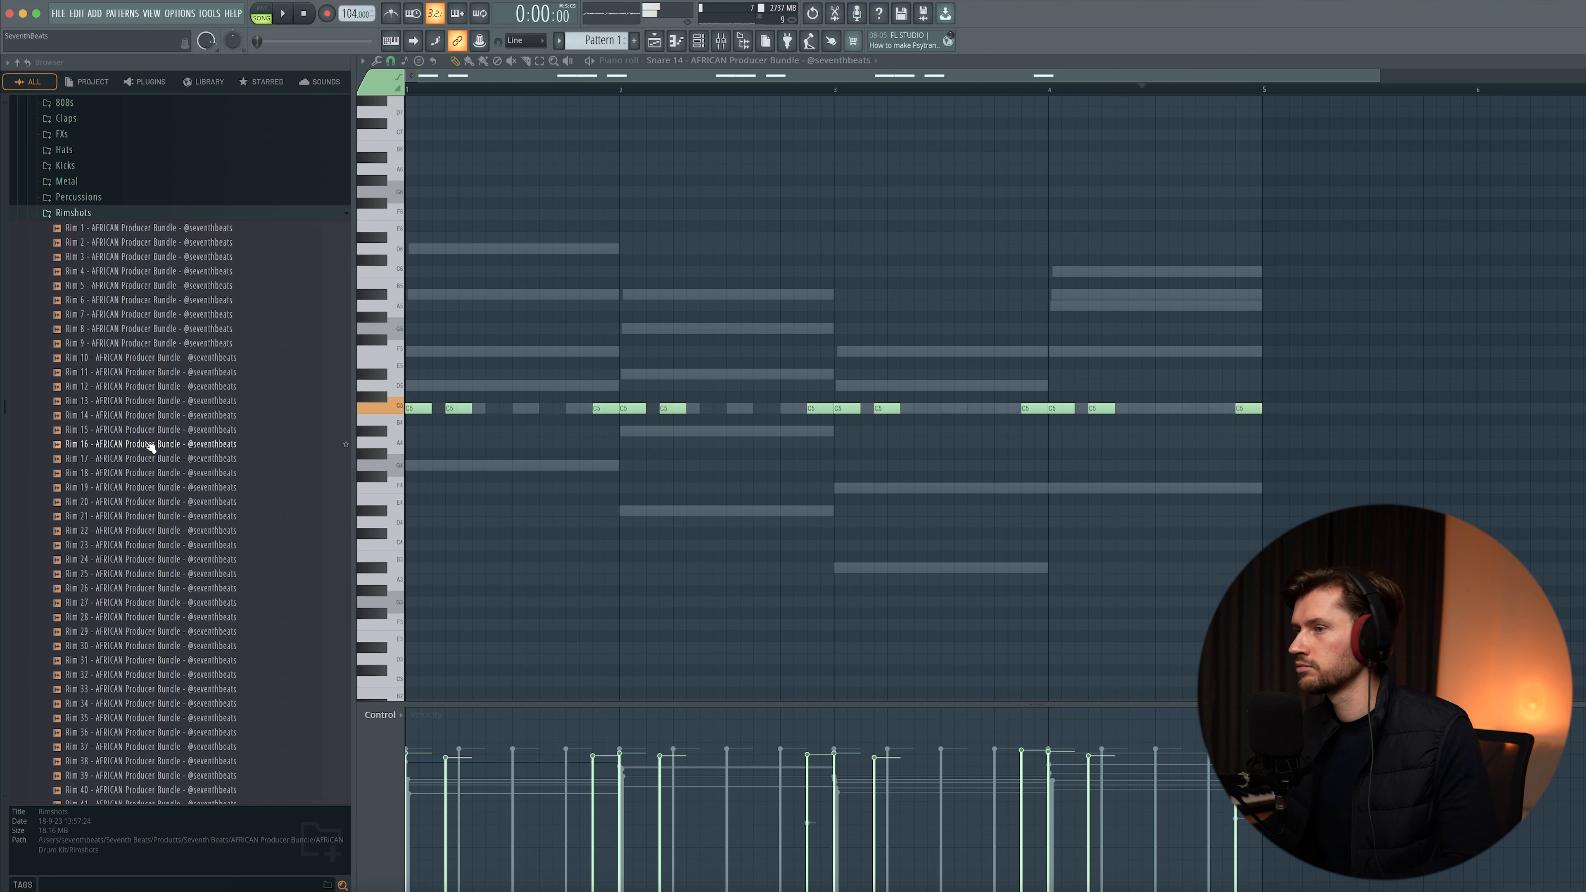
left_click(721, 45)
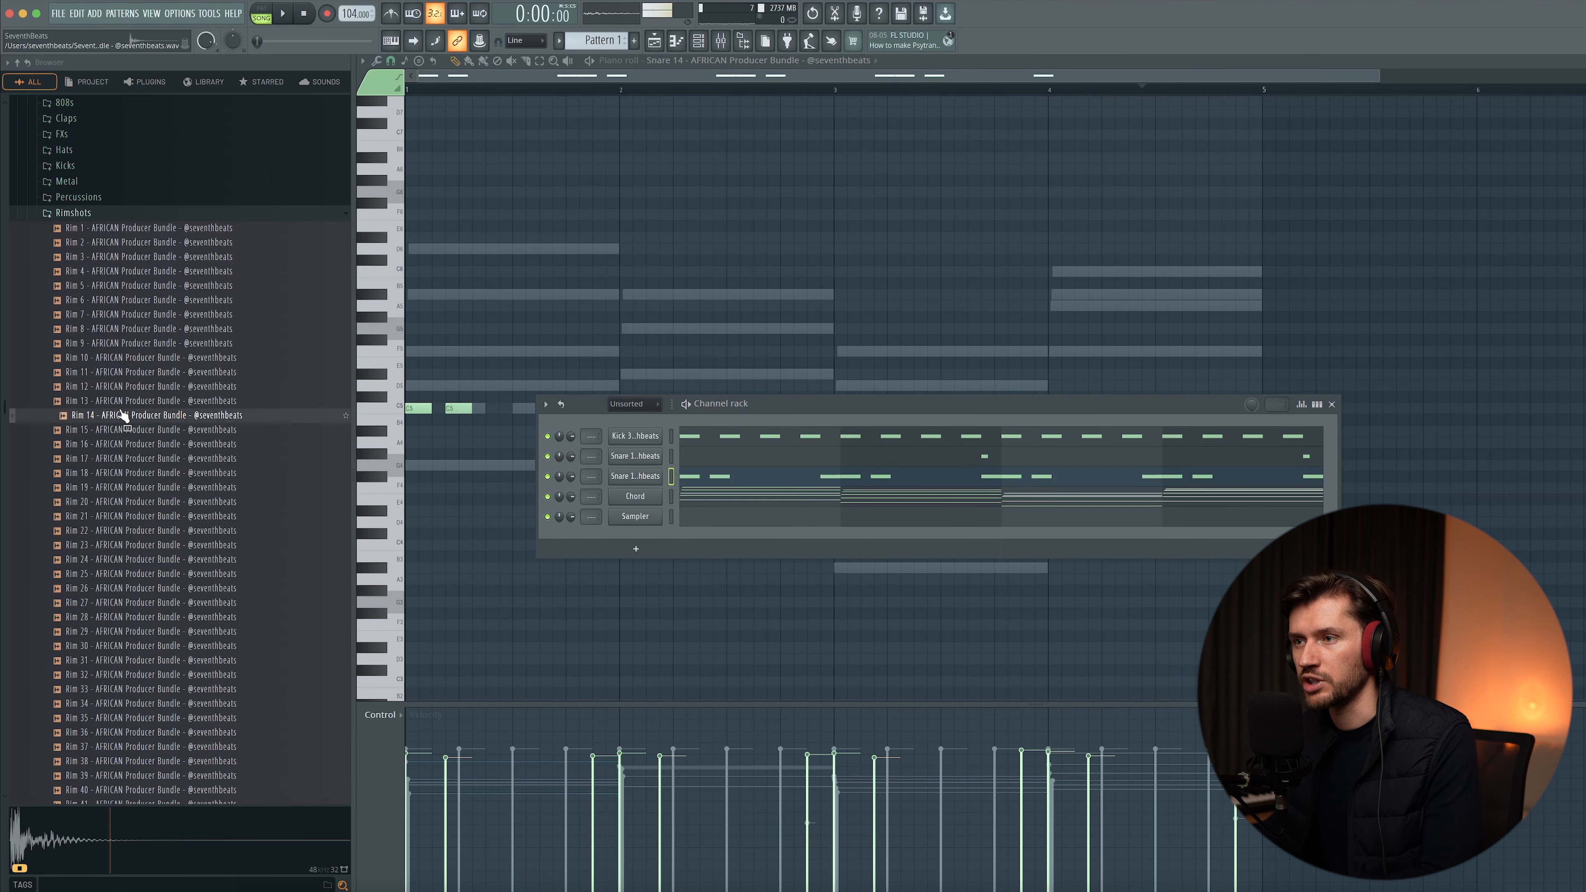
left_click_drag(626, 483, 646, 509)
left_click(138, 532)
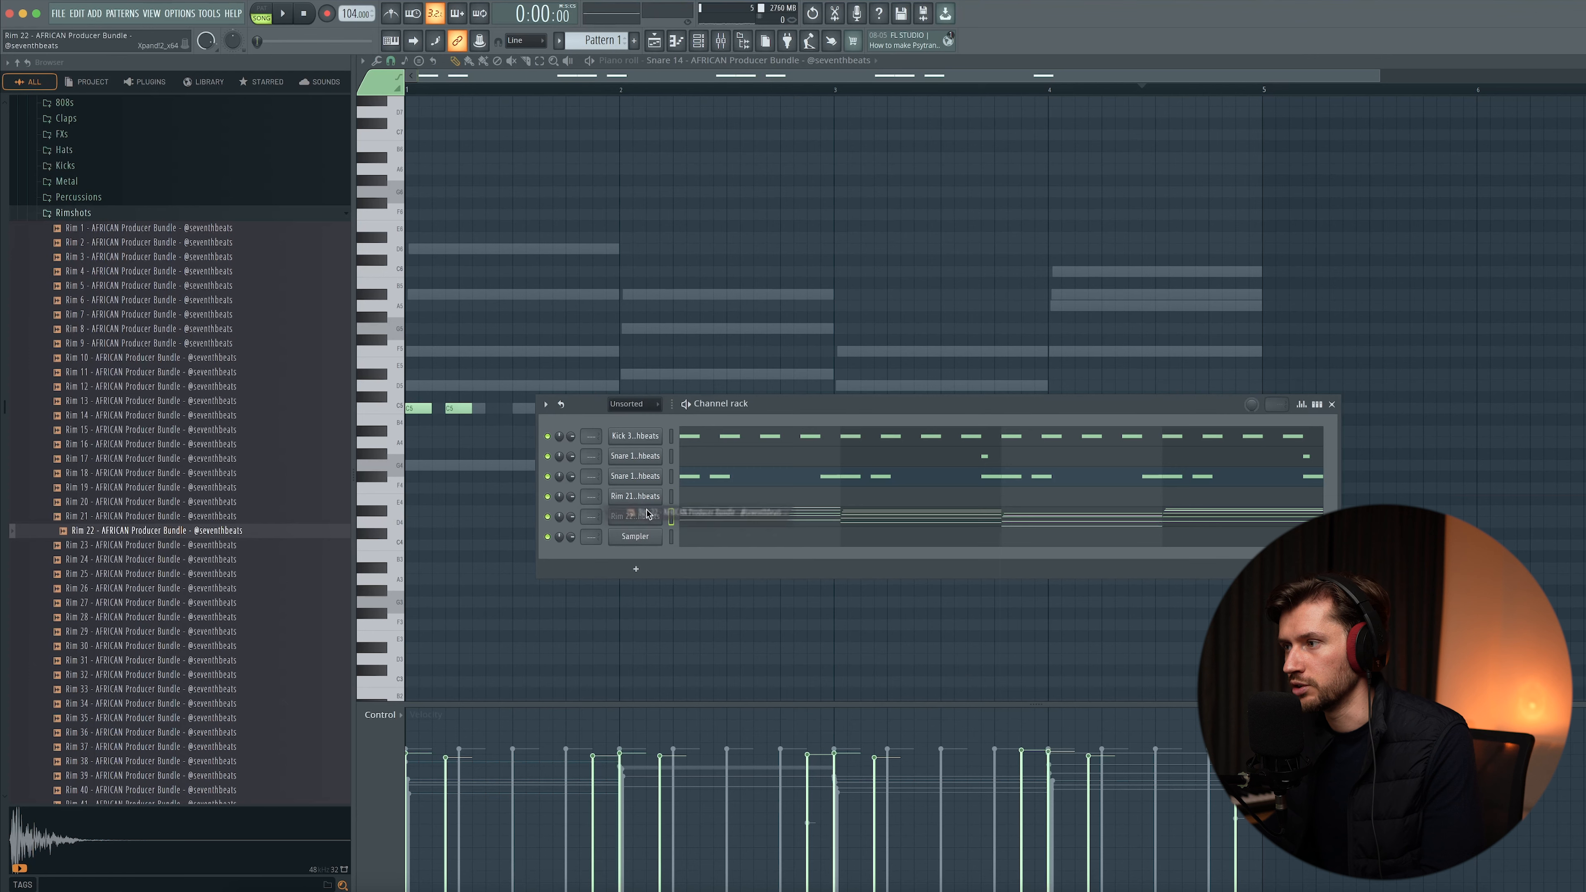
key("space")
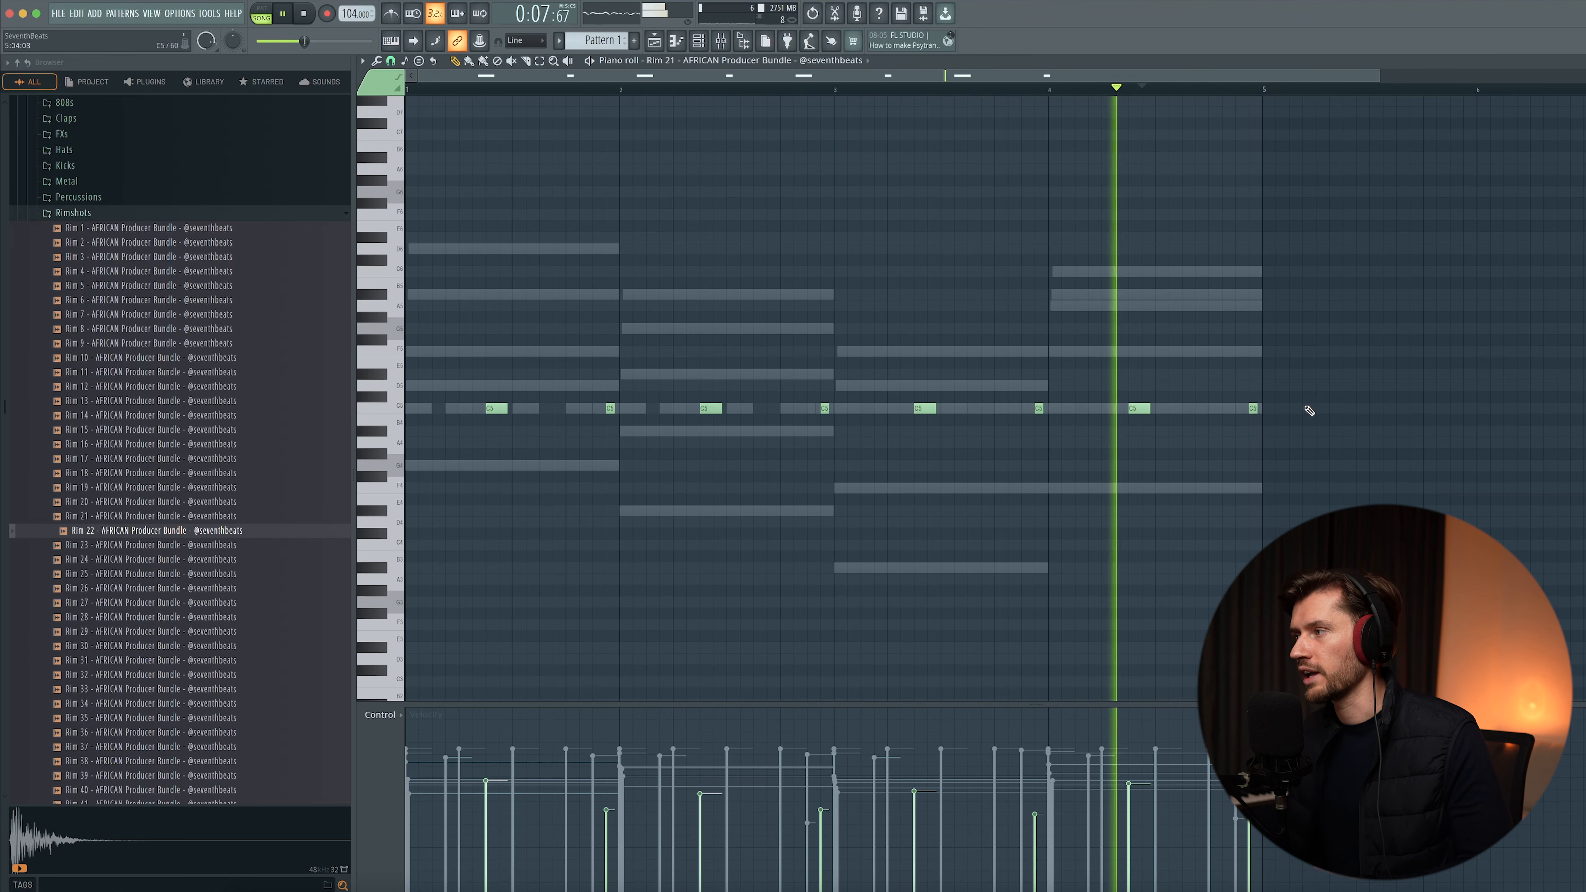
key("space")
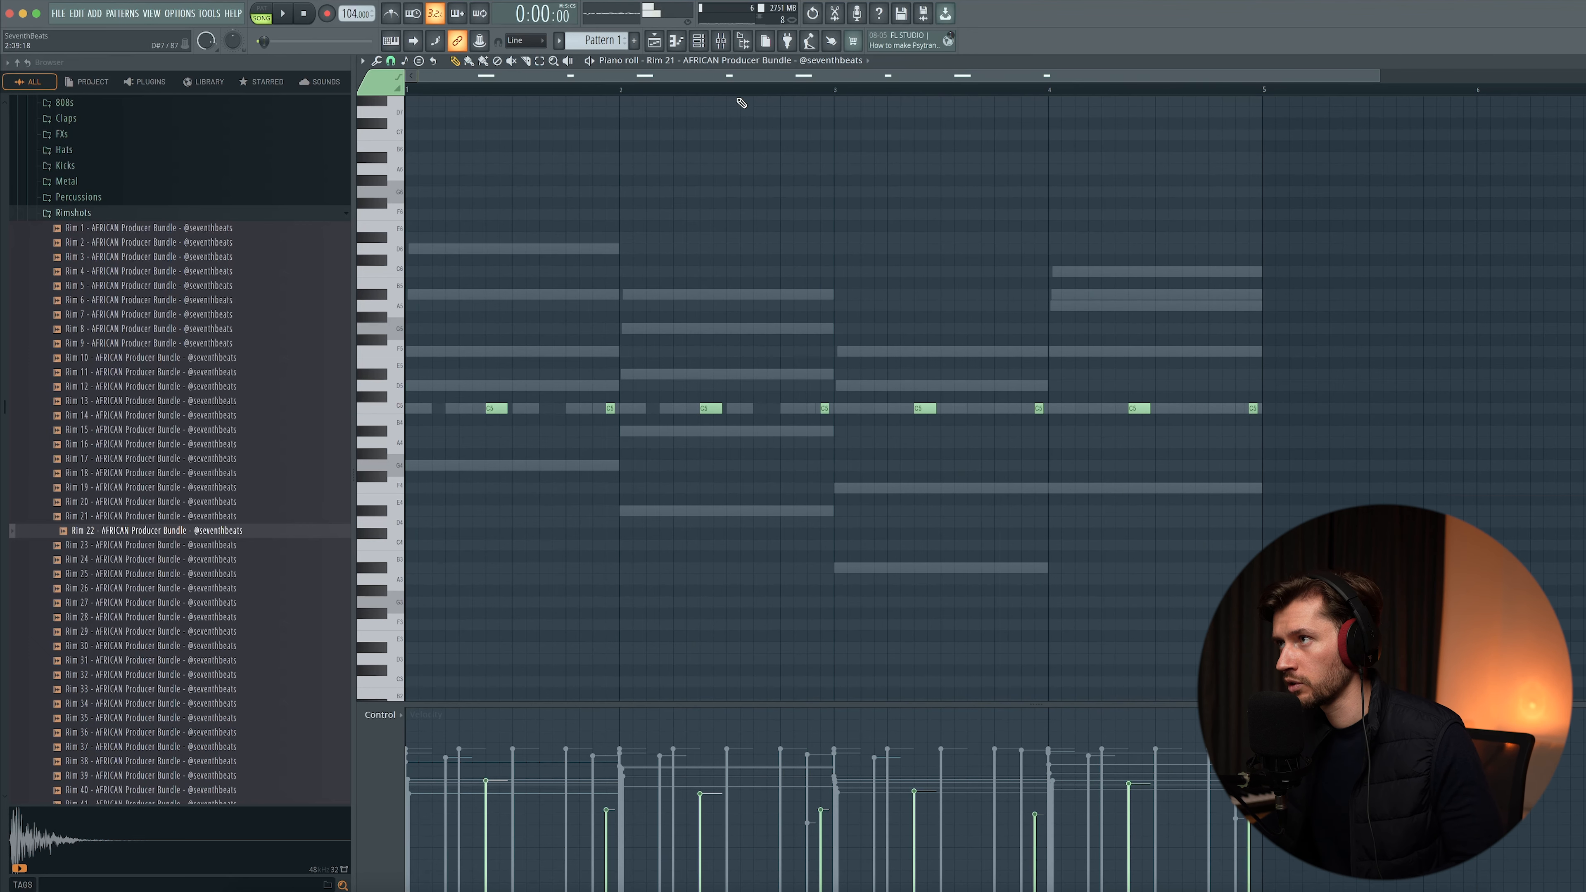
- Open Rim 22's piano roll with its rimshot pattern and play it
left_click(700, 40)
left_click(699, 521)
key("space")
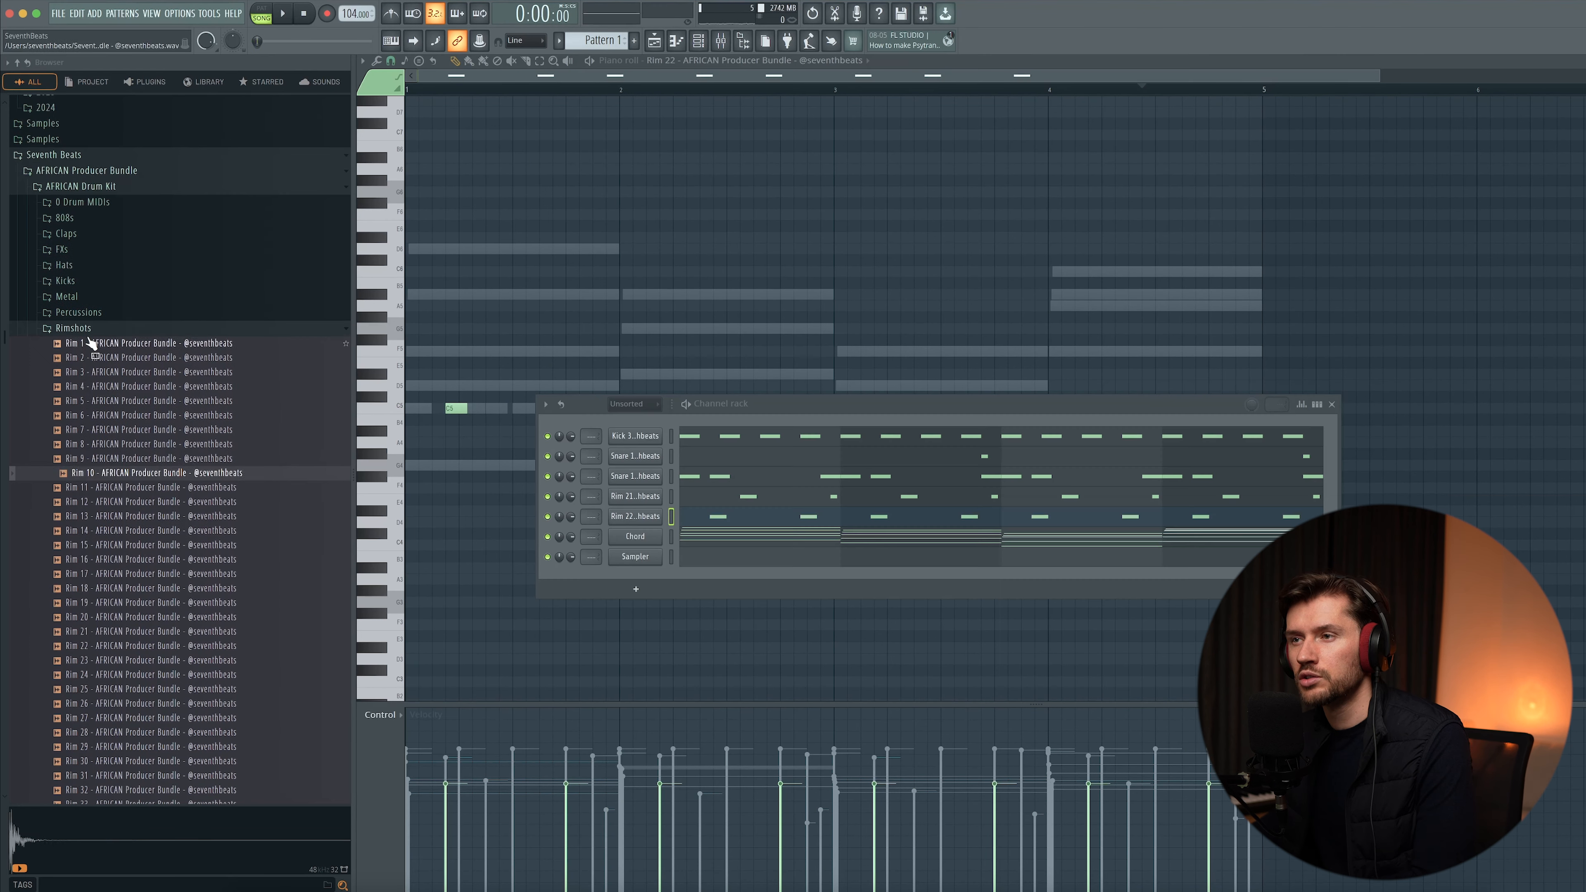
- Add Snare 10 as another snare channel and place a few hits in the first bar
left_click(89, 332)
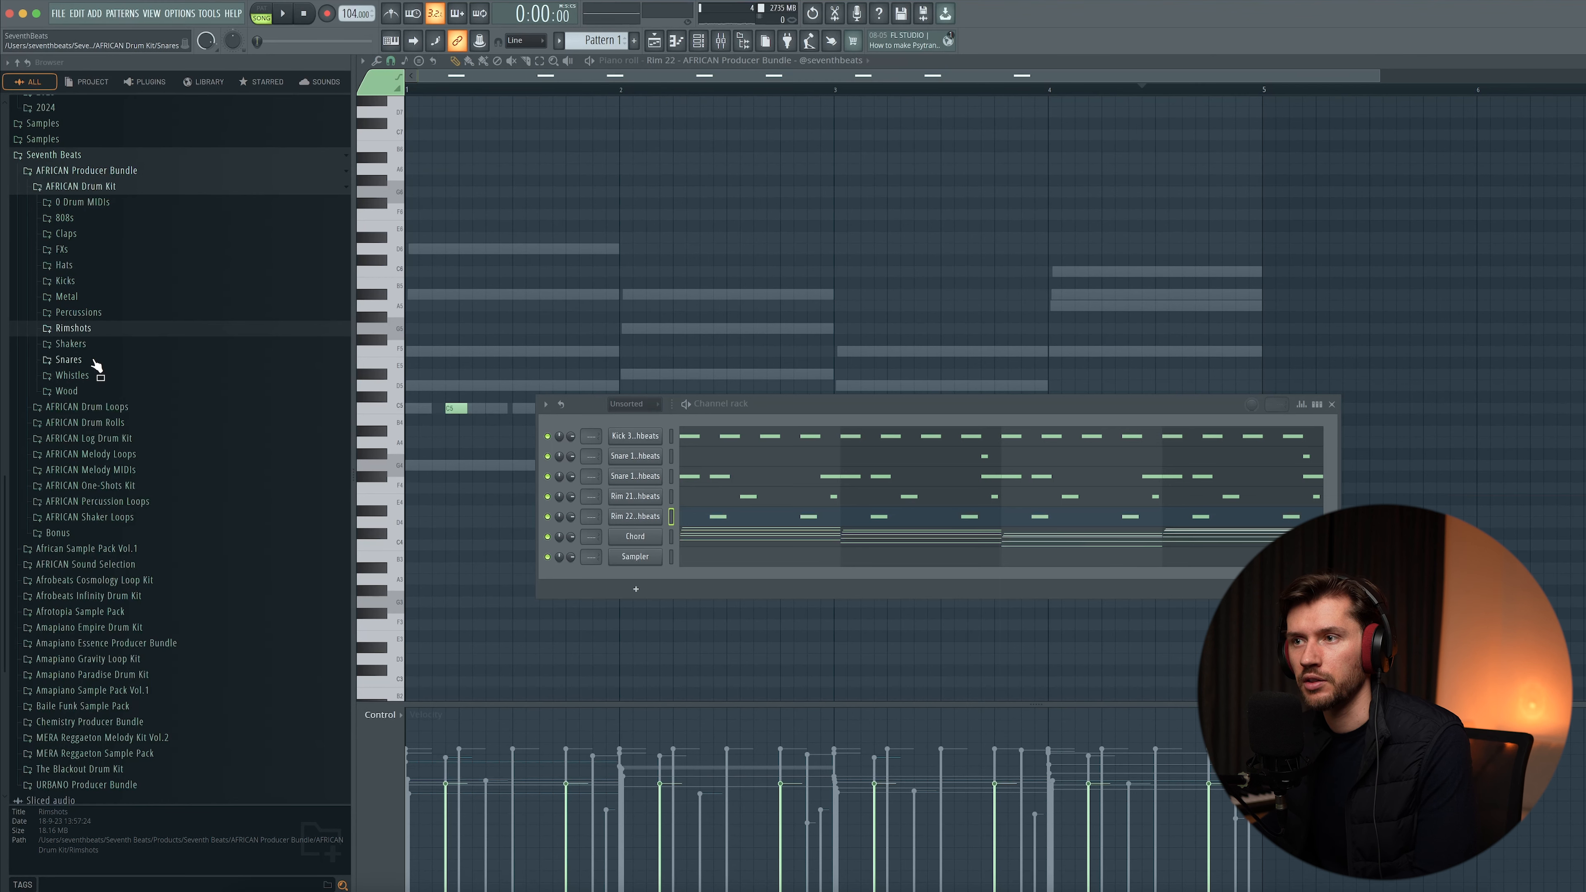
left_click(69, 360)
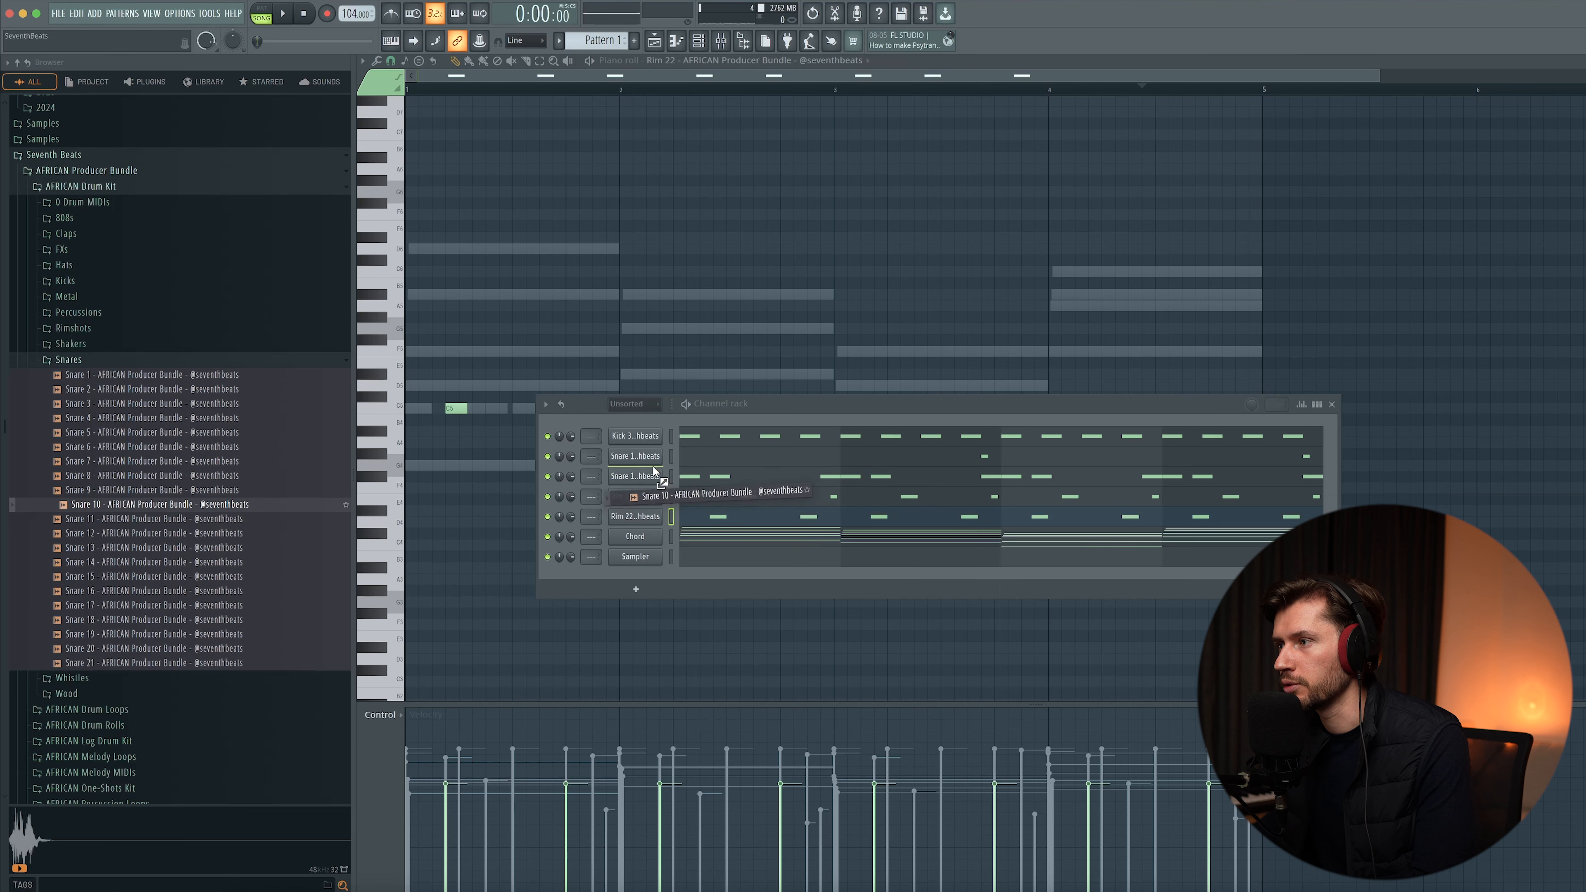
left_click_drag(647, 451, 648, 451)
key("space")
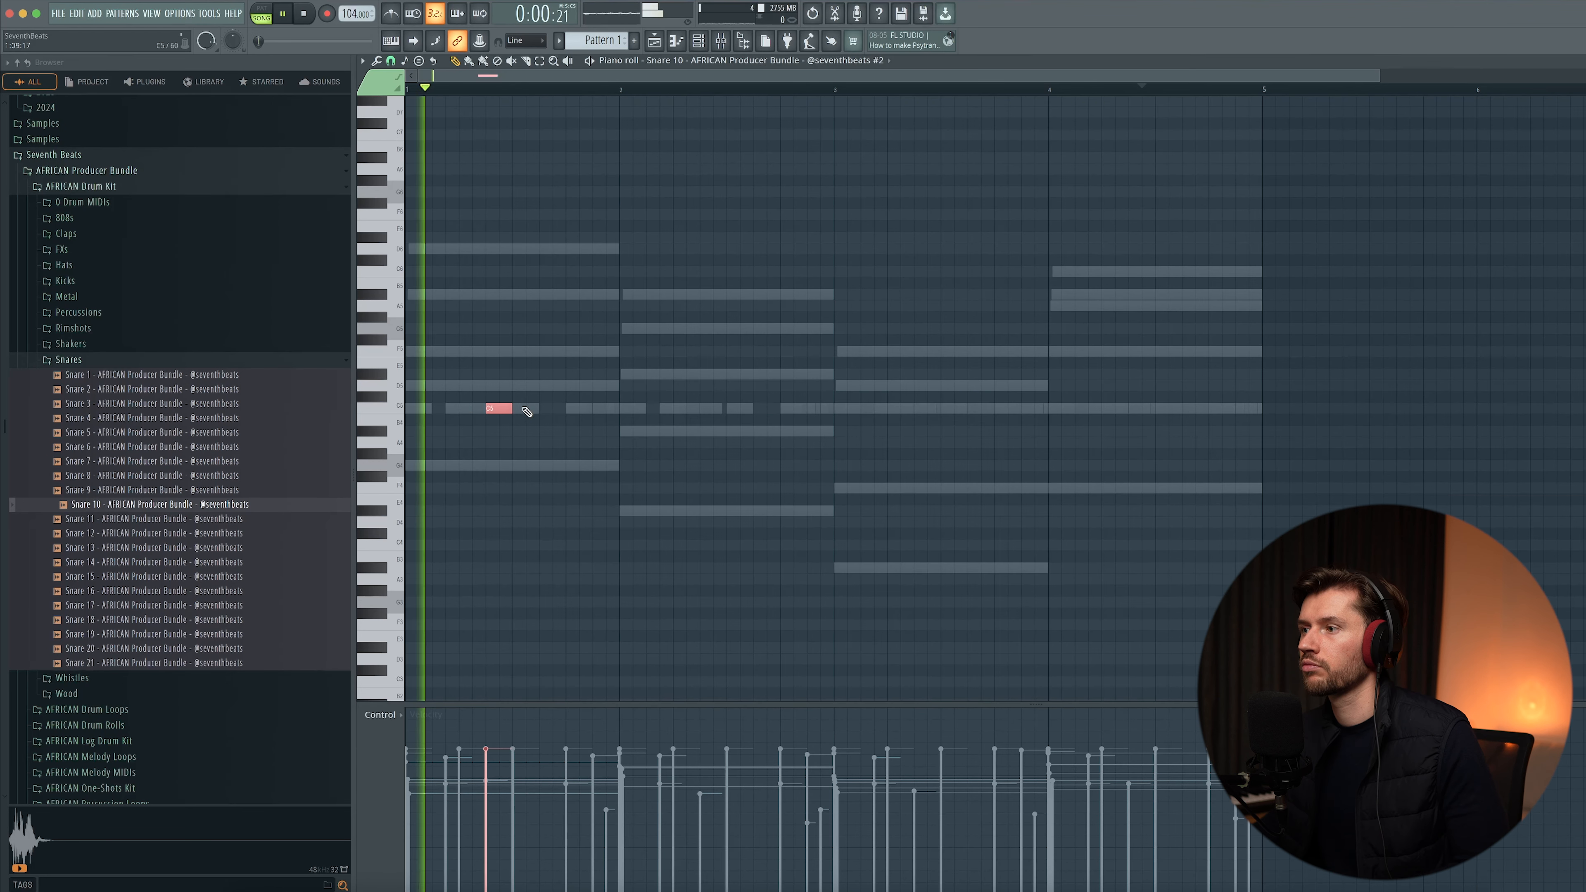
left_click(526, 409)
key("space")
left_click_drag(498, 409, 511, 412)
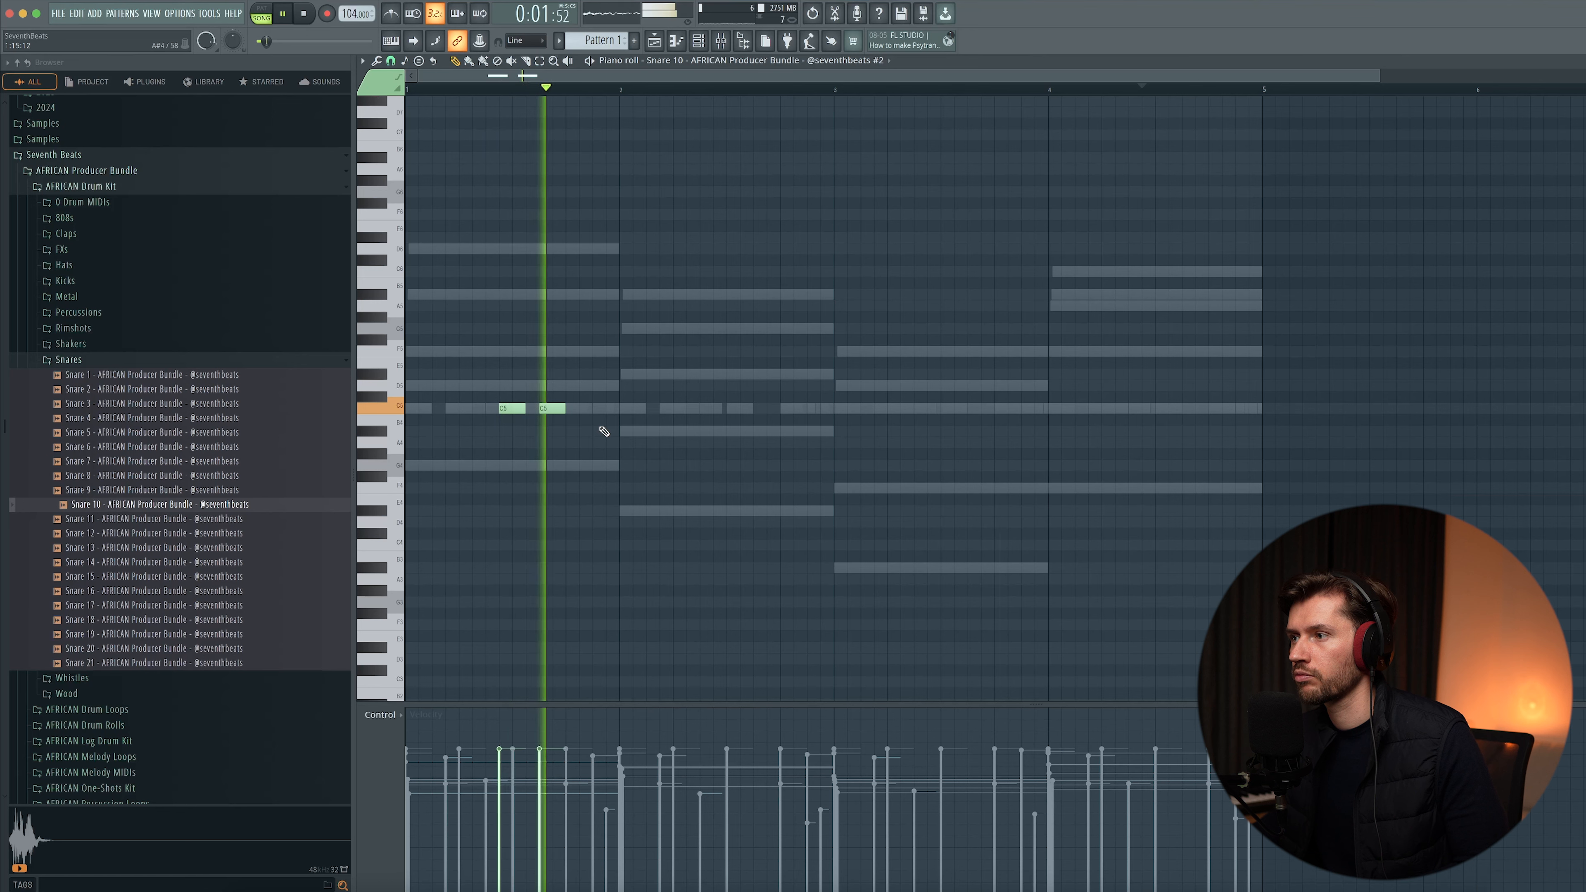
key("space")
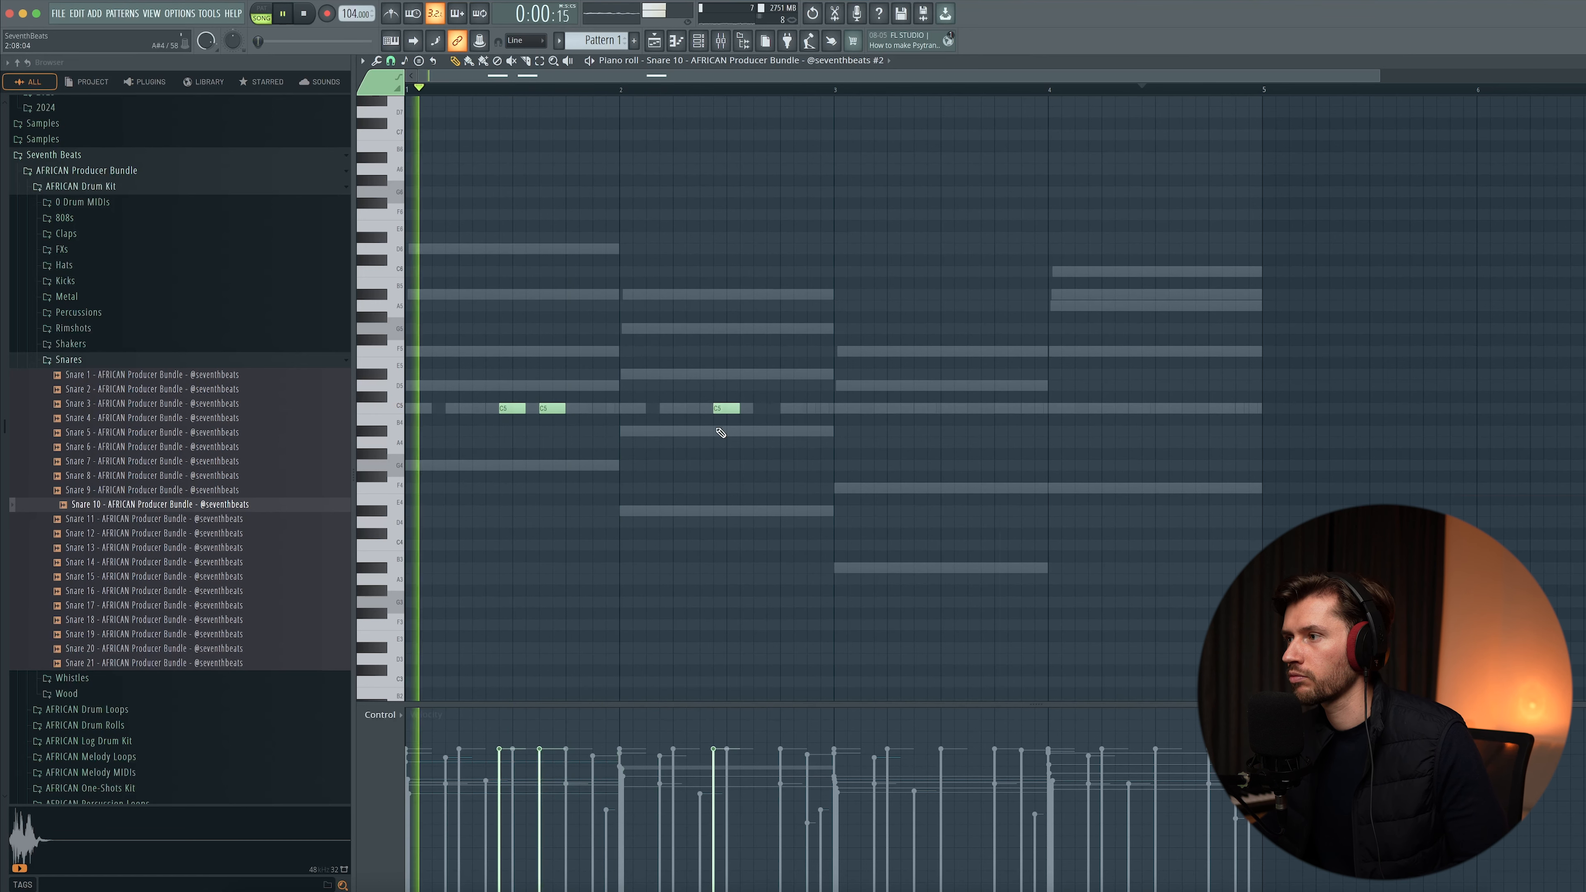
- Add a Snare 10 hit in bar 2, then duplicate the first two bars of the pattern into bars 3–4
left_click(763, 408)
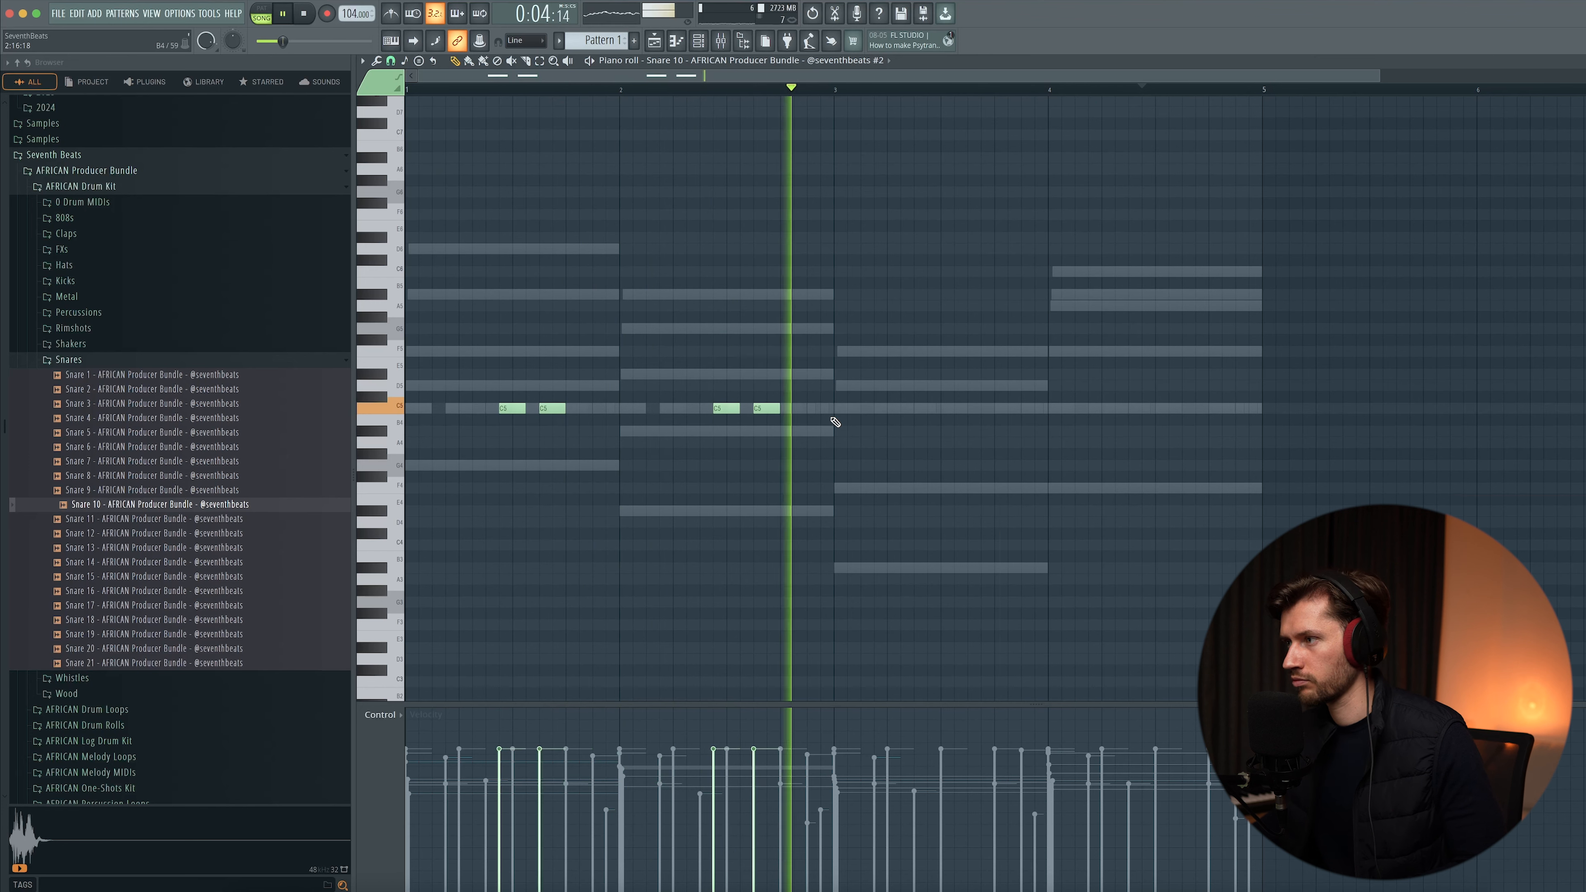
left_click_drag(831, 90, 6, 90)
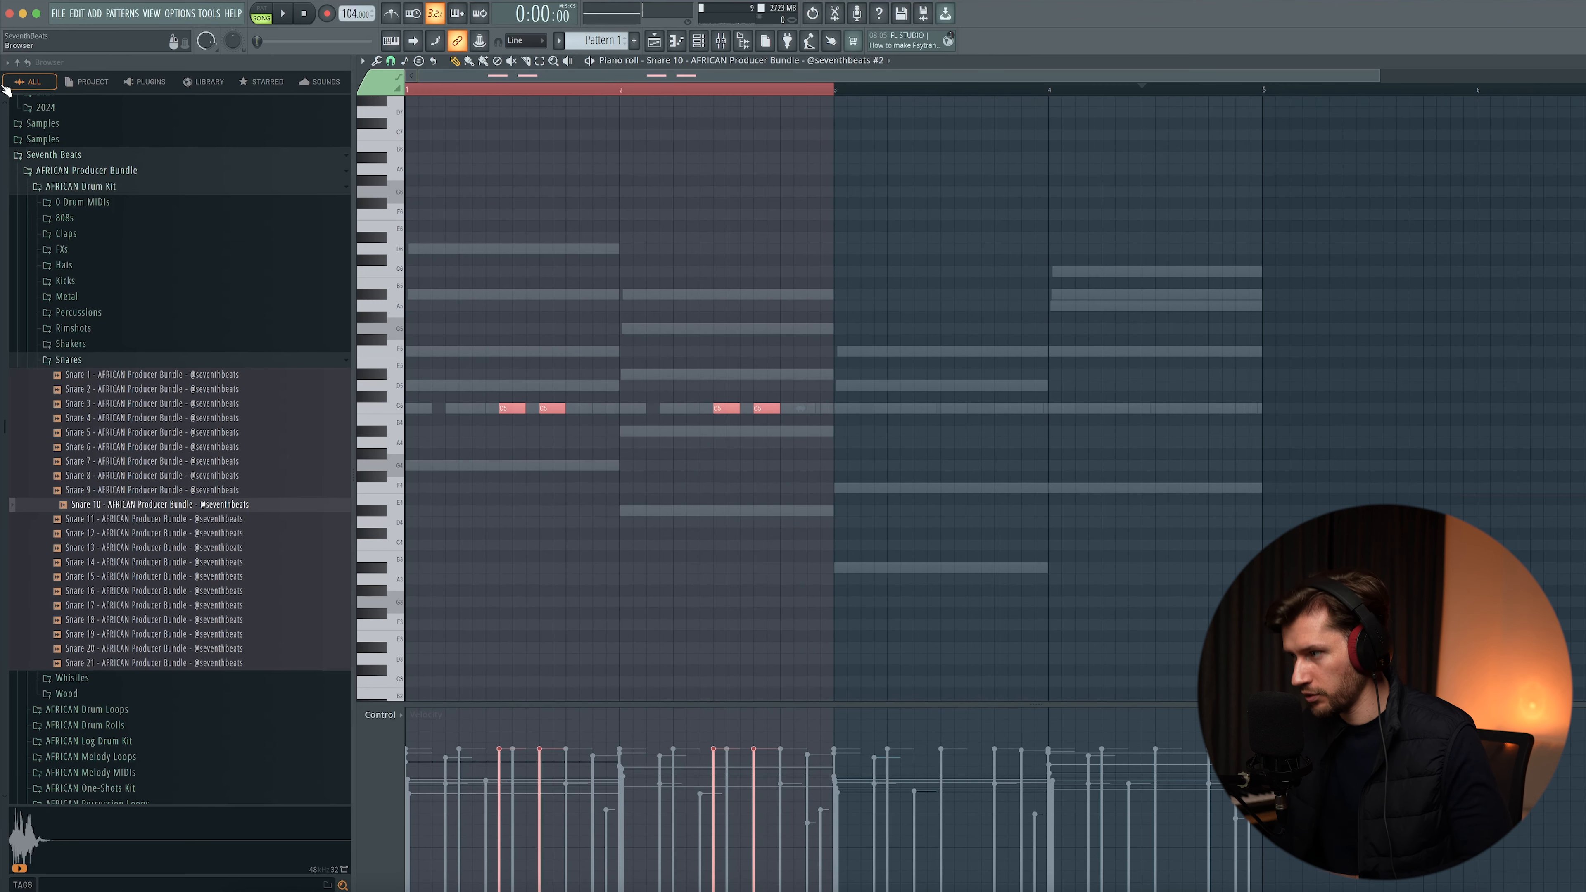
key("ctrl+b")
left_click(1048, 91)
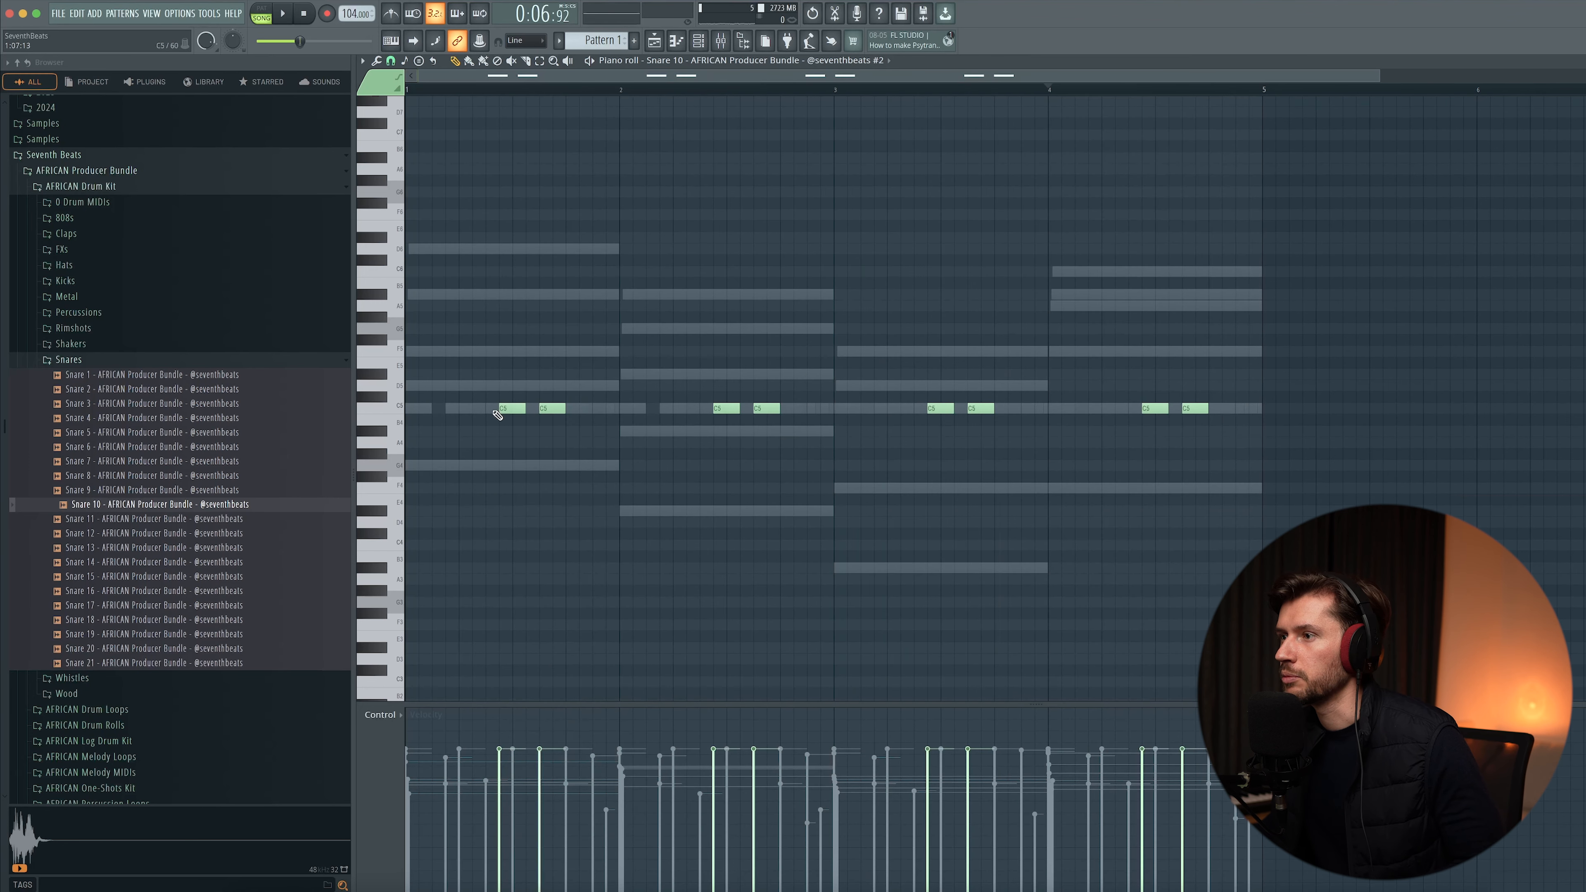
- Add extra ghost snare hits near the start of each bar and lower their velocities
left_click_drag(507, 389, 498, 388)
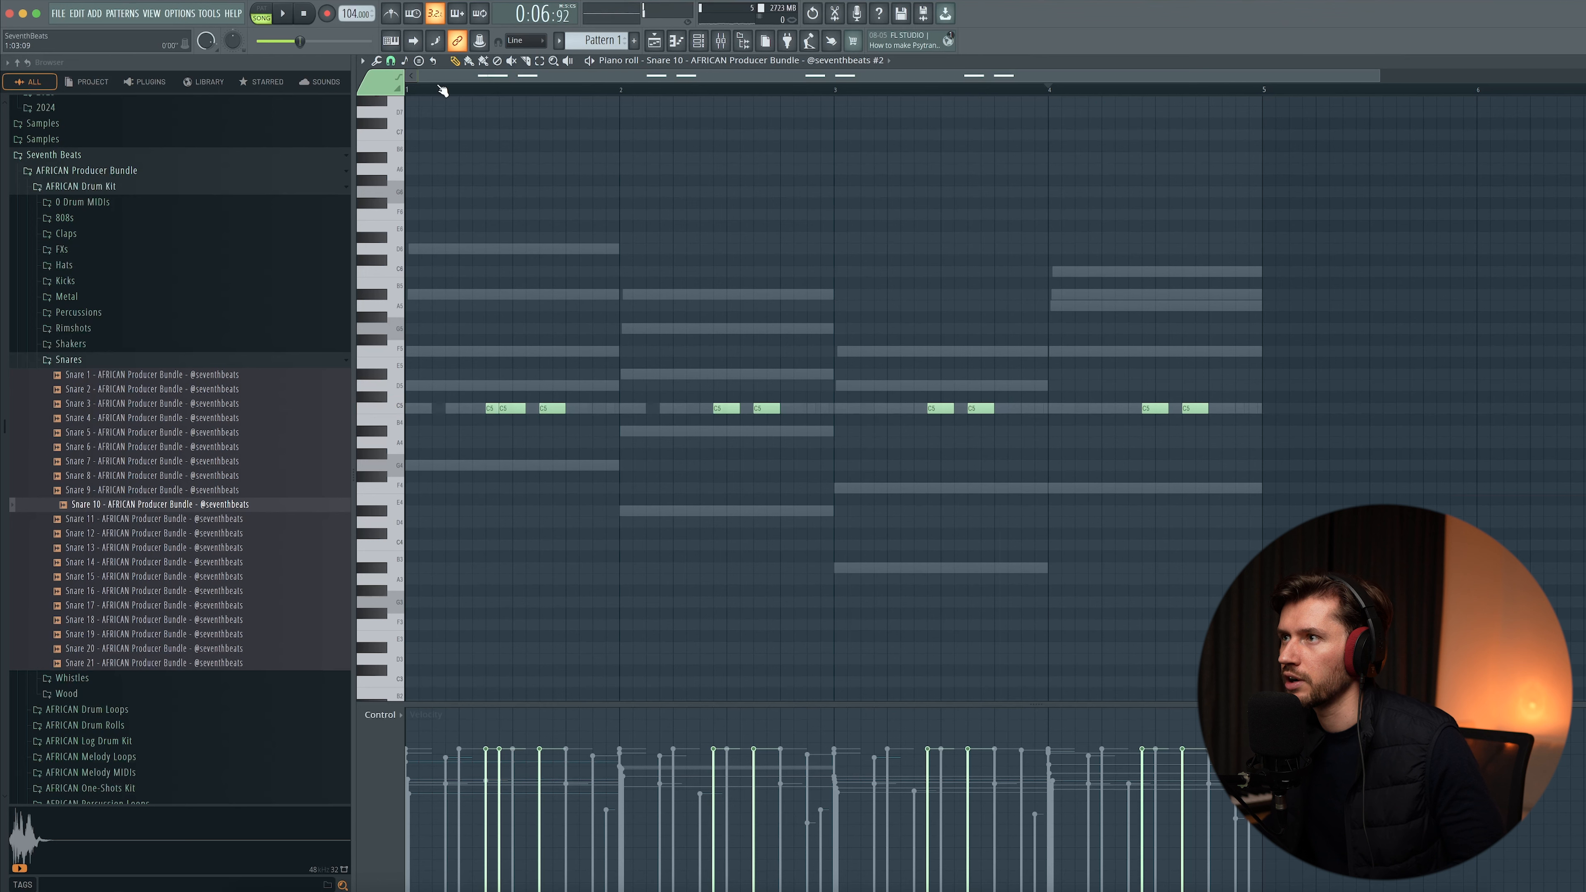
key("space")
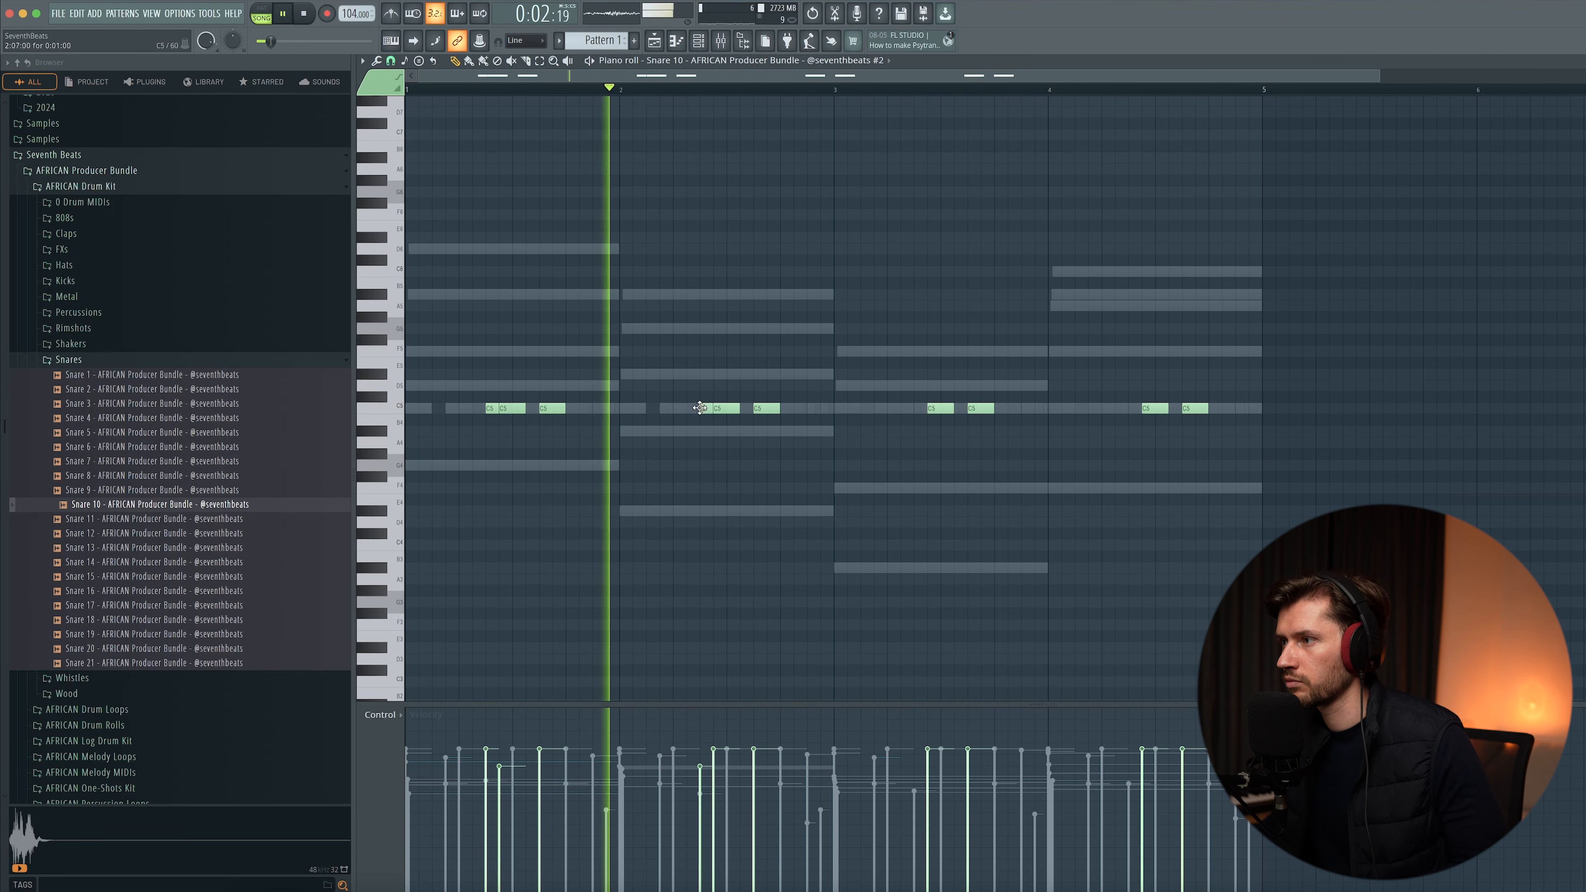
mouse_move(710, 789)
left_mouse_down()
mouse_move(701, 766)
mouse_move(717, 775)
left_mouse_up()
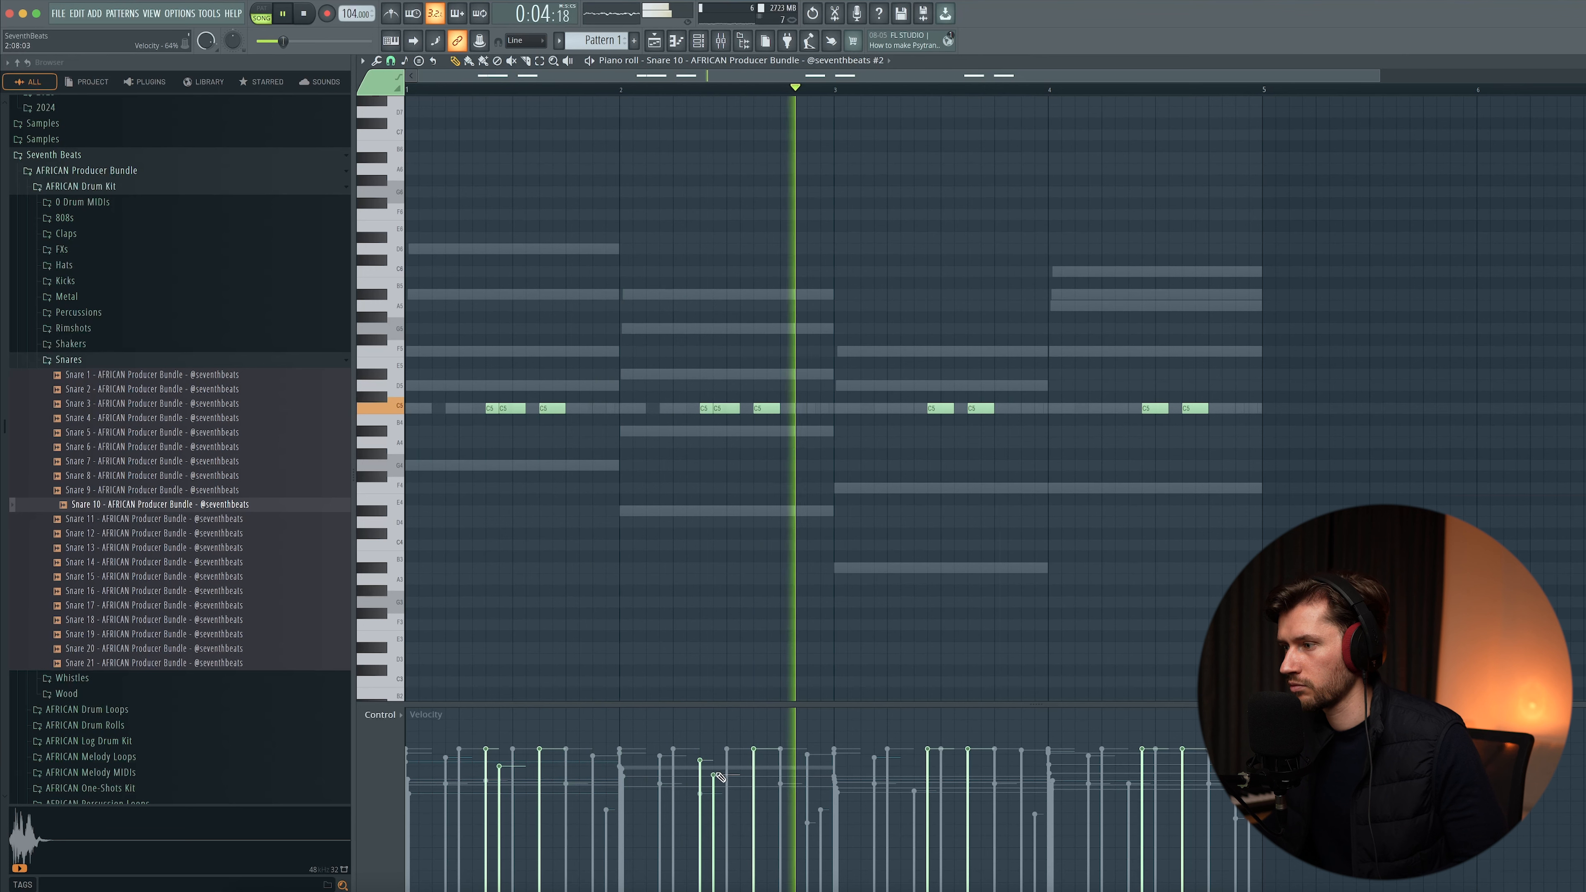
left_click(918, 408)
left_click_drag(918, 766, 929, 787)
left_click(1135, 409)
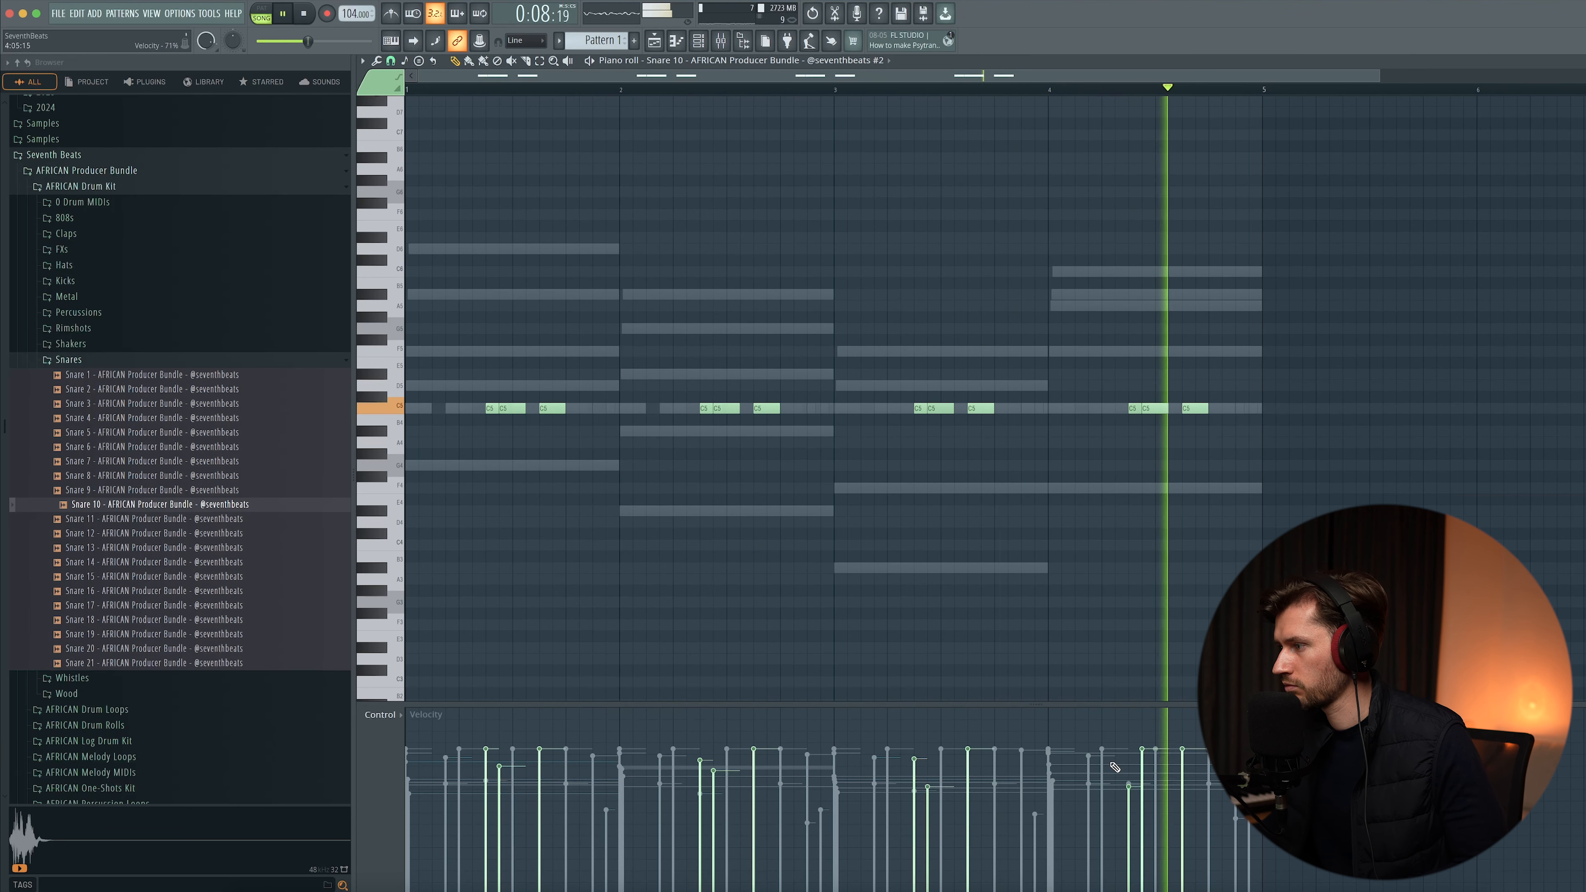
left_click_drag(1153, 773, 1179, 764)
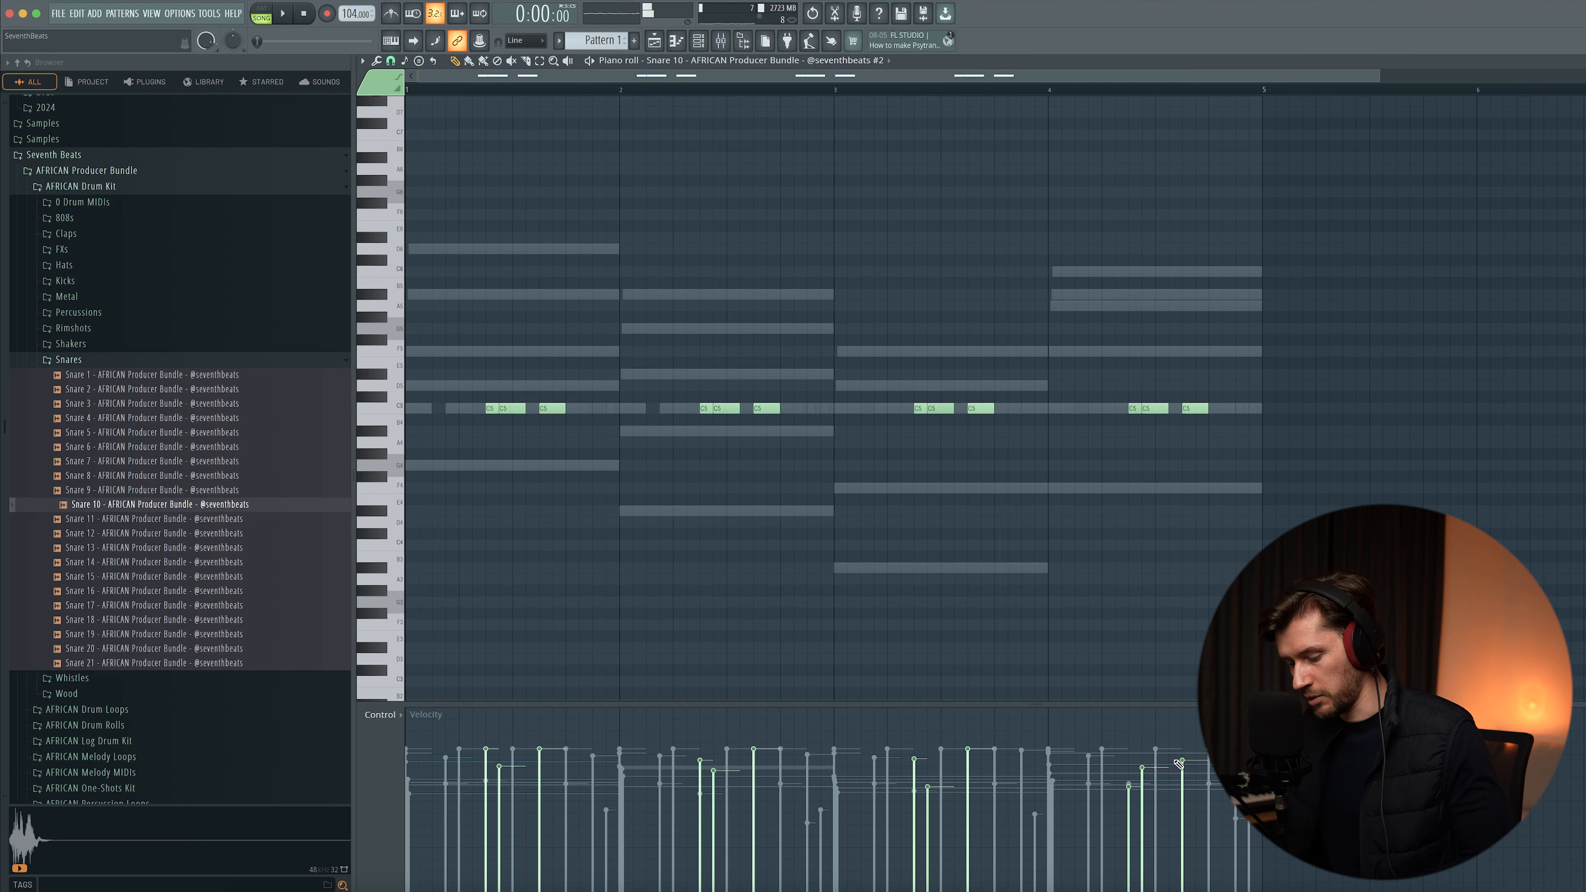
- Randomize the Snare 10 note levels with the piano roll randomizer and play the pattern
key("alt+r")
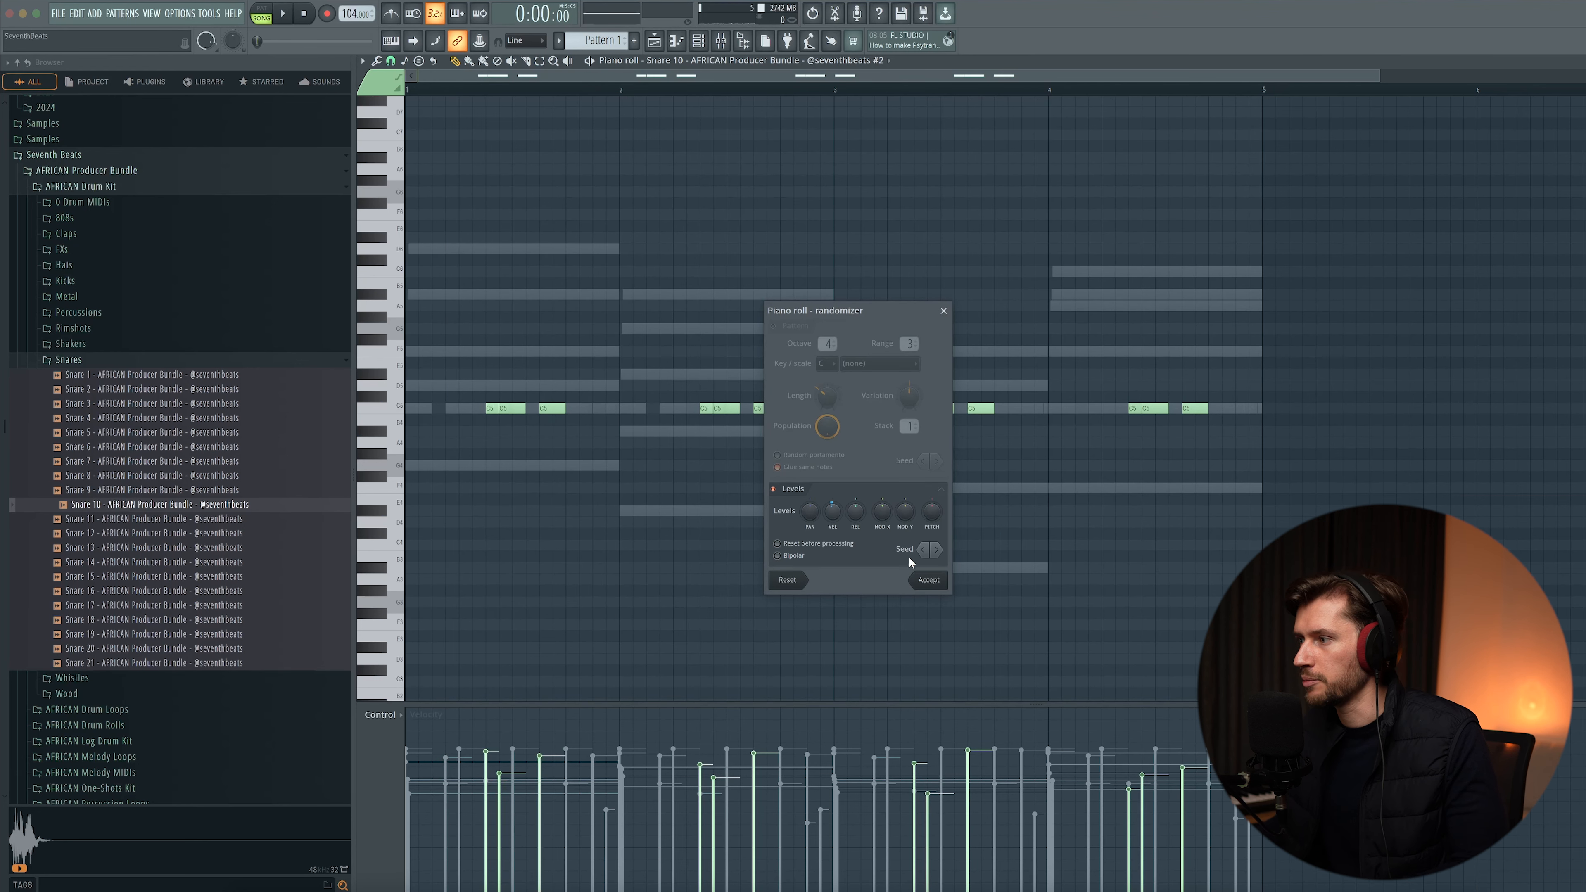
left_click(928, 580)
key("space")
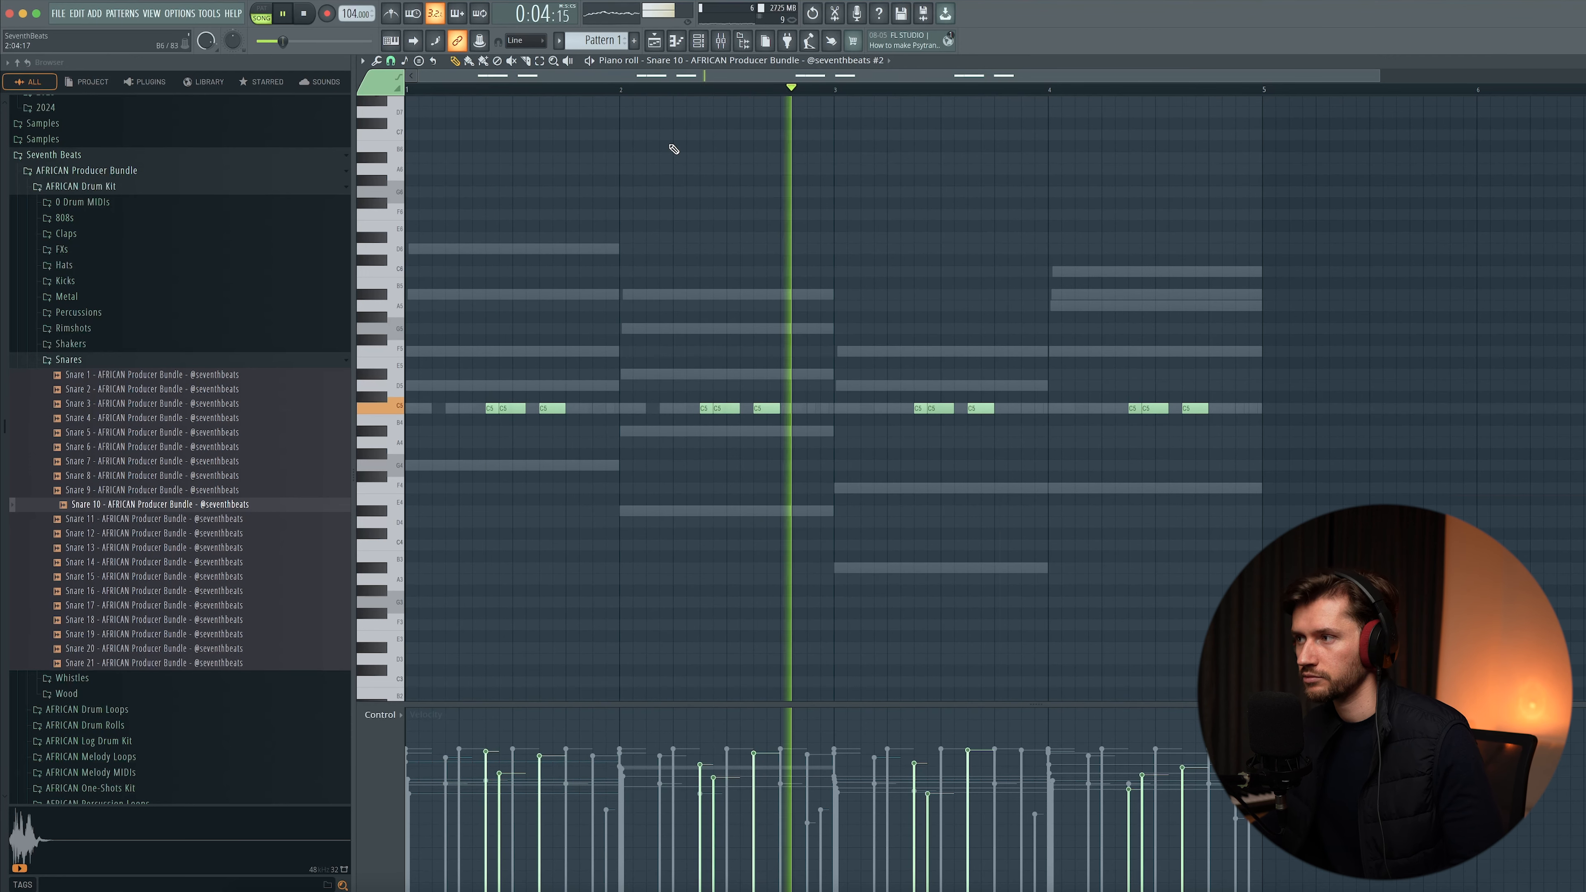
- Add Percussion 23 from the Percussions folder and place one percussion hit in each bar
key("space")
key("F6")
mouse_move(726, 398)
left_mouse_down()
mouse_move(753, 380)
mouse_move(729, 375)
left_mouse_up()
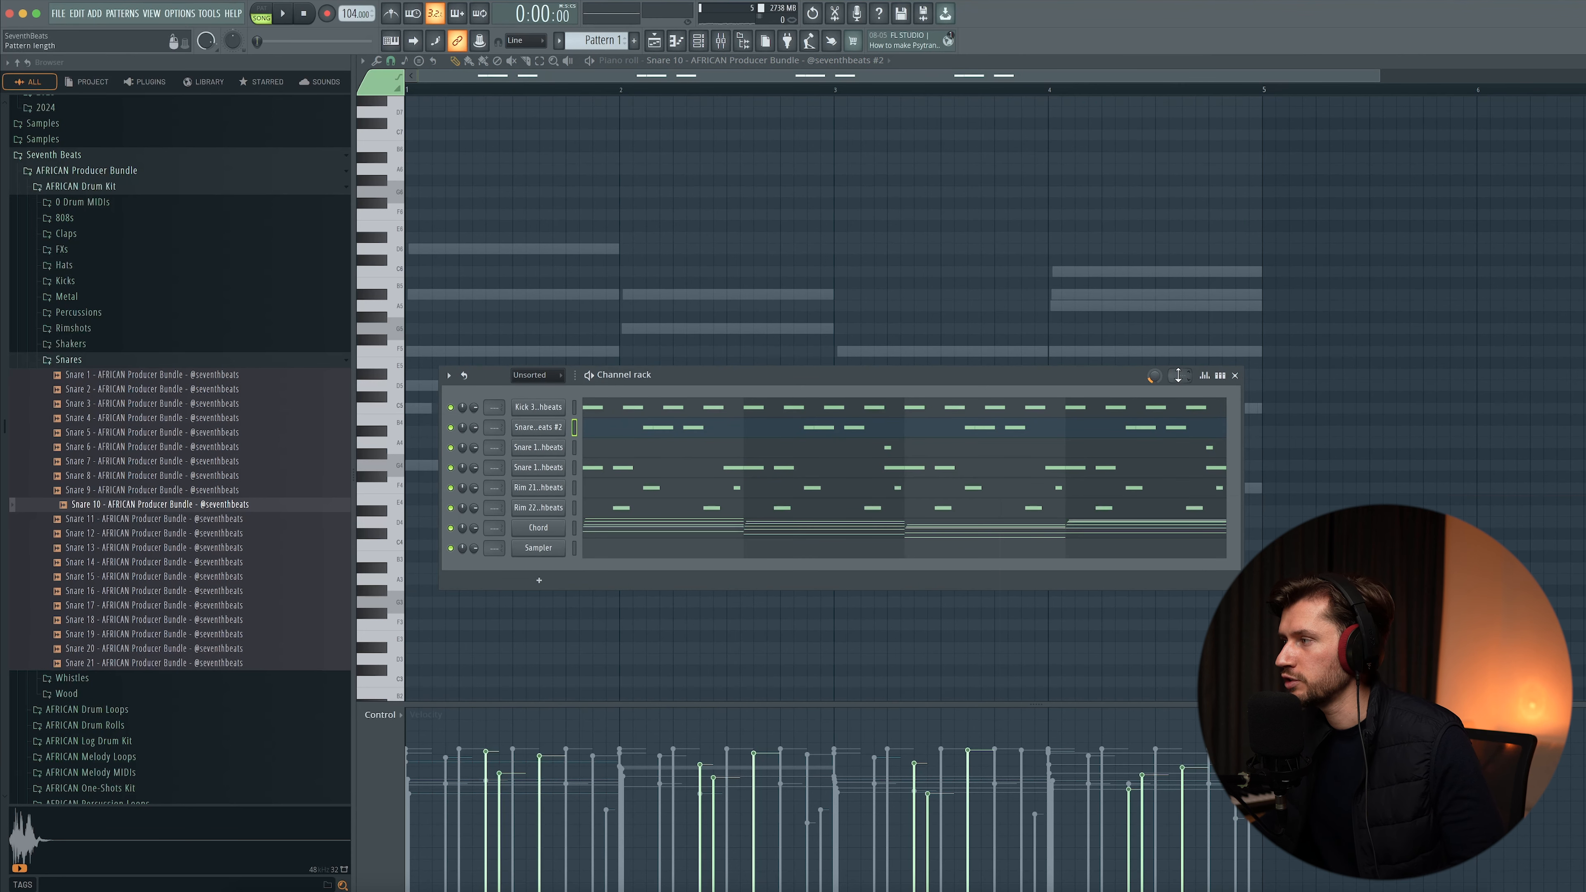
left_click(1235, 375)
left_click(68, 360)
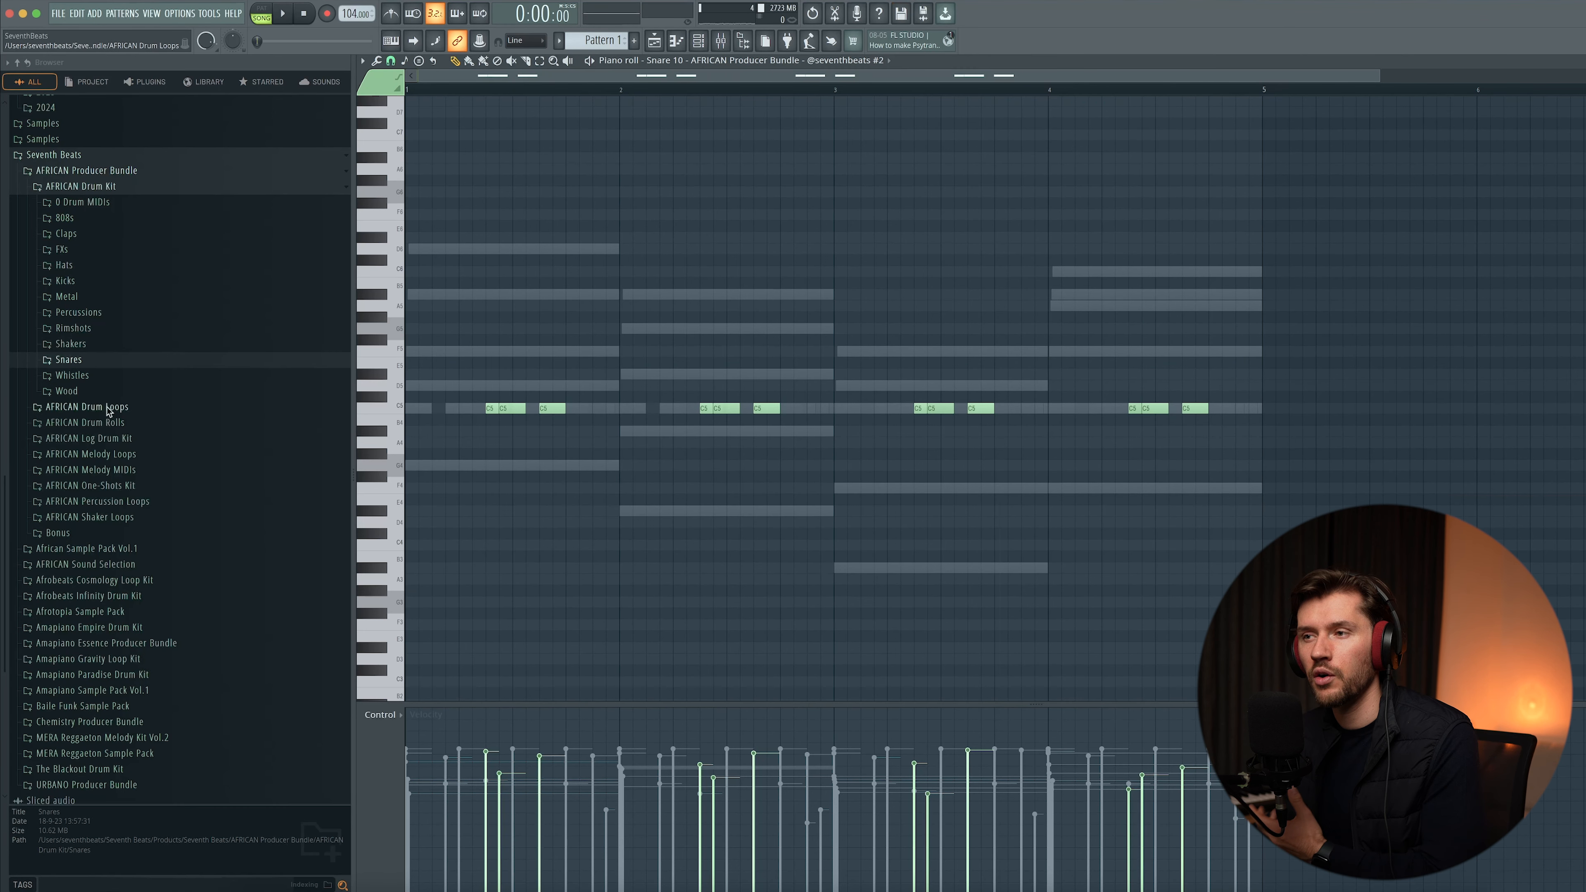
left_click(83, 314)
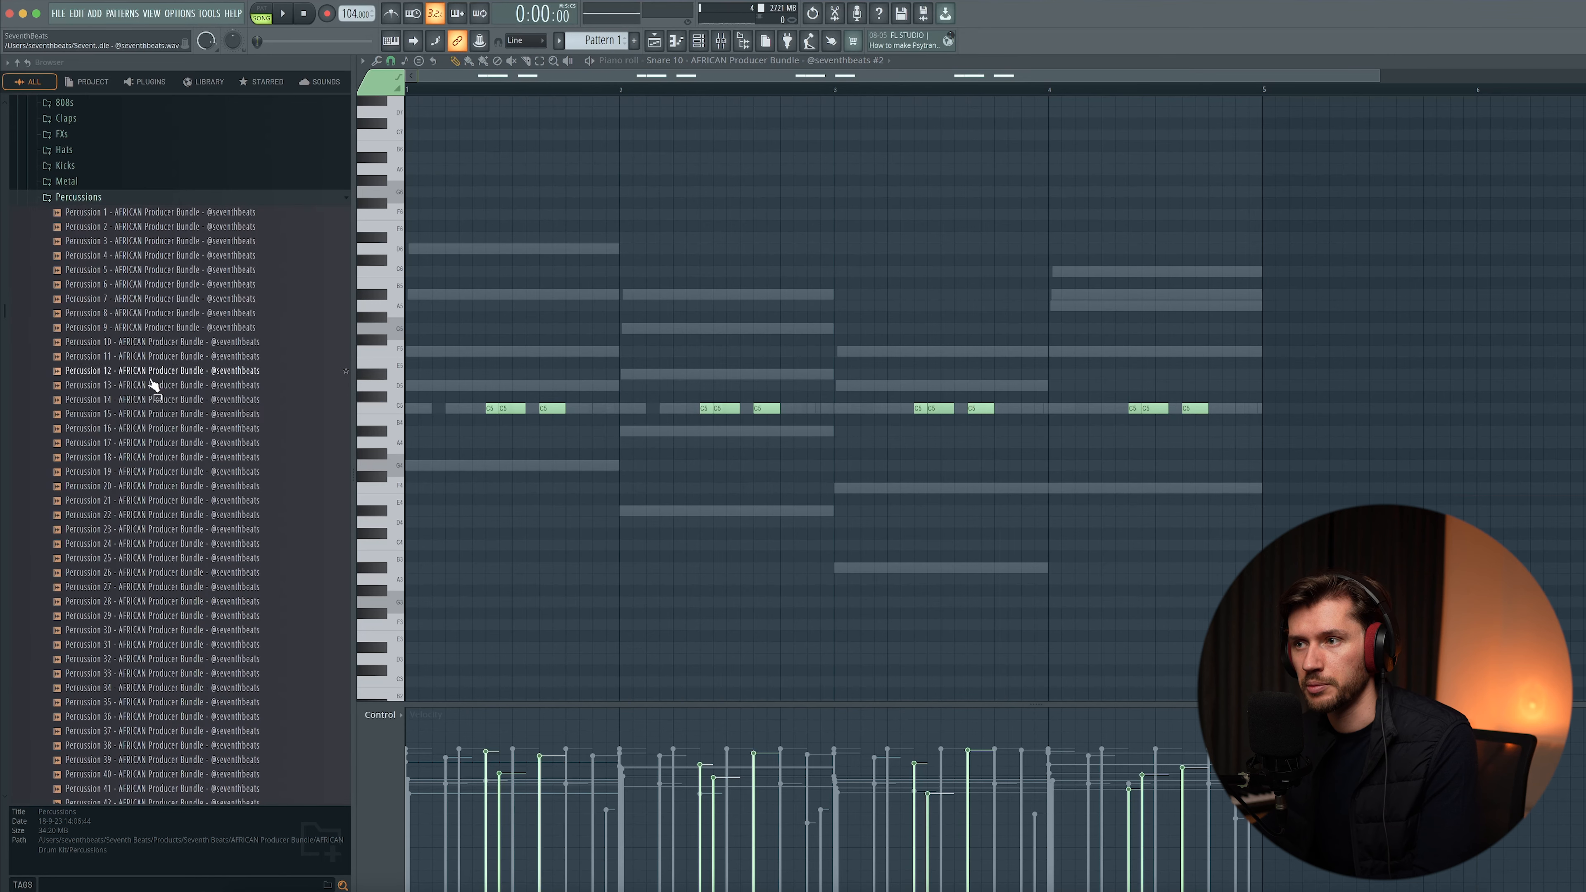
left_click(137, 489)
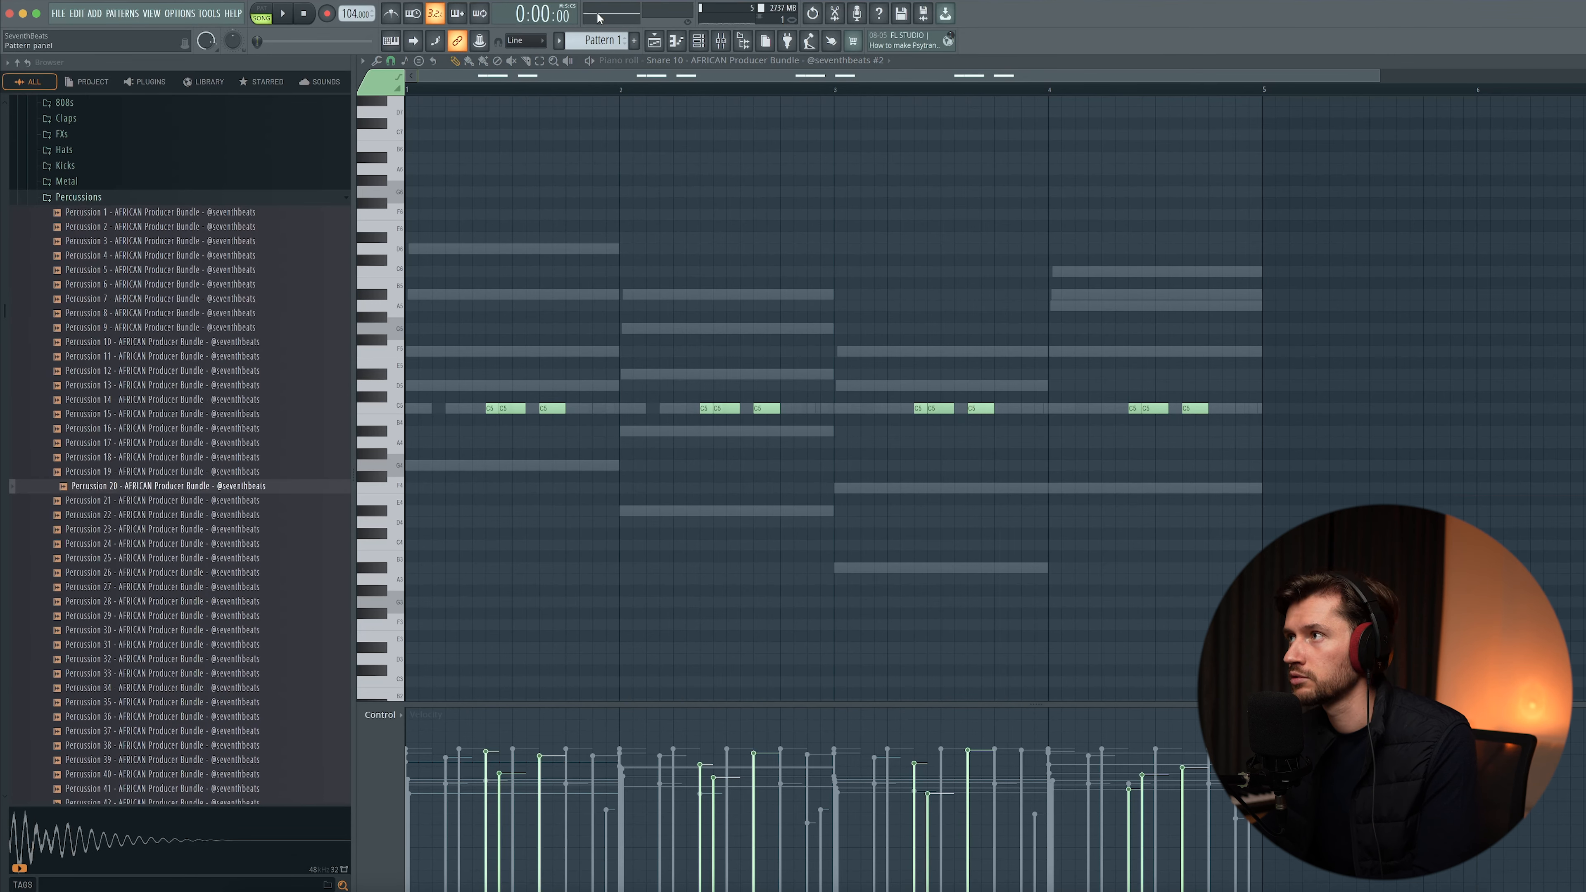
left_click(698, 40)
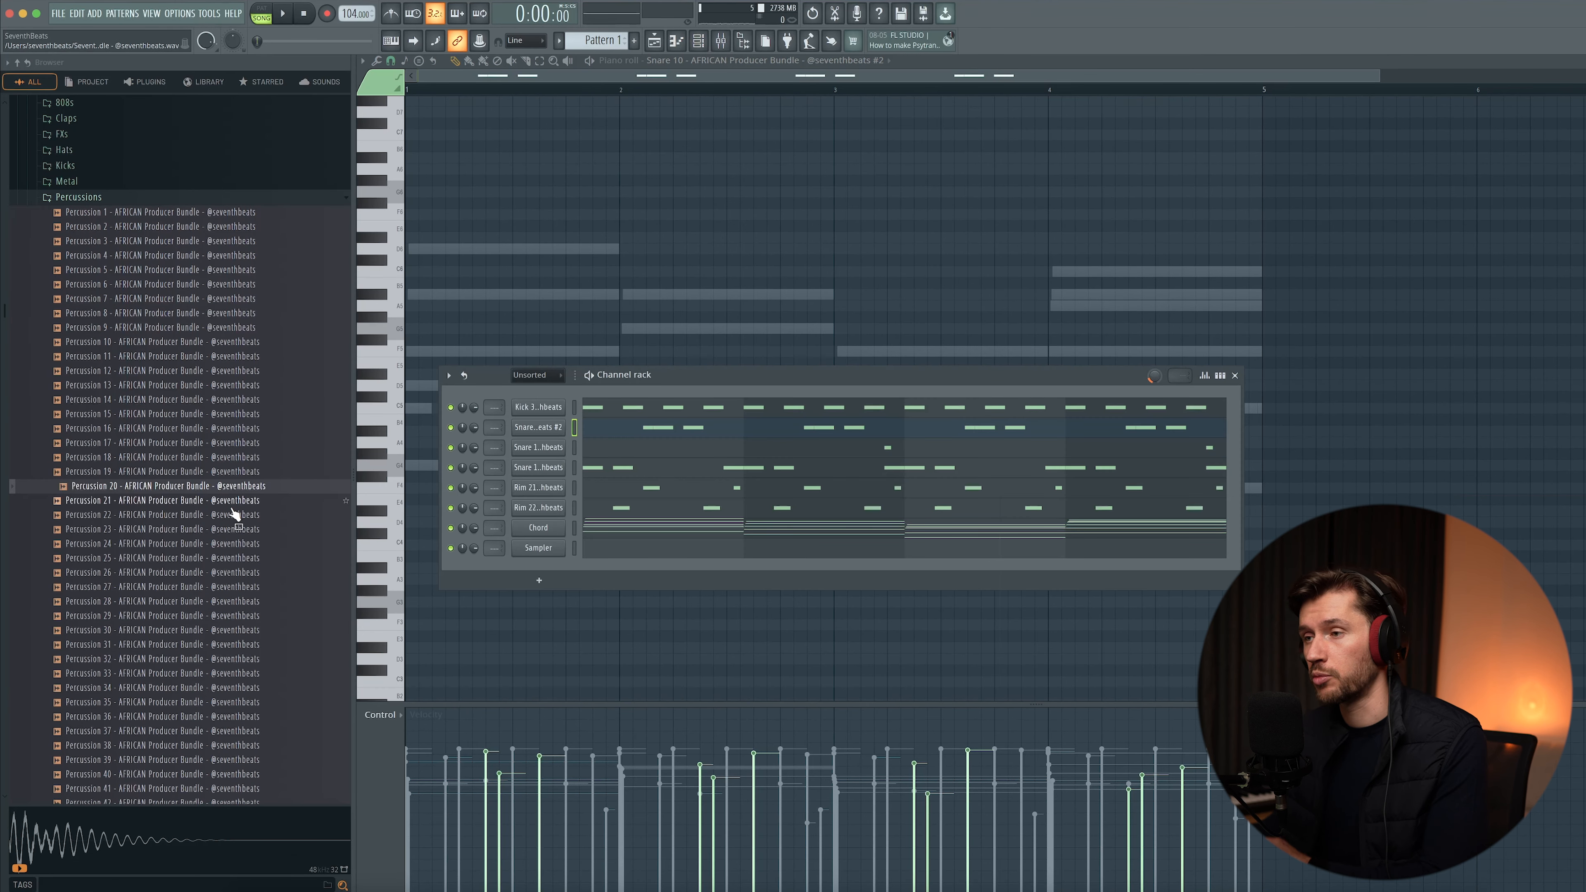
key("space")
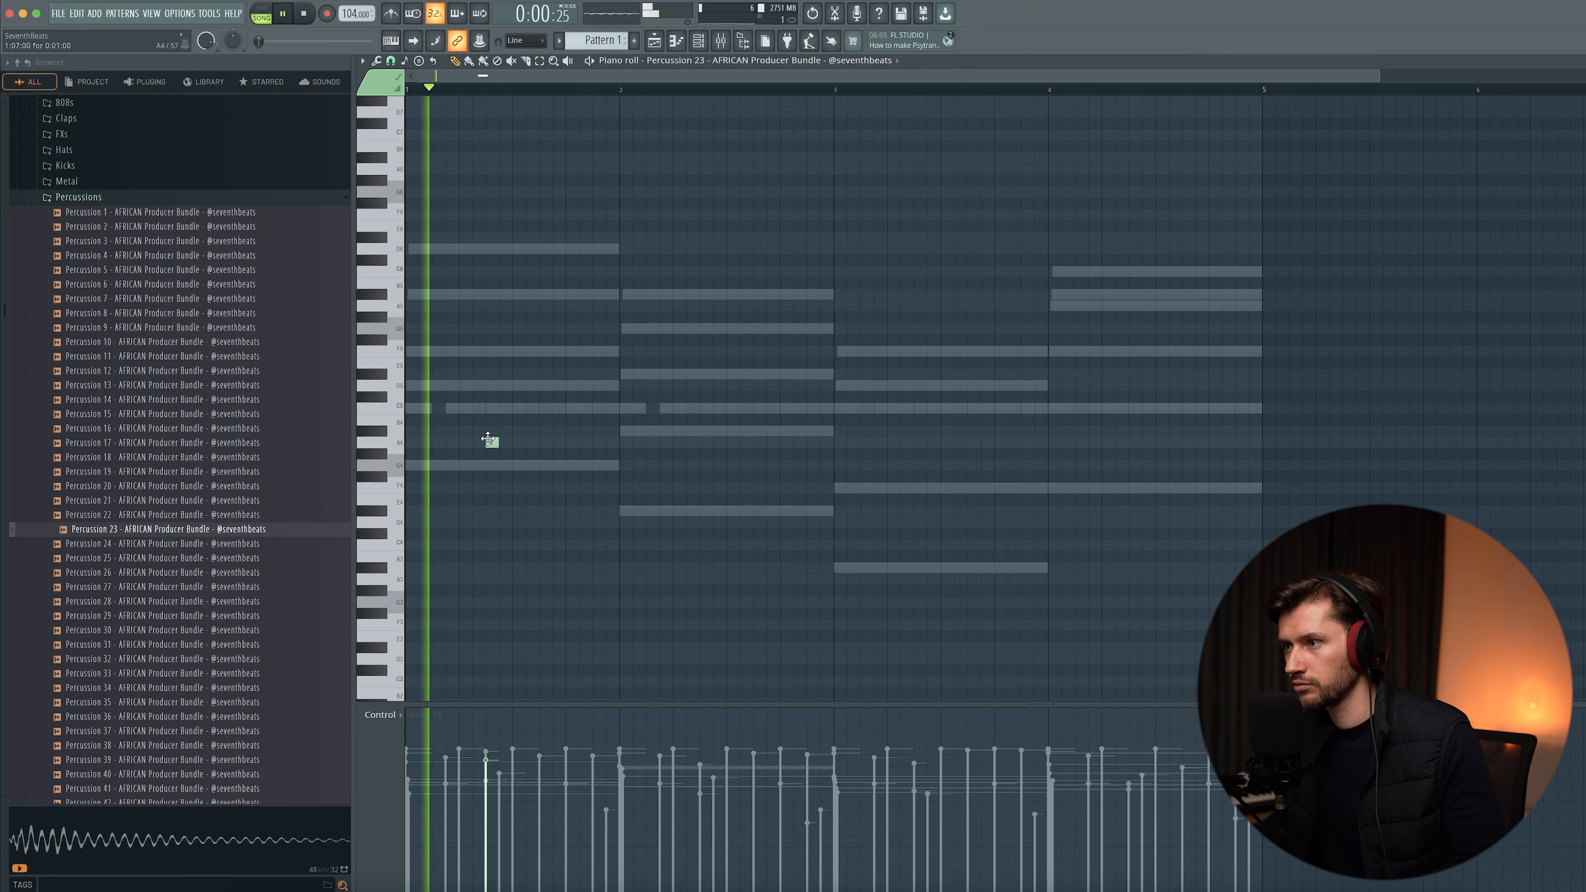
left_click(705, 443)
left_click(924, 444)
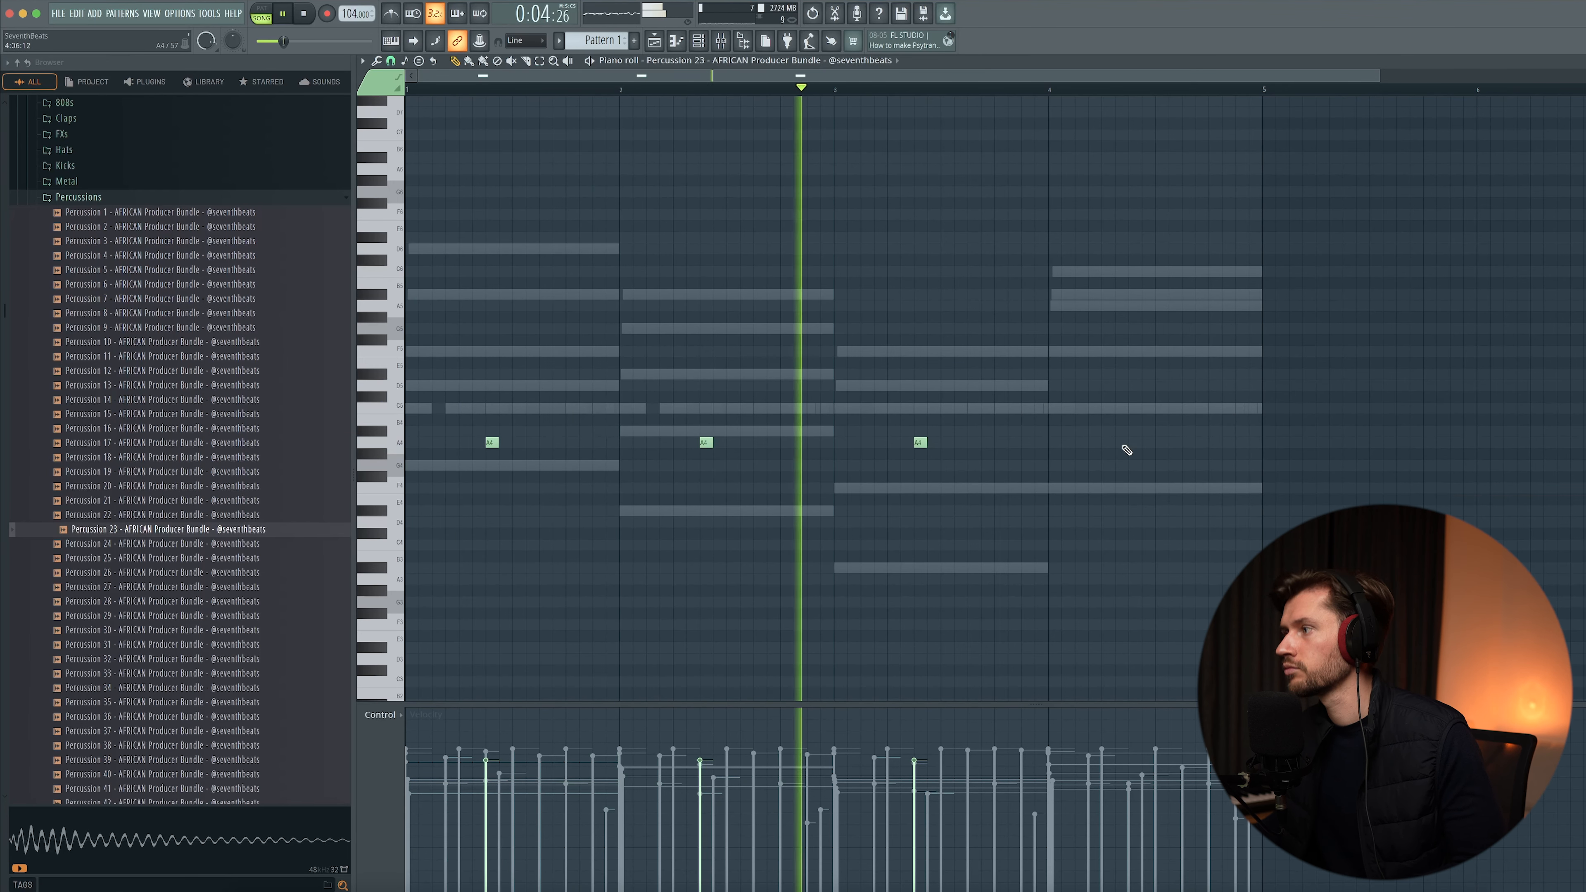
left_click(1137, 444)
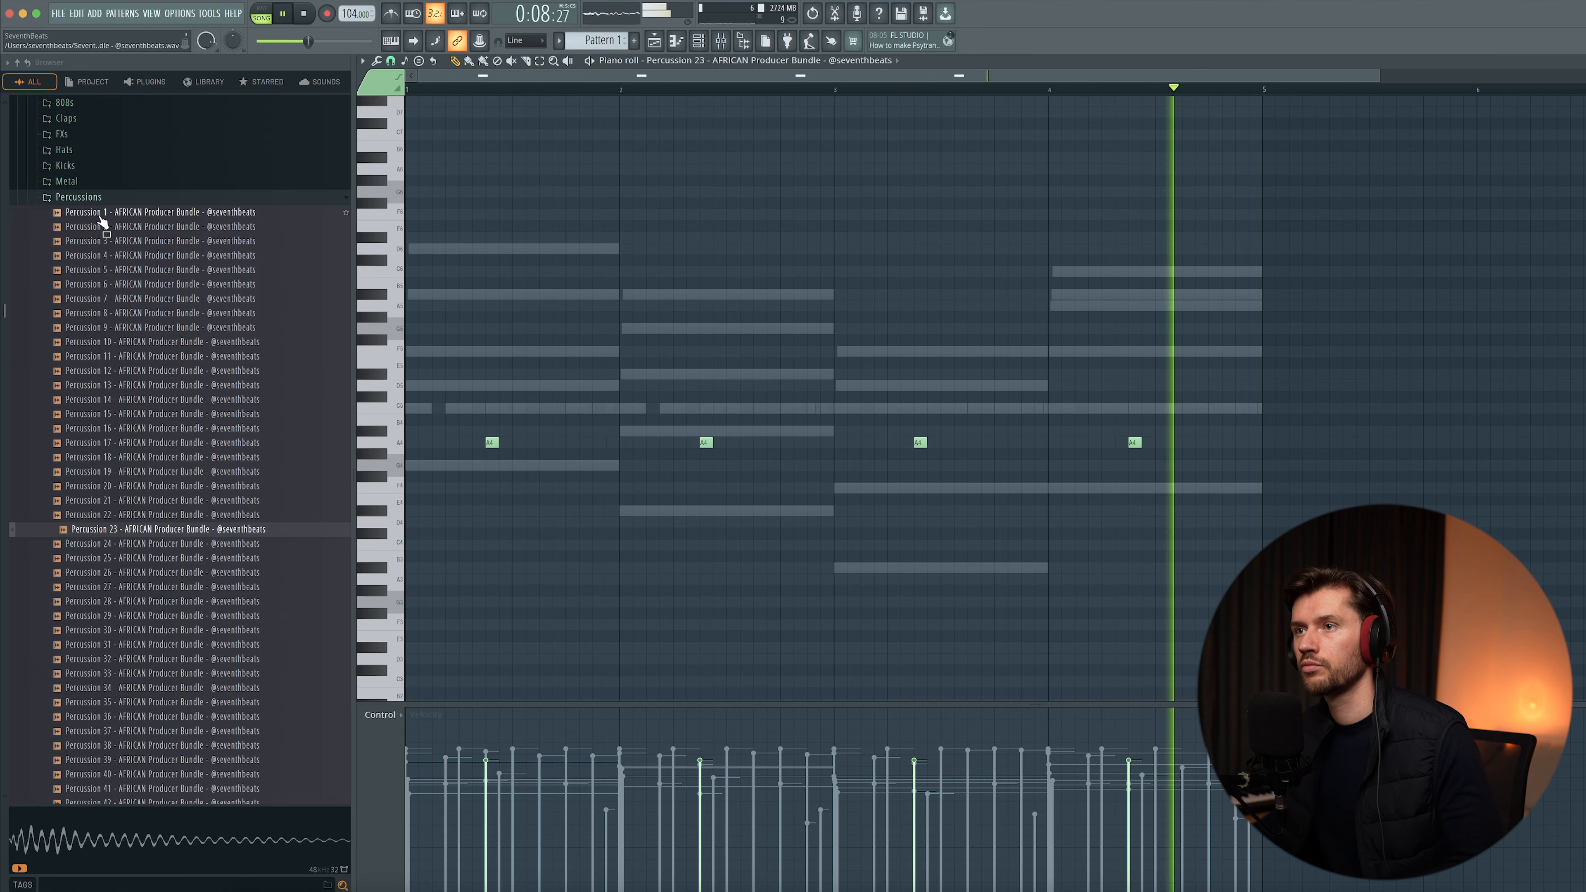
- Add Hat 6 from the Hats folder to the channel rack and program a hi-hat rhythm across four bars
left_click(144, 198)
scroll(80, 390, "up", 4)
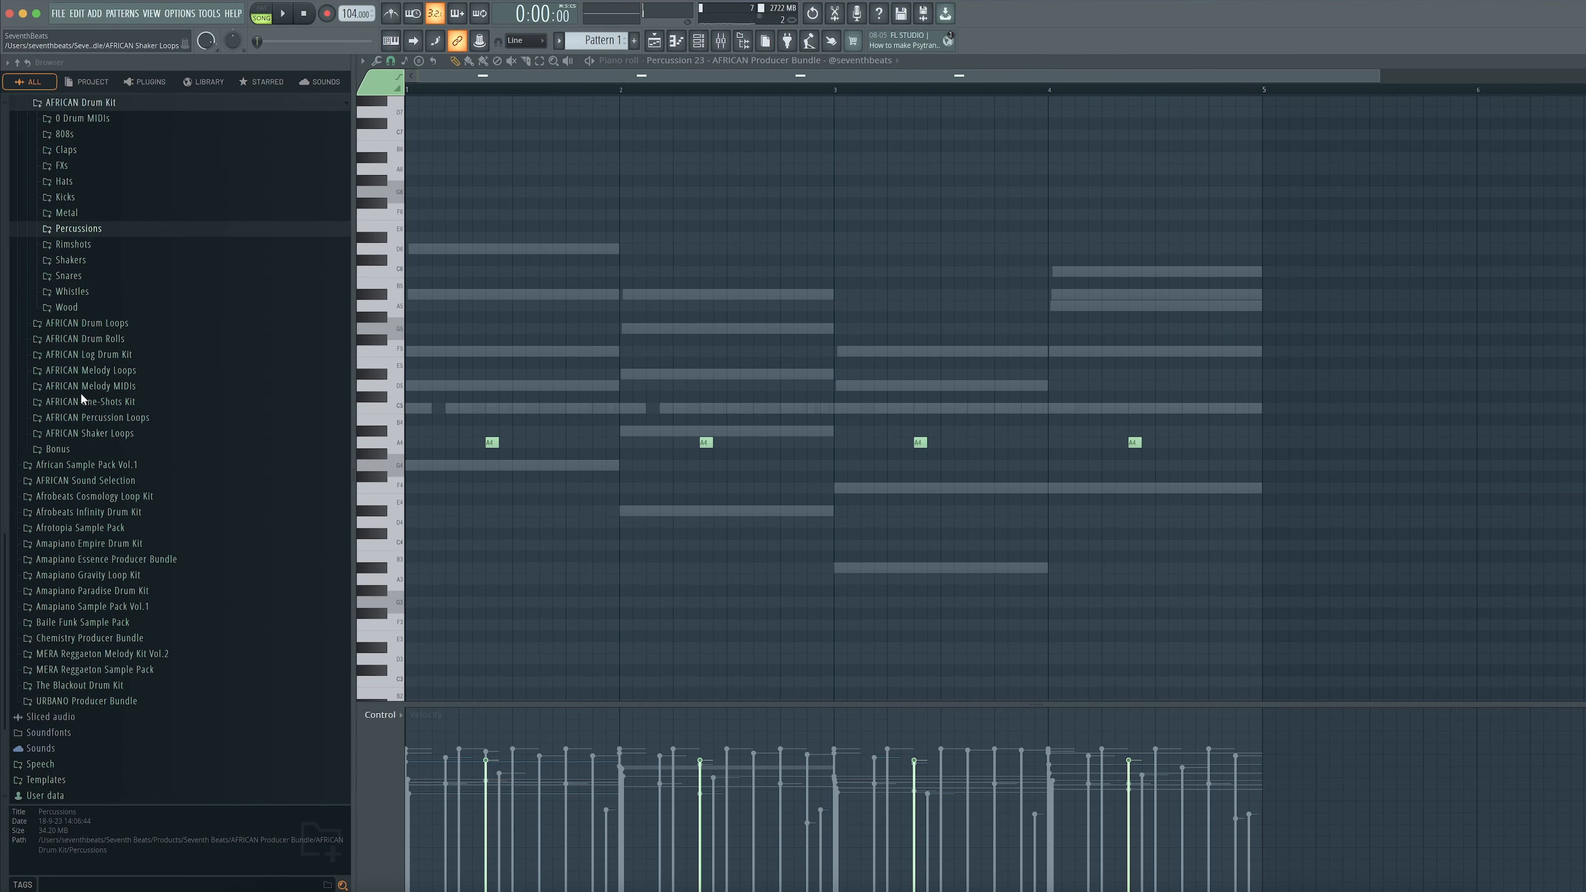
left_click(75, 295)
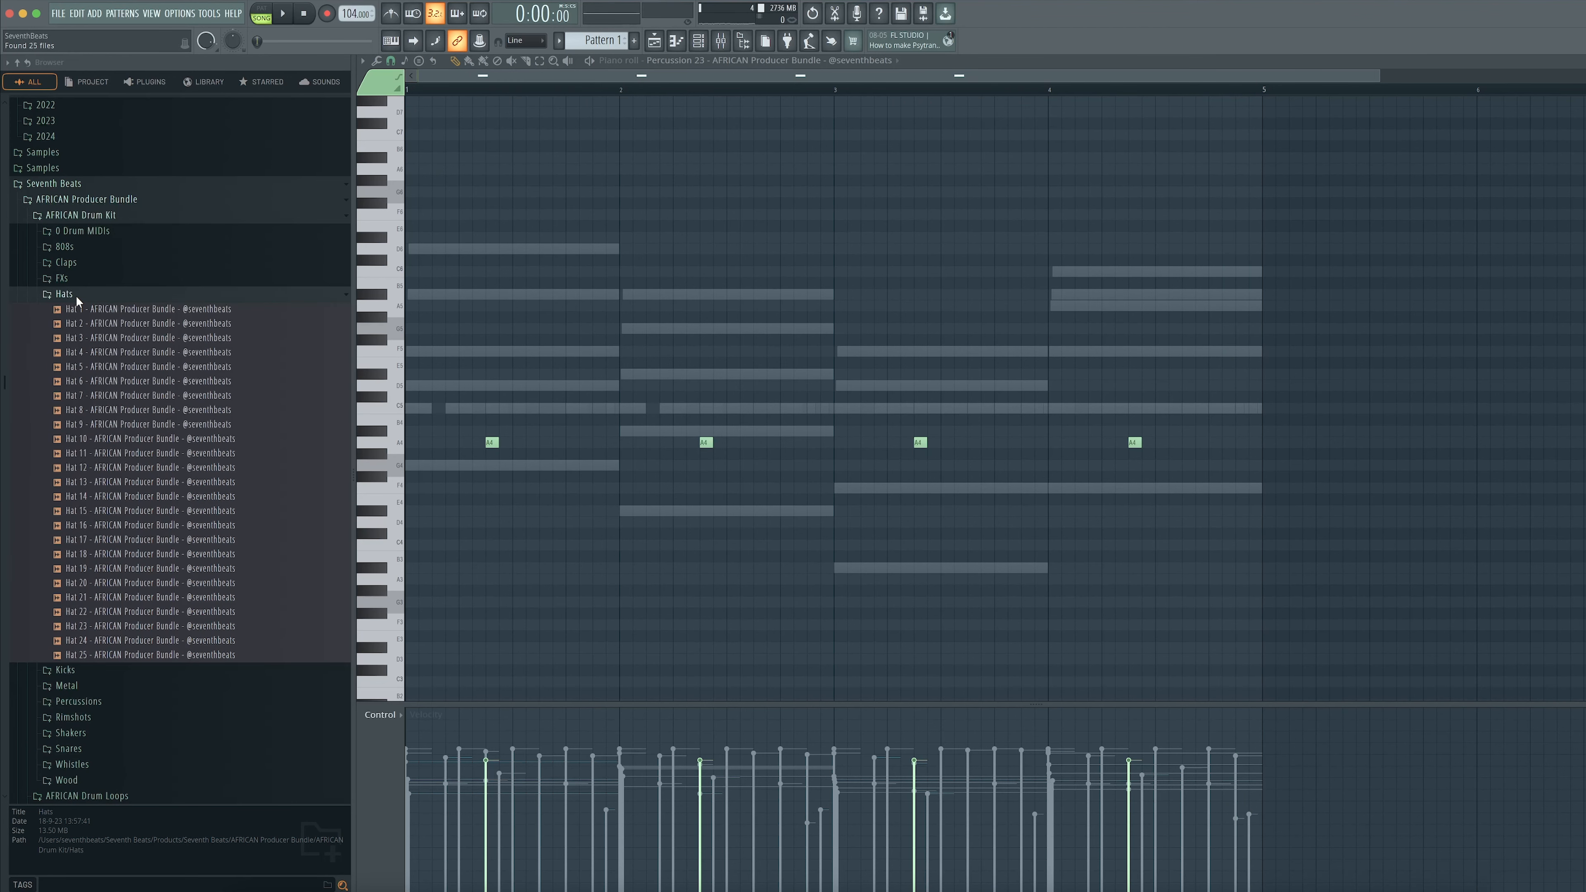
left_click(115, 382)
key("F6")
left_click_drag(530, 470, 531, 471)
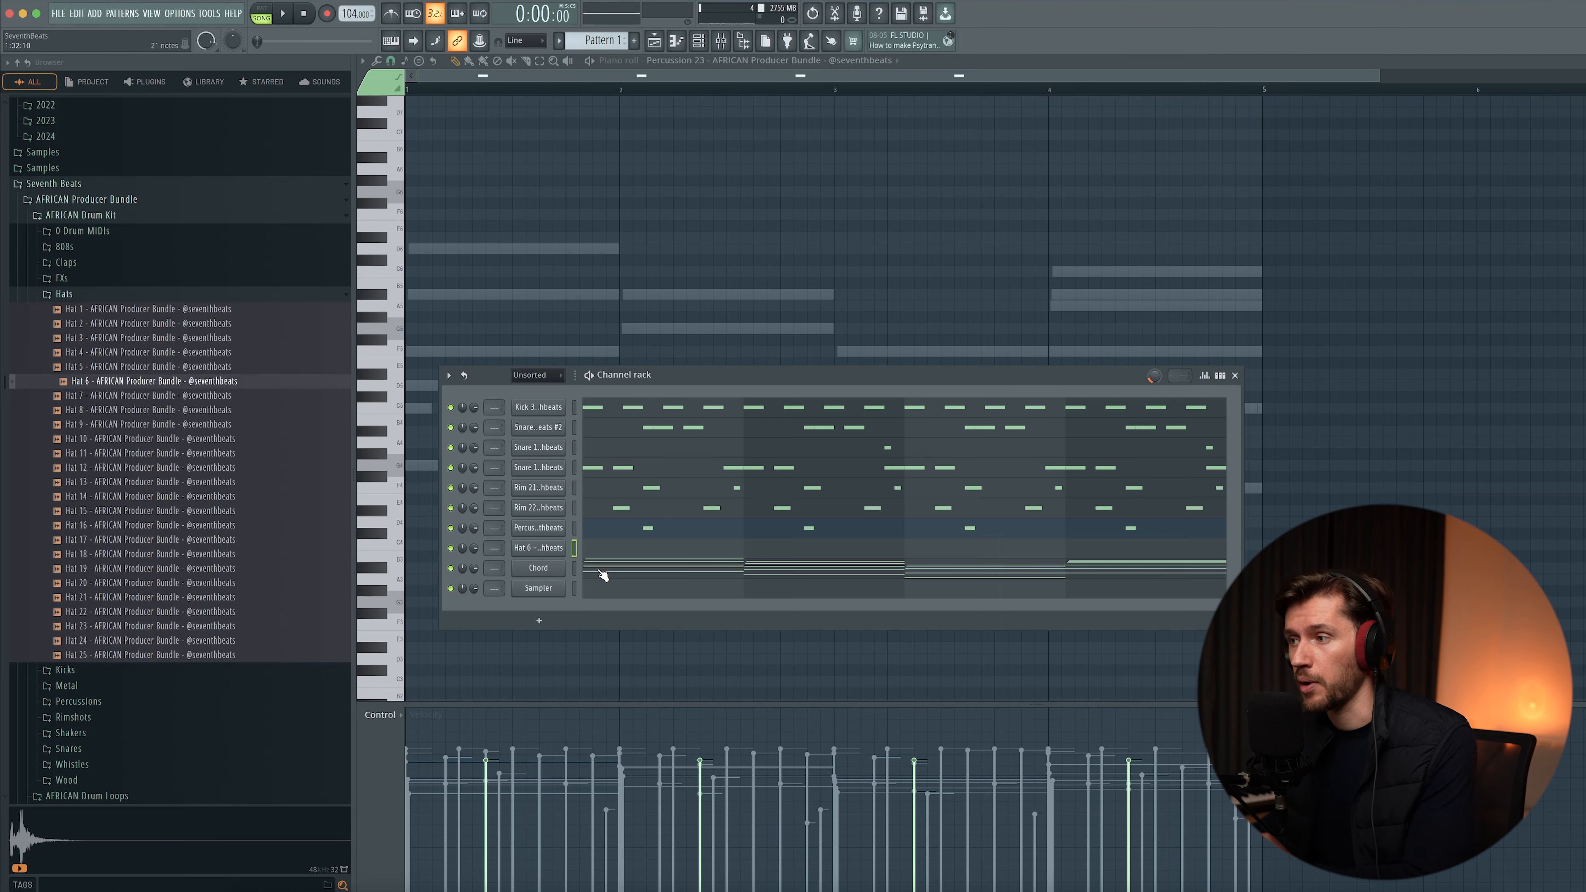
key("space")
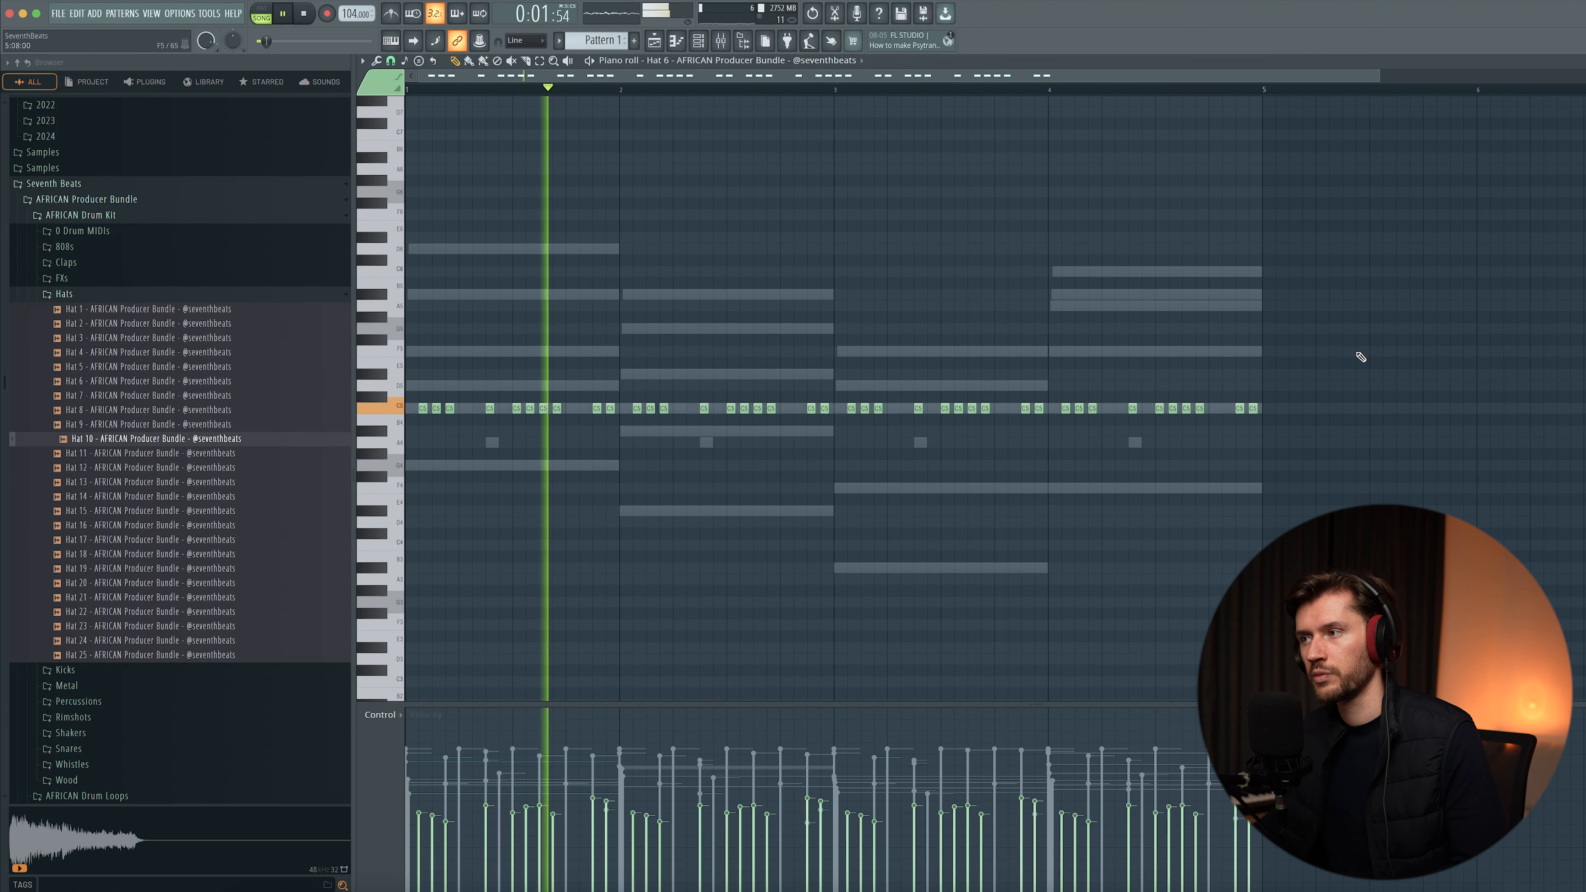
key("ctrl+a")
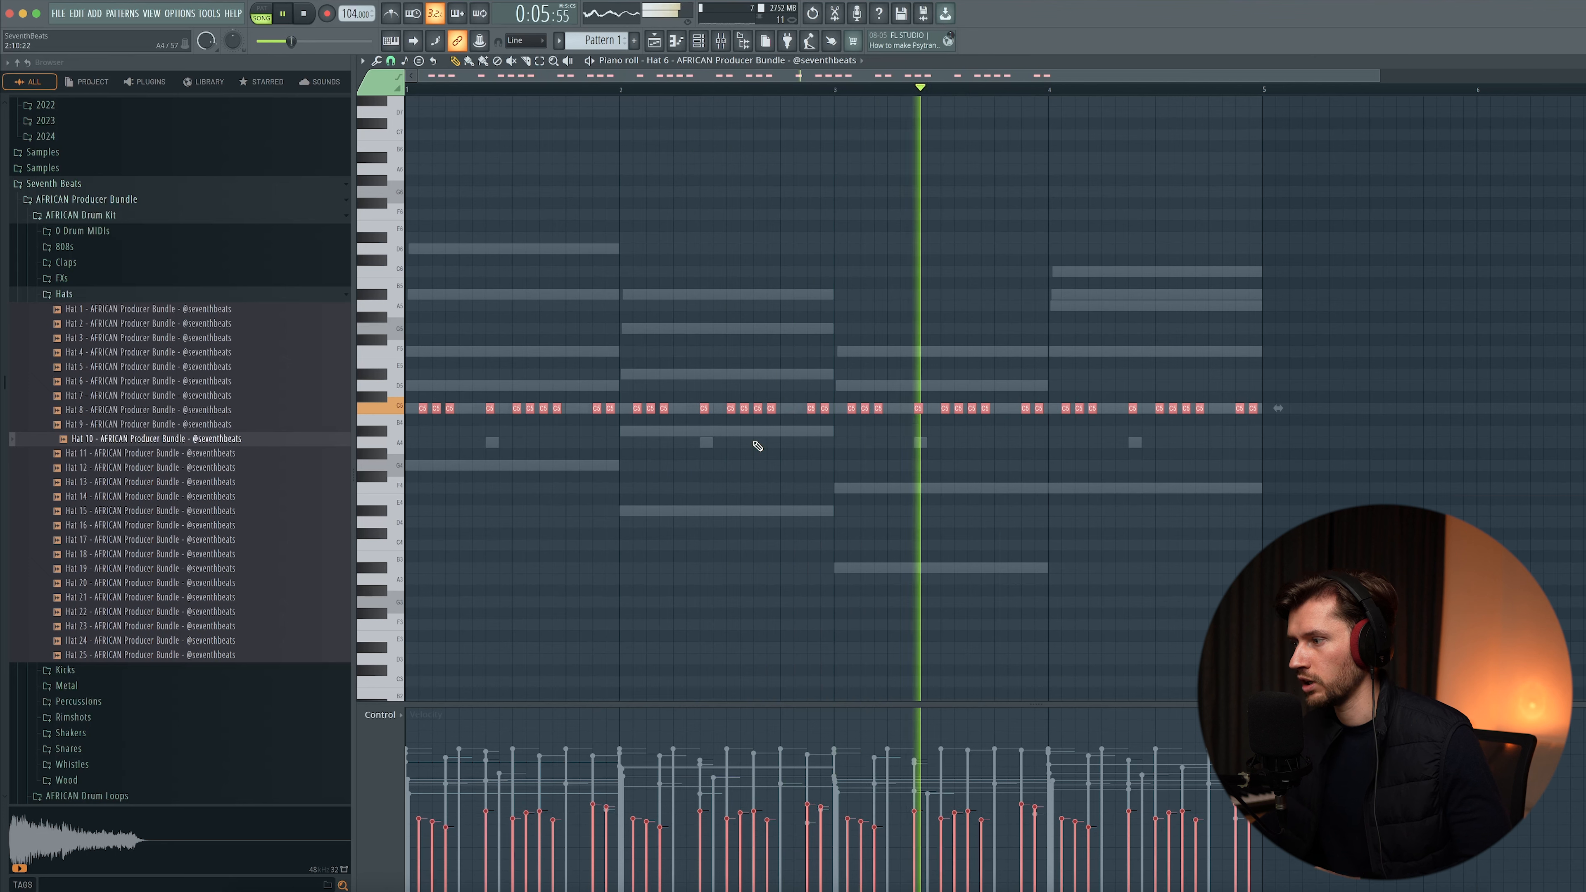
right_click(1454, 394)
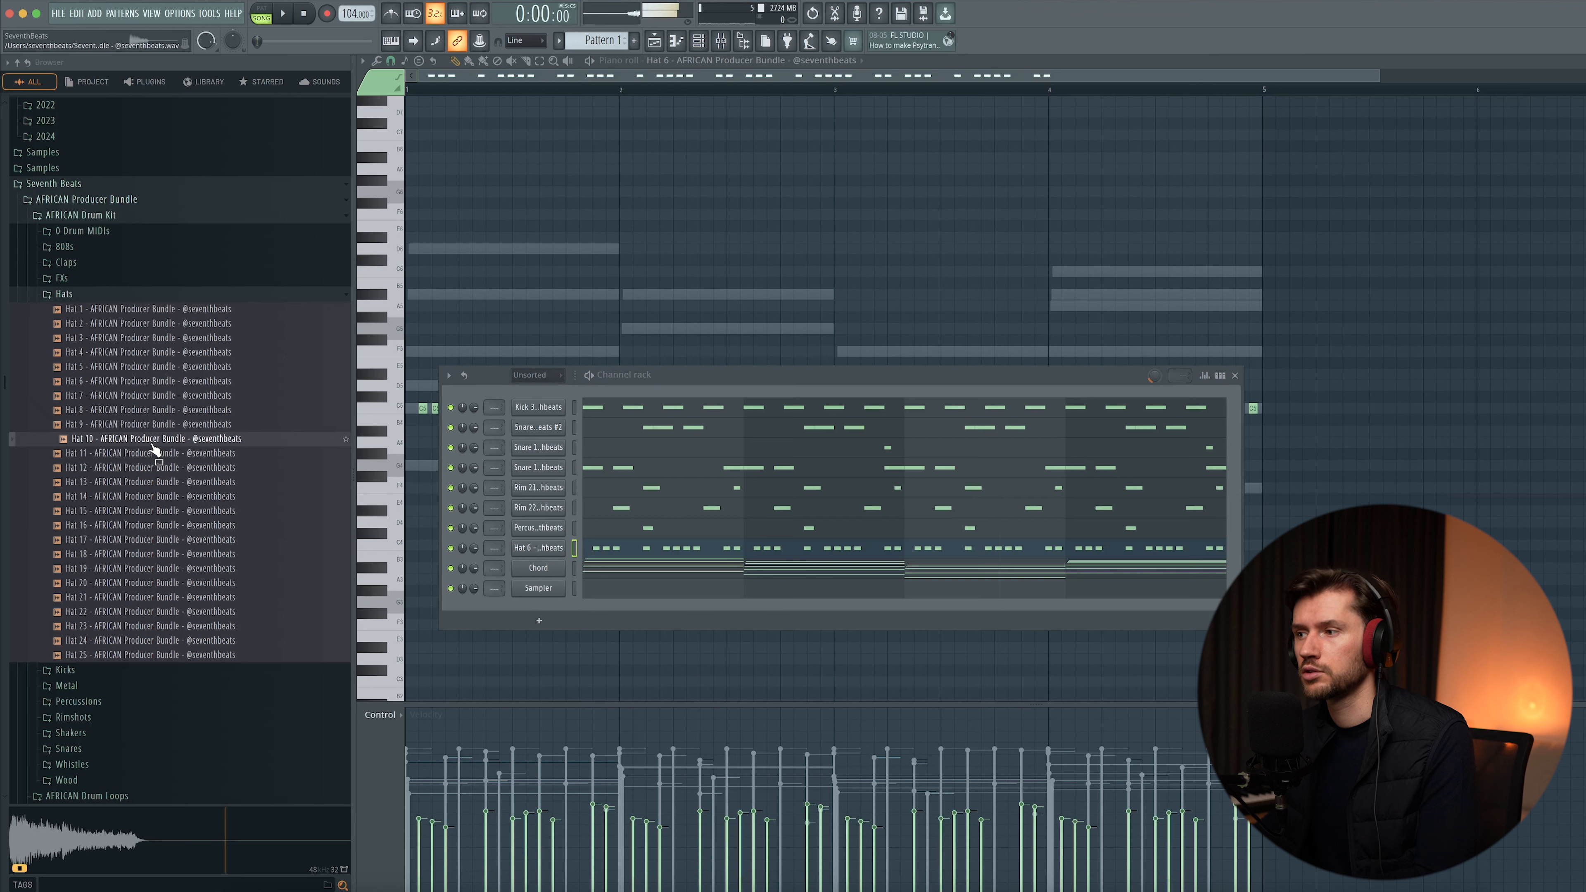
- Add Hat 10 as another hat channel and place two hits in its piano roll, in bars 2 and 4
left_click_drag(555, 563, 555, 566)
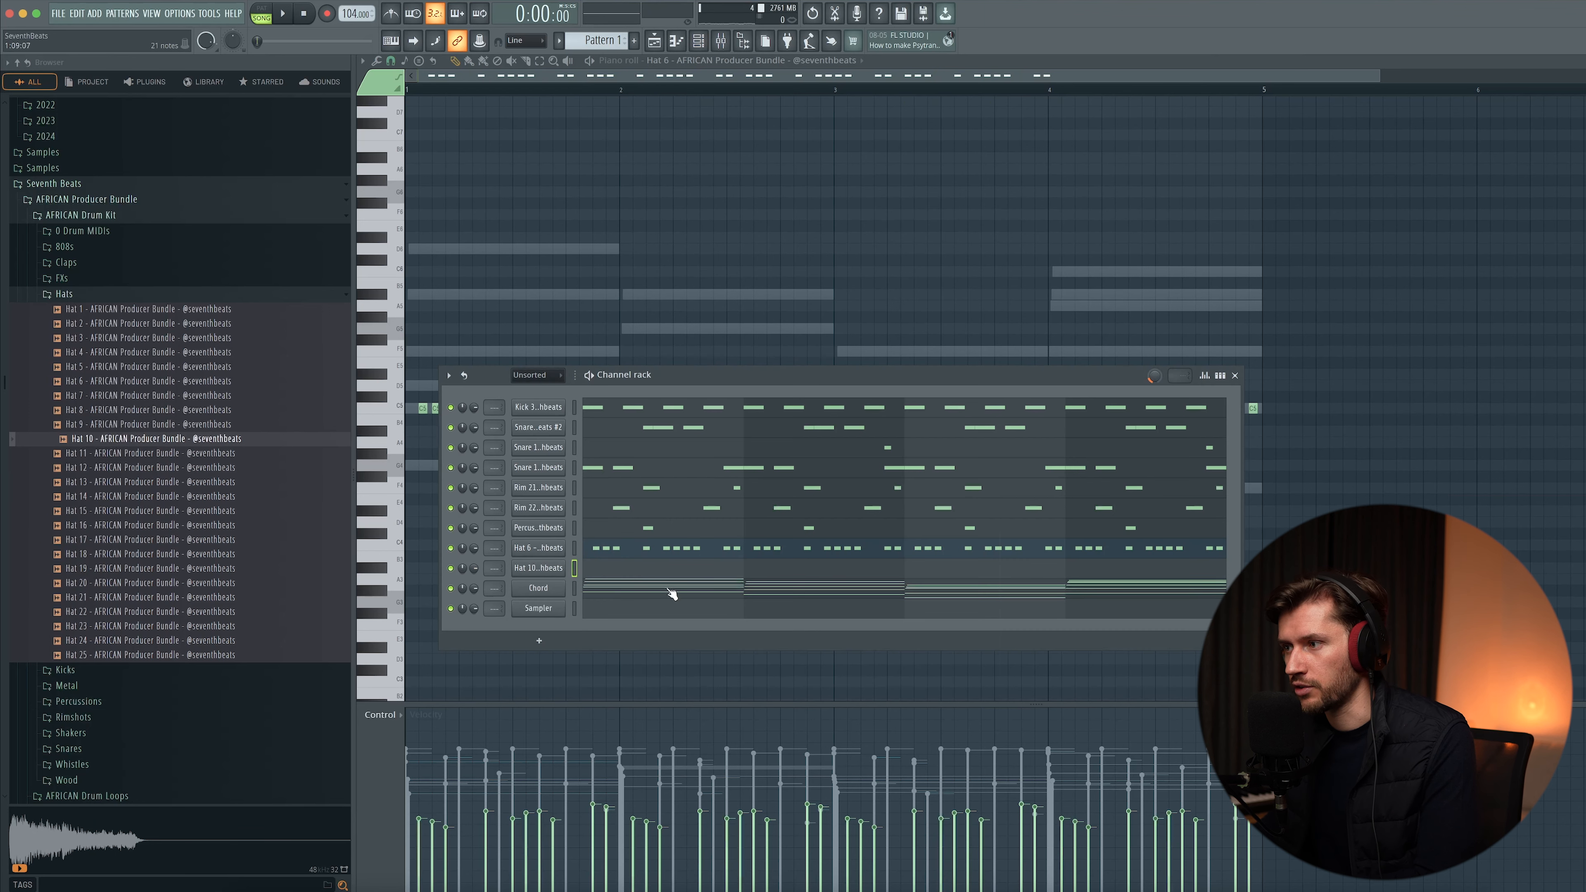
left_click(643, 570)
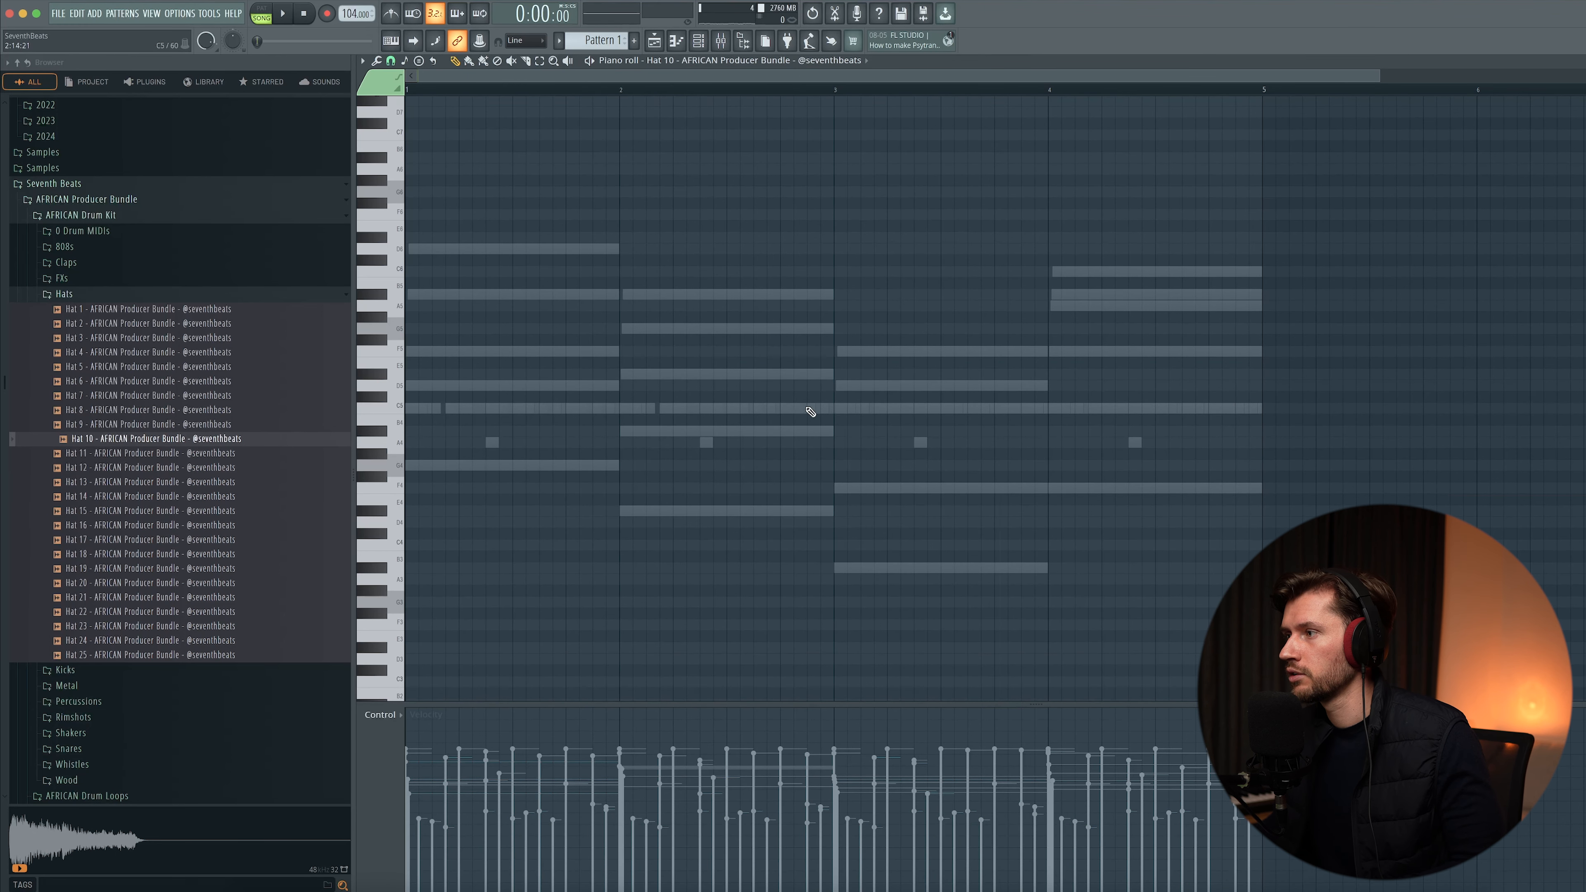
key("space")
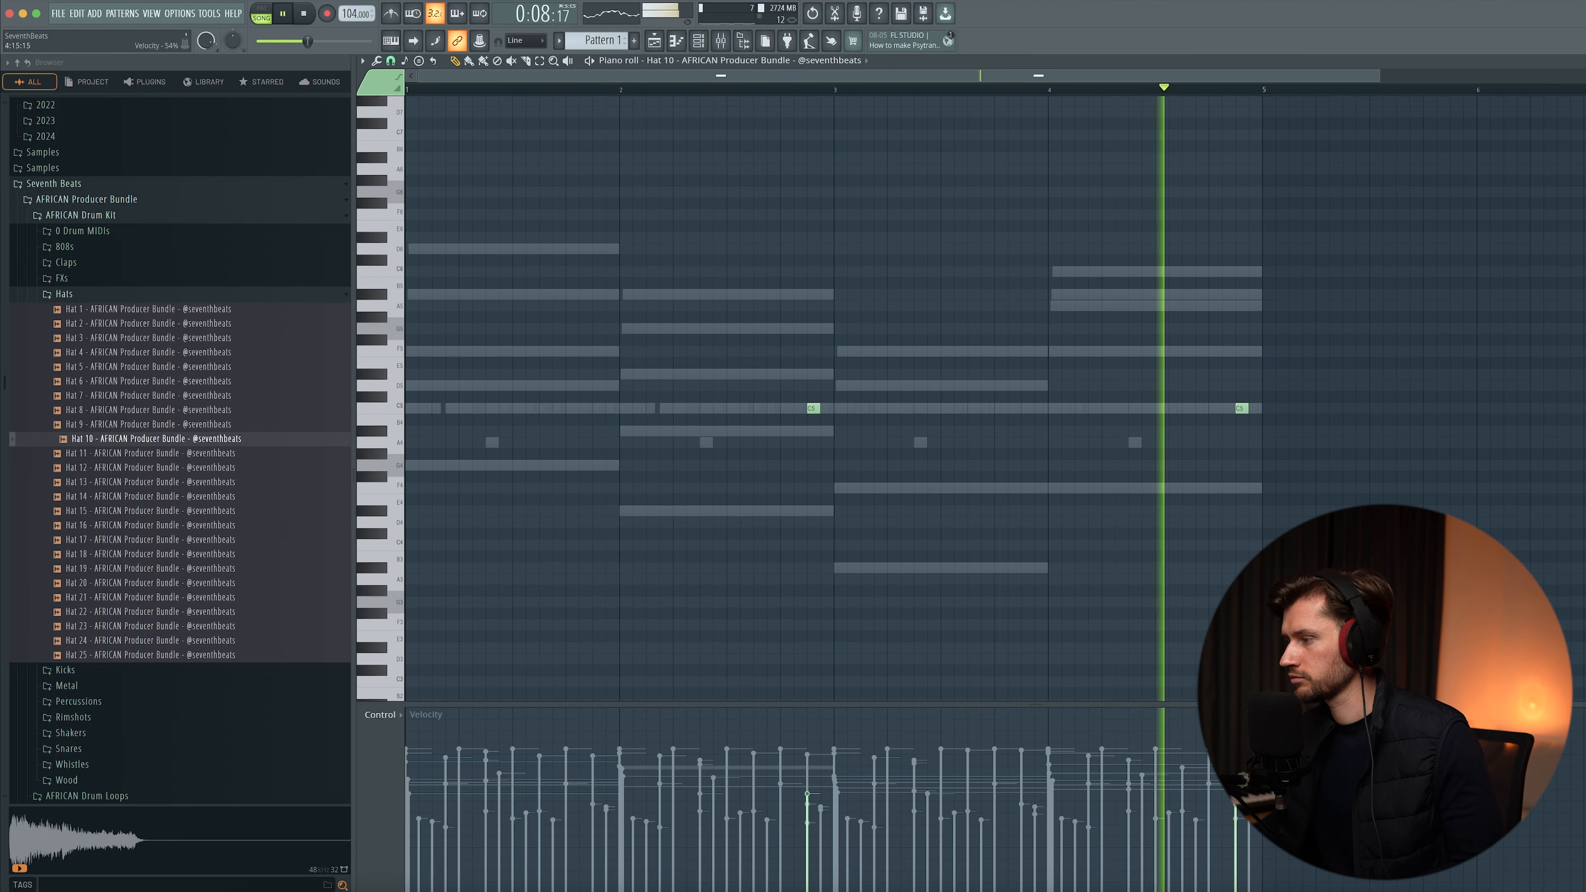
left_click(701, 41)
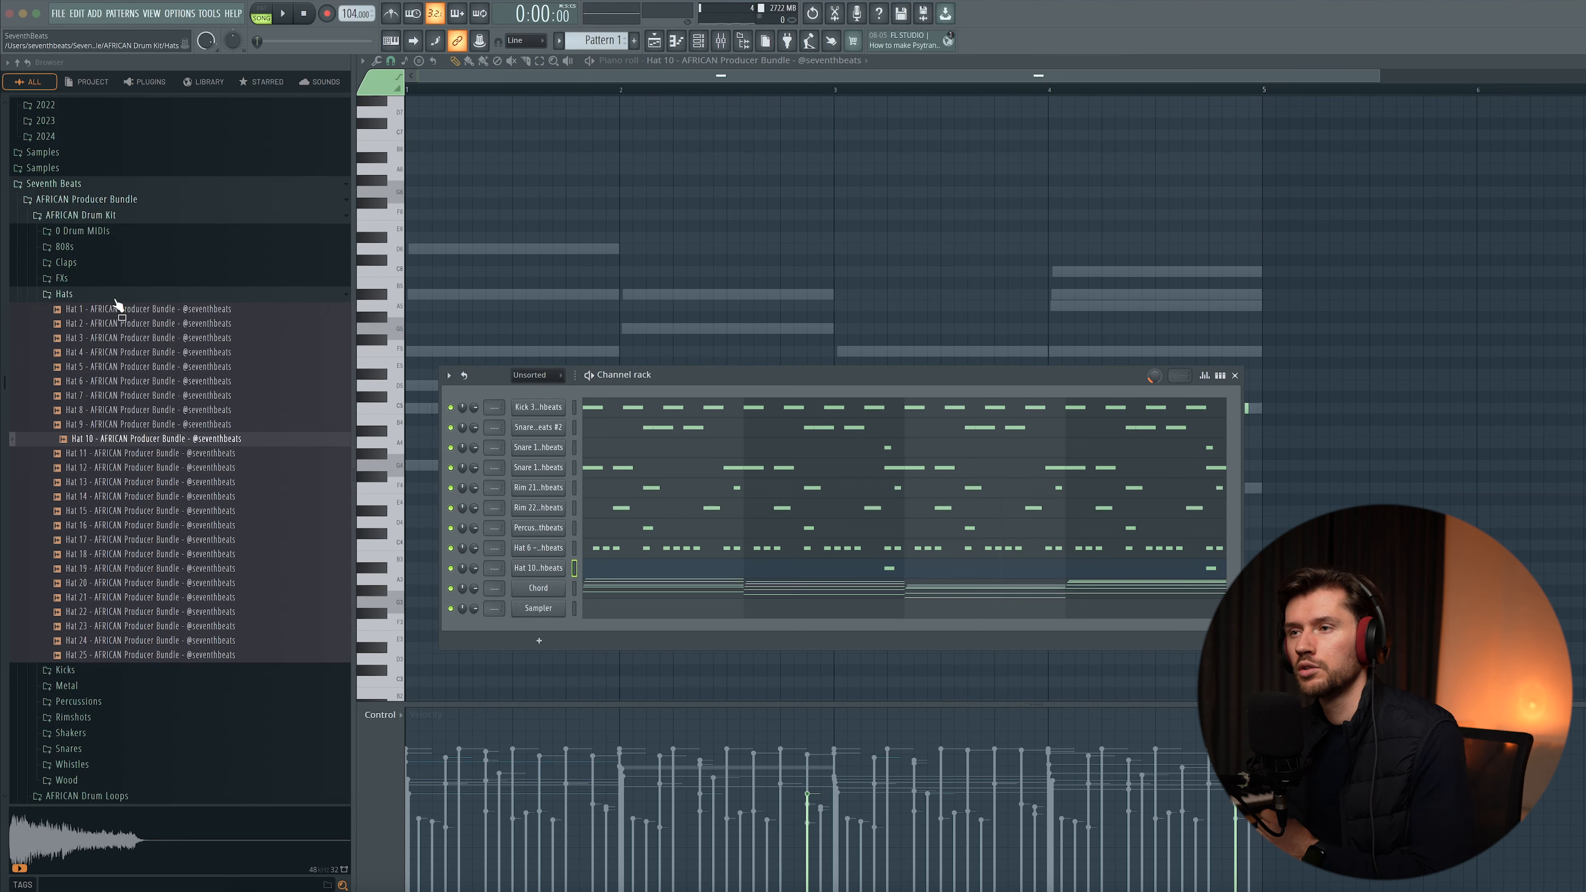
- Add Clap 9 from the Claps folder to the channel rack
left_click(71, 295)
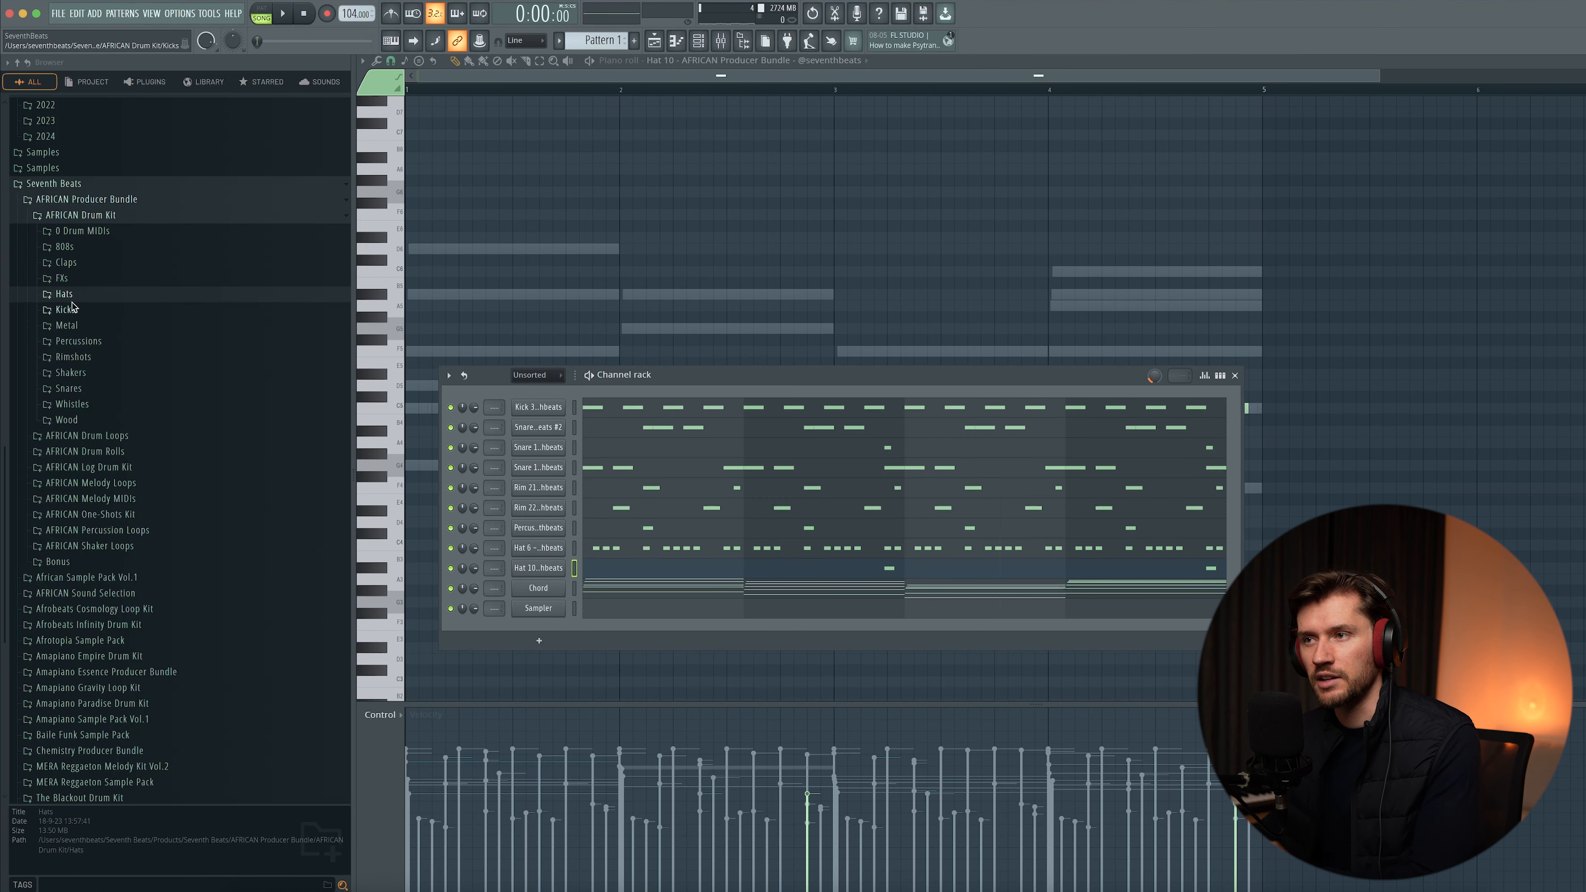
left_click(65, 263)
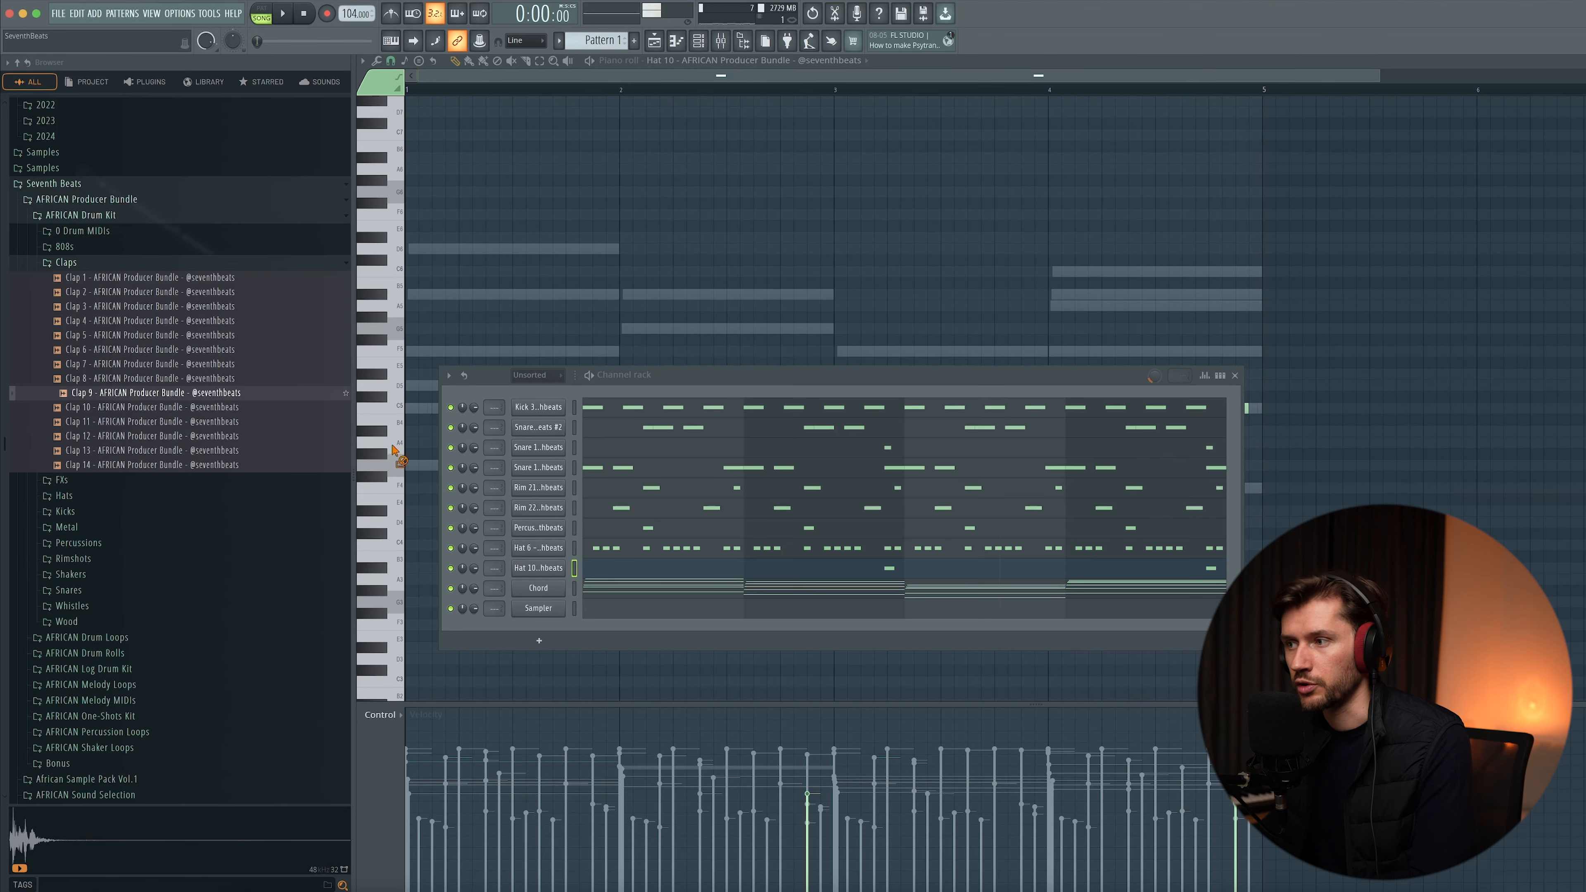
left_click_drag(568, 575, 547, 581)
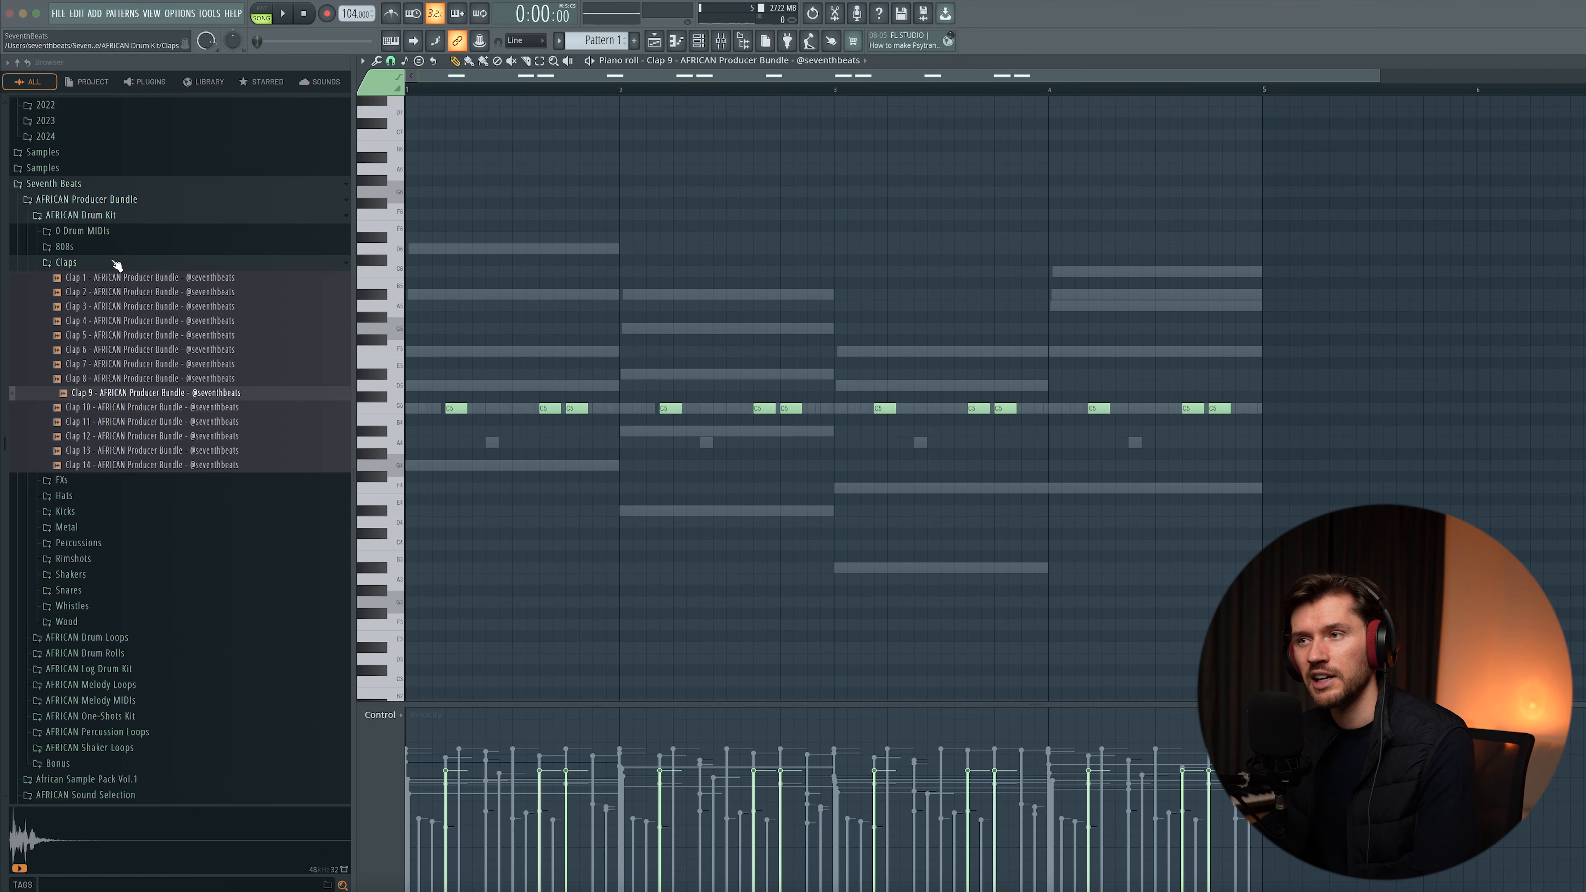
- Browse the Afrobeats Infinity Drum Kit Congas folder, preview samples, and add Conga 36 to the channel rack
left_click(97, 249)
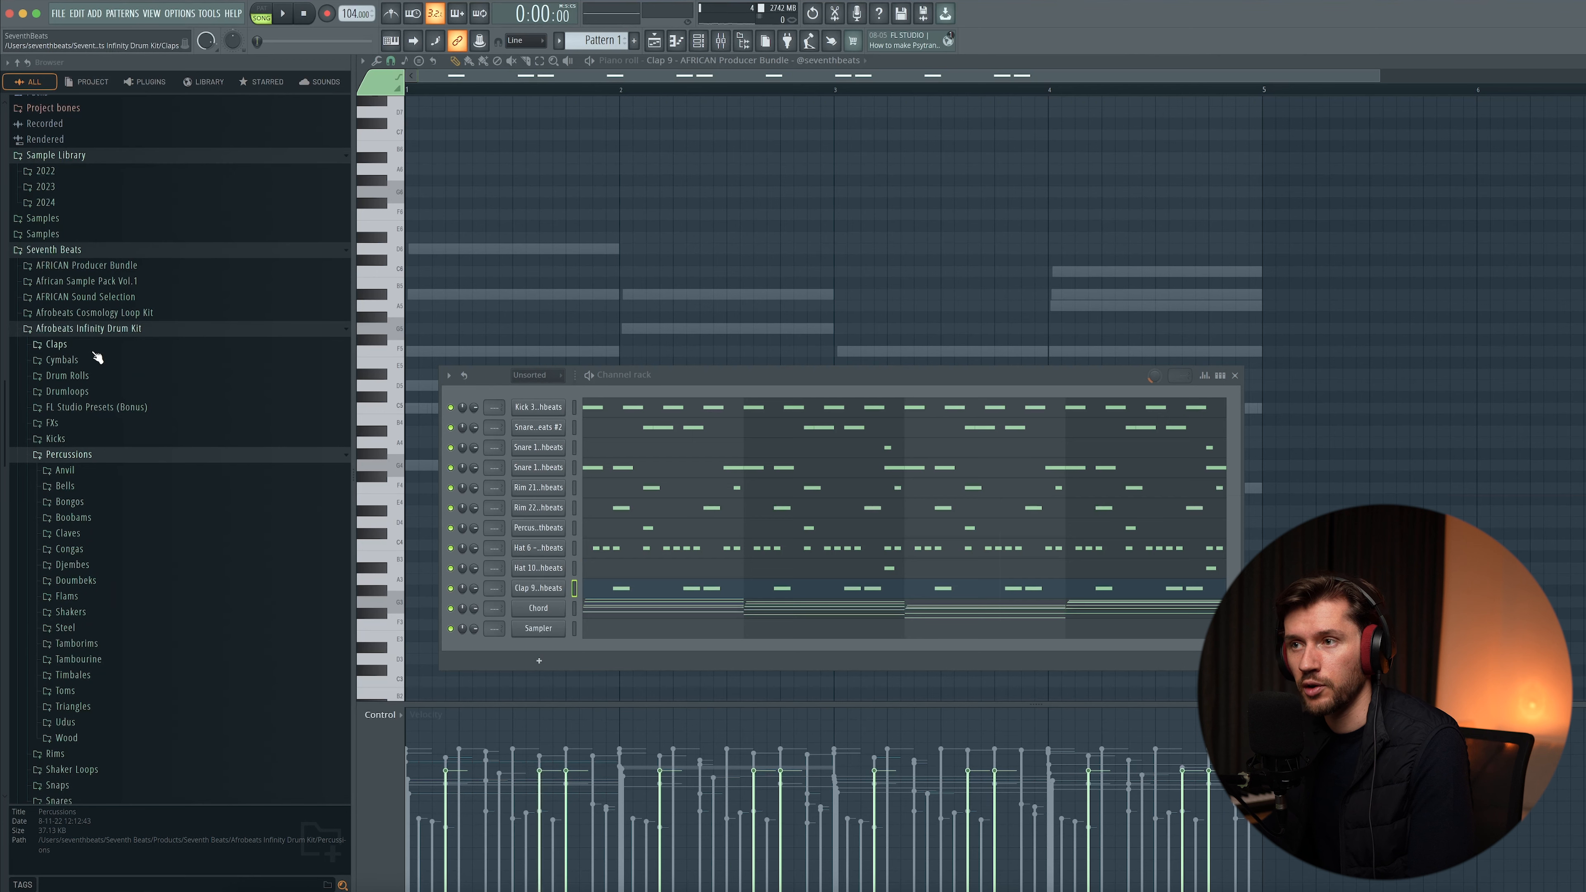
left_click(81, 550)
left_click(159, 373)
left_click(166, 476)
left_click(165, 545)
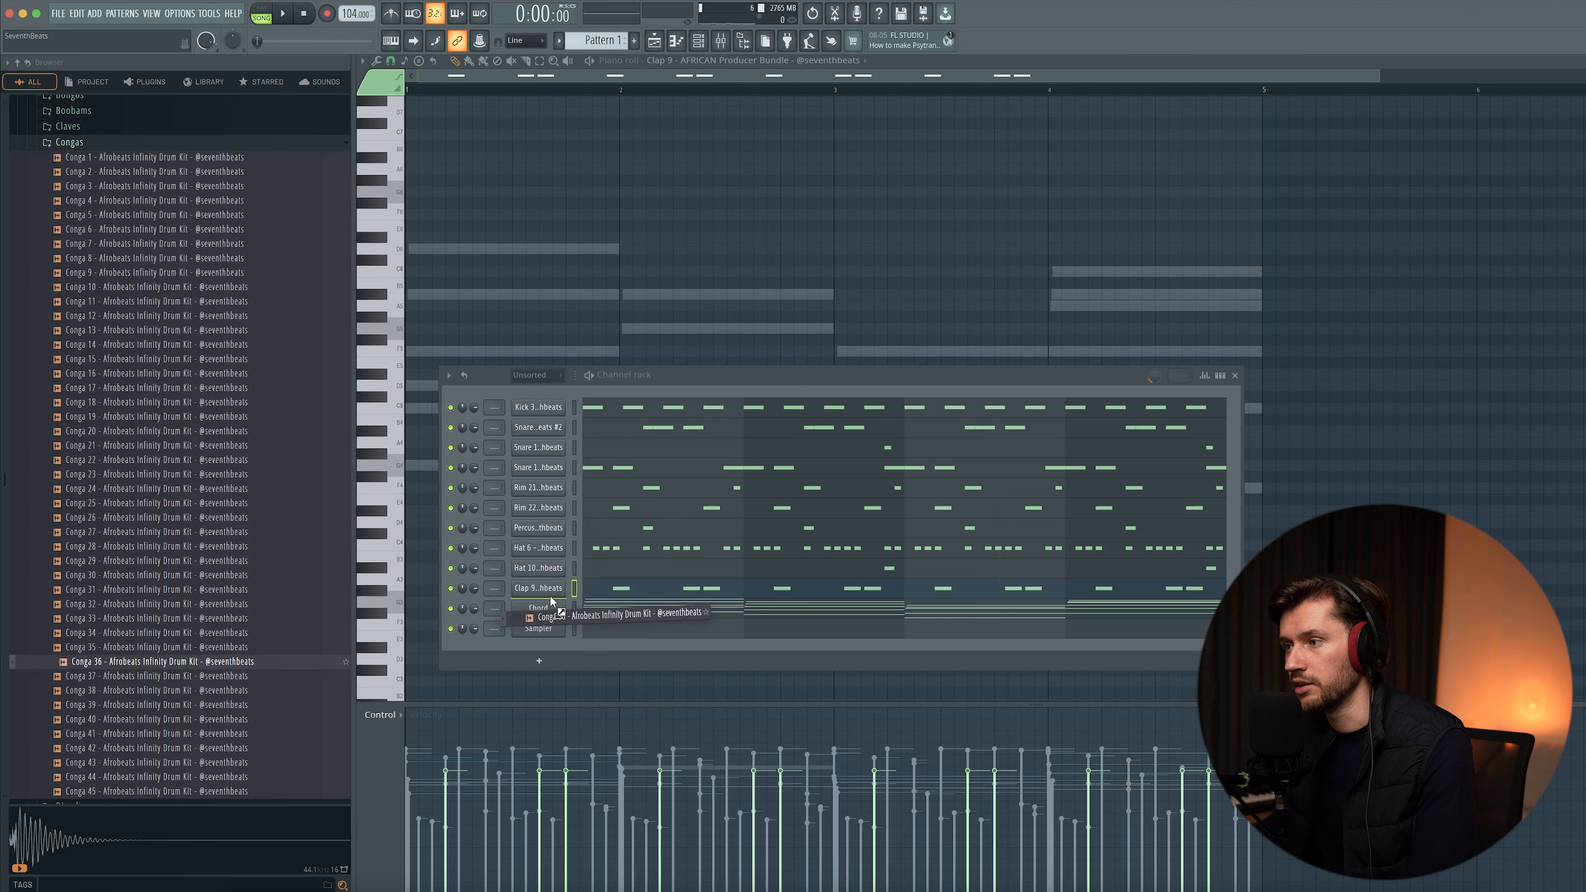
left_click_drag(551, 599, 552, 600)
- Open Conga 36's piano roll and place conga hits near the ends of bars 2 and 4
left_click(613, 610)
key("space")
left_click(810, 410)
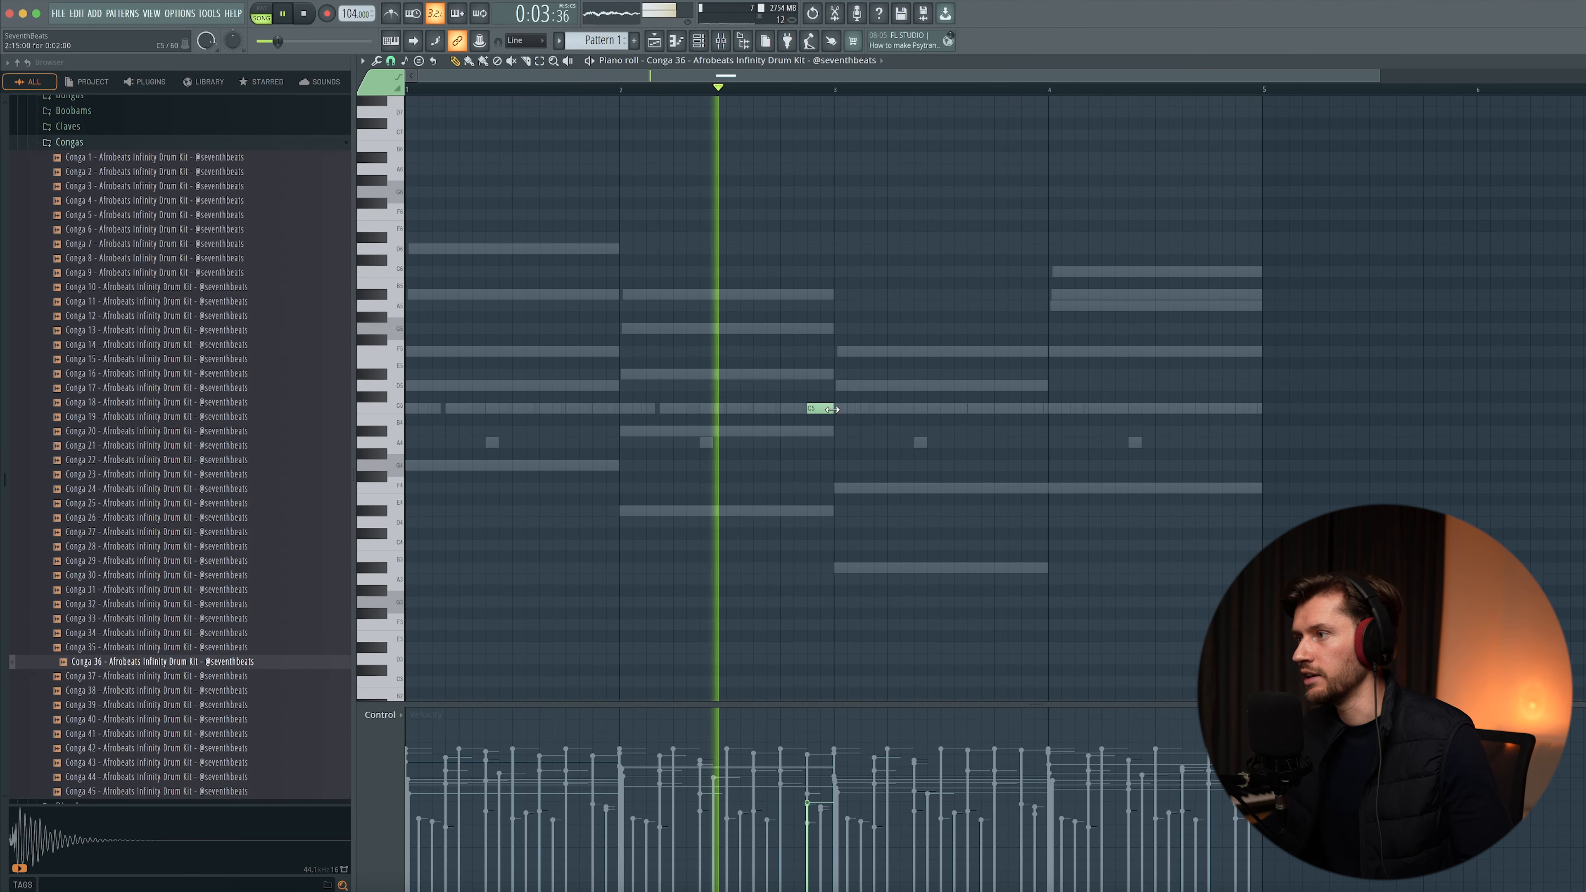
left_click(1245, 409)
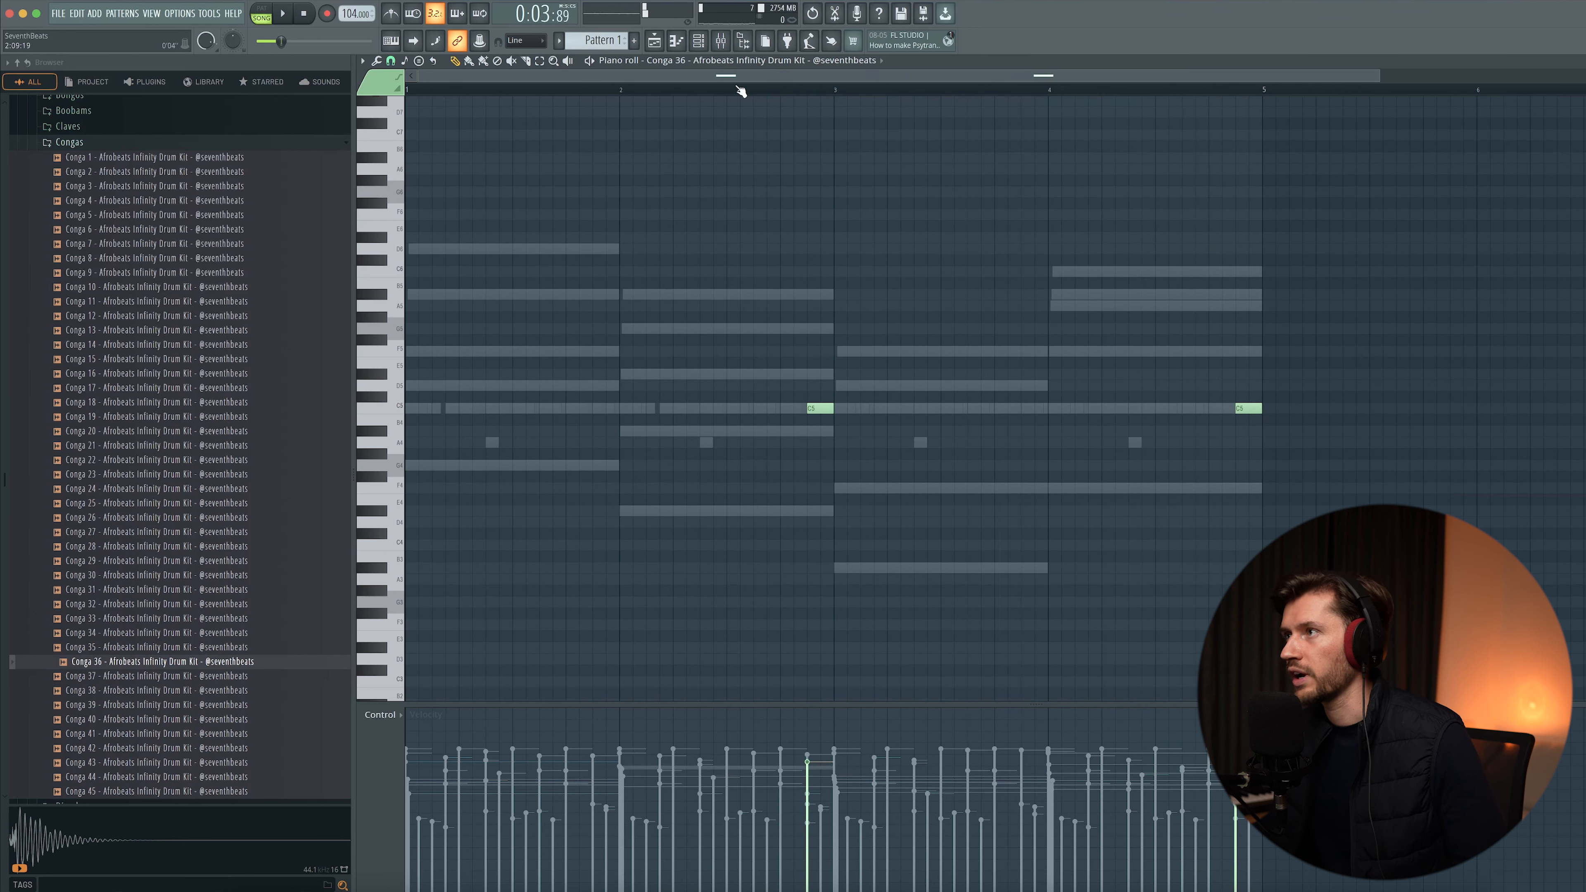
- Route the selected drum channels to consecutive mixer tracks starting from Insert 1
key("F6")
left_click(95, 144)
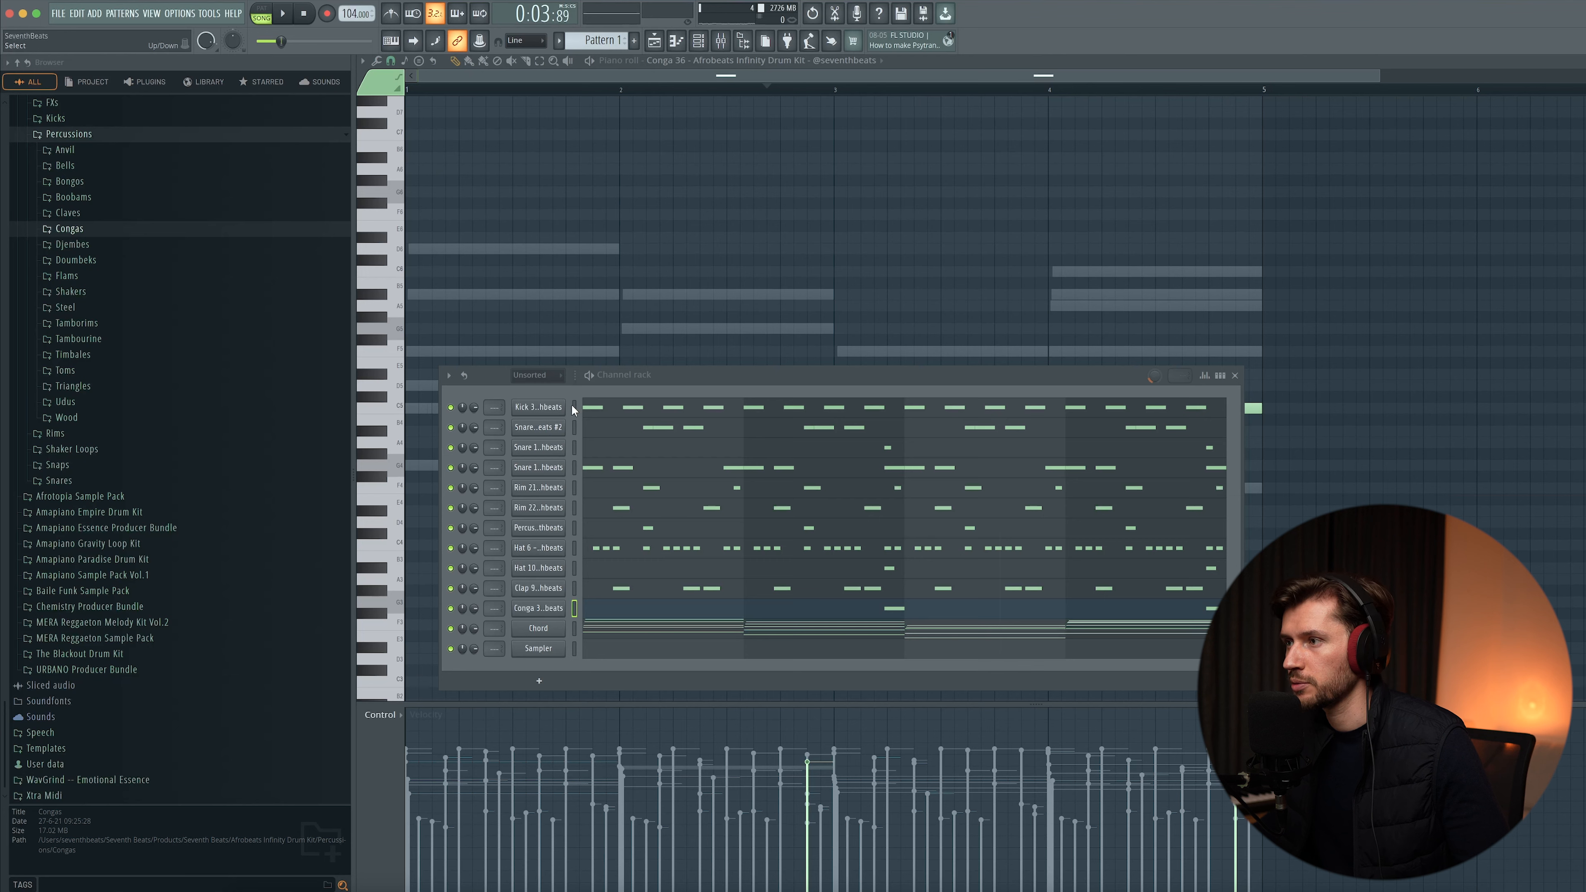
left_click(721, 41)
right_click(409, 196)
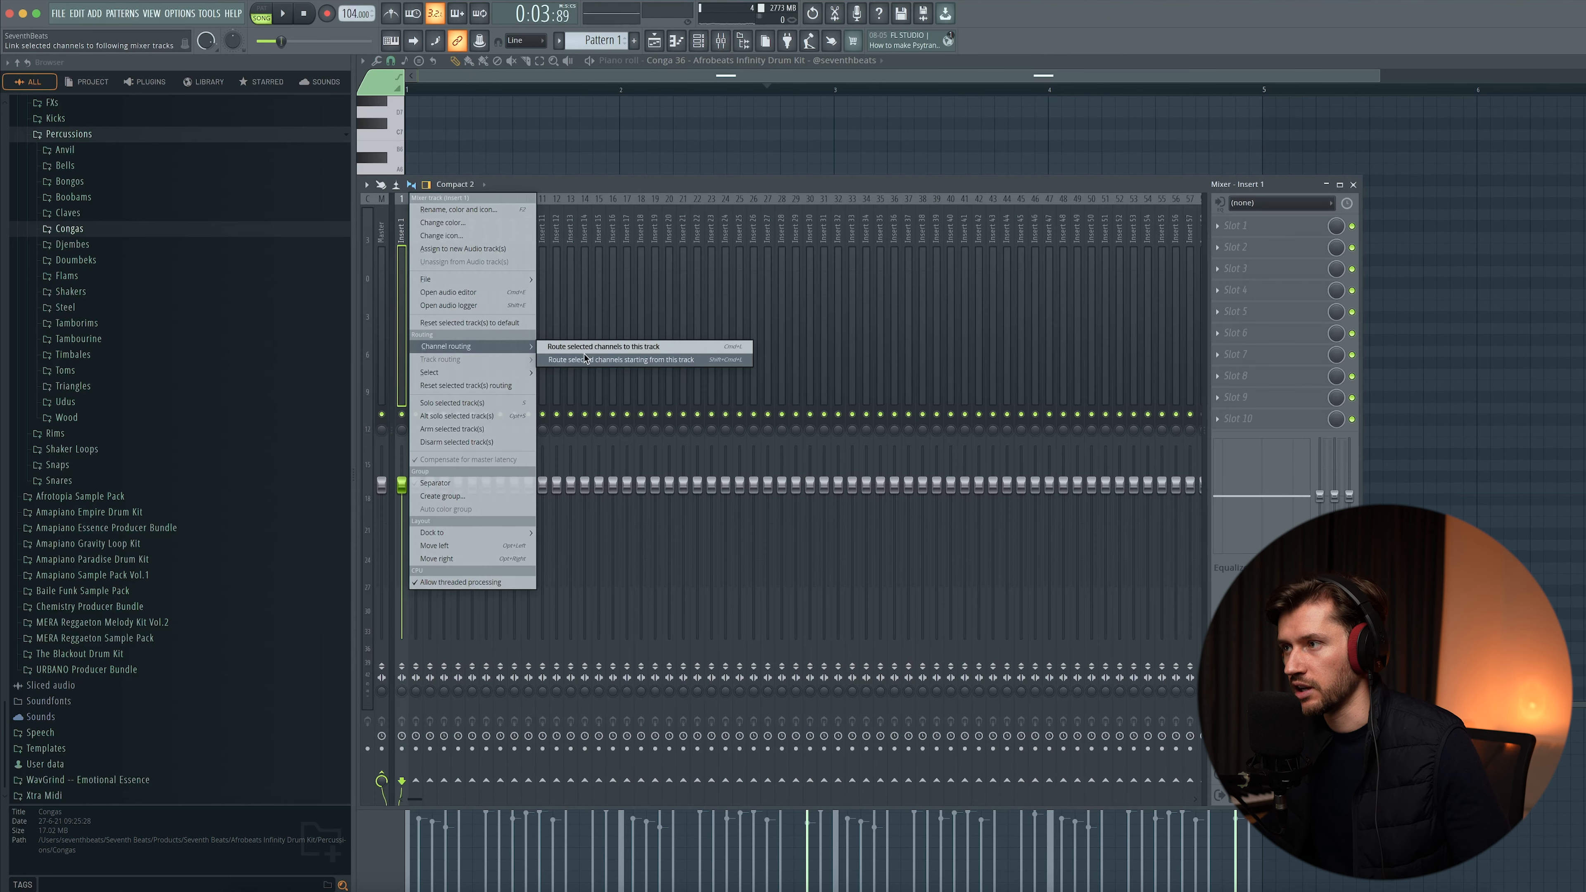
left_click(586, 359)
key("F9")
key("F6")
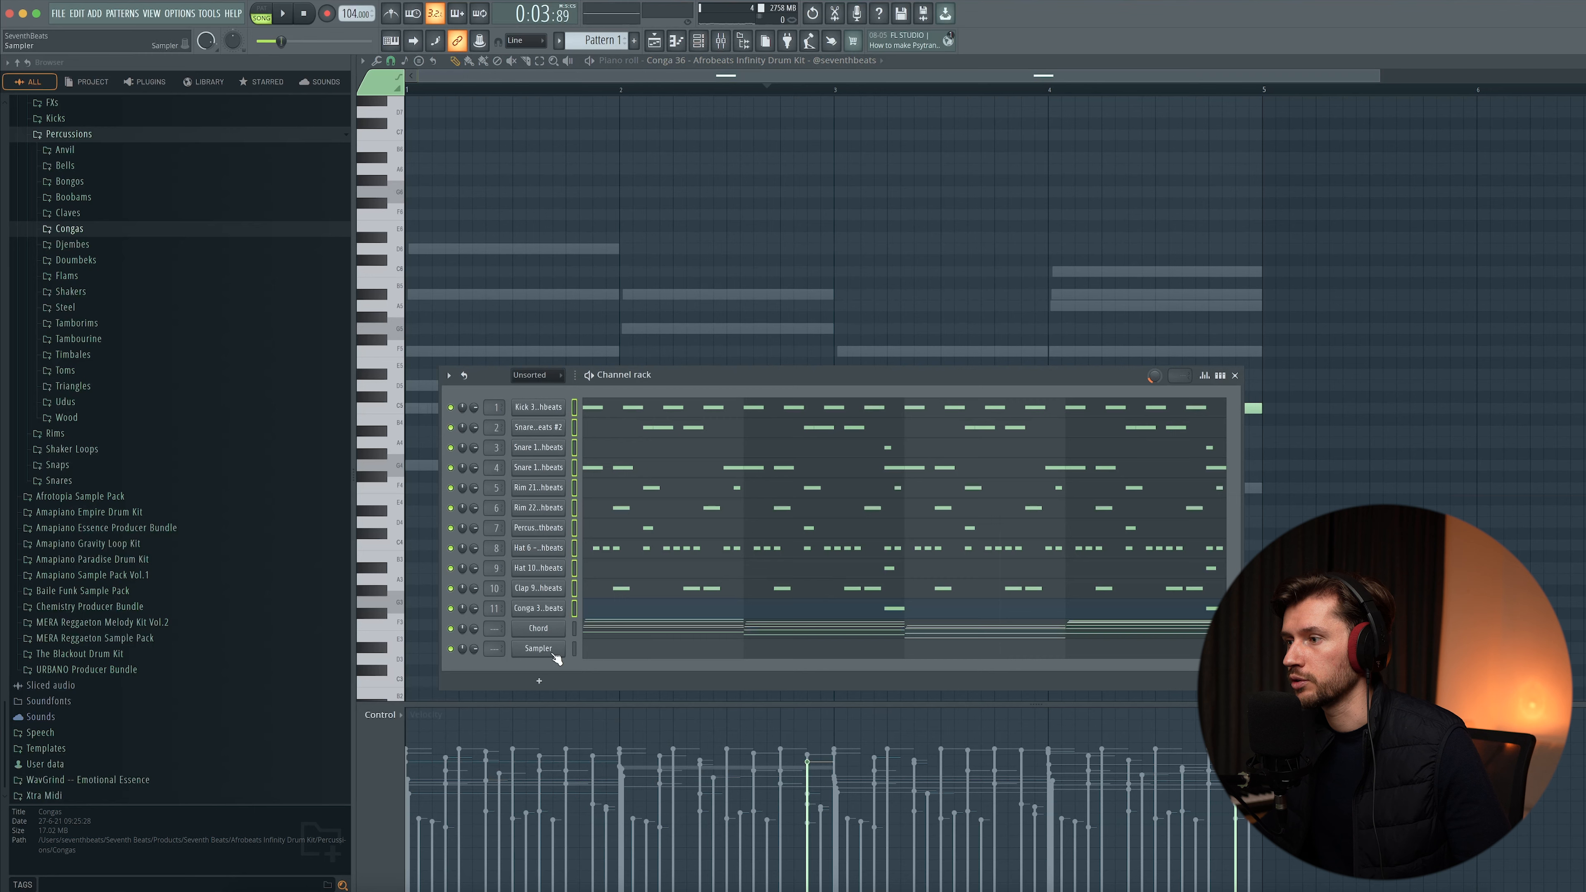
- Replace the Sampler channel with Kontakt 7 loaded with the Scarbee Jay-Bass instrument
right_click(554, 656)
mouse_move(604, 764)
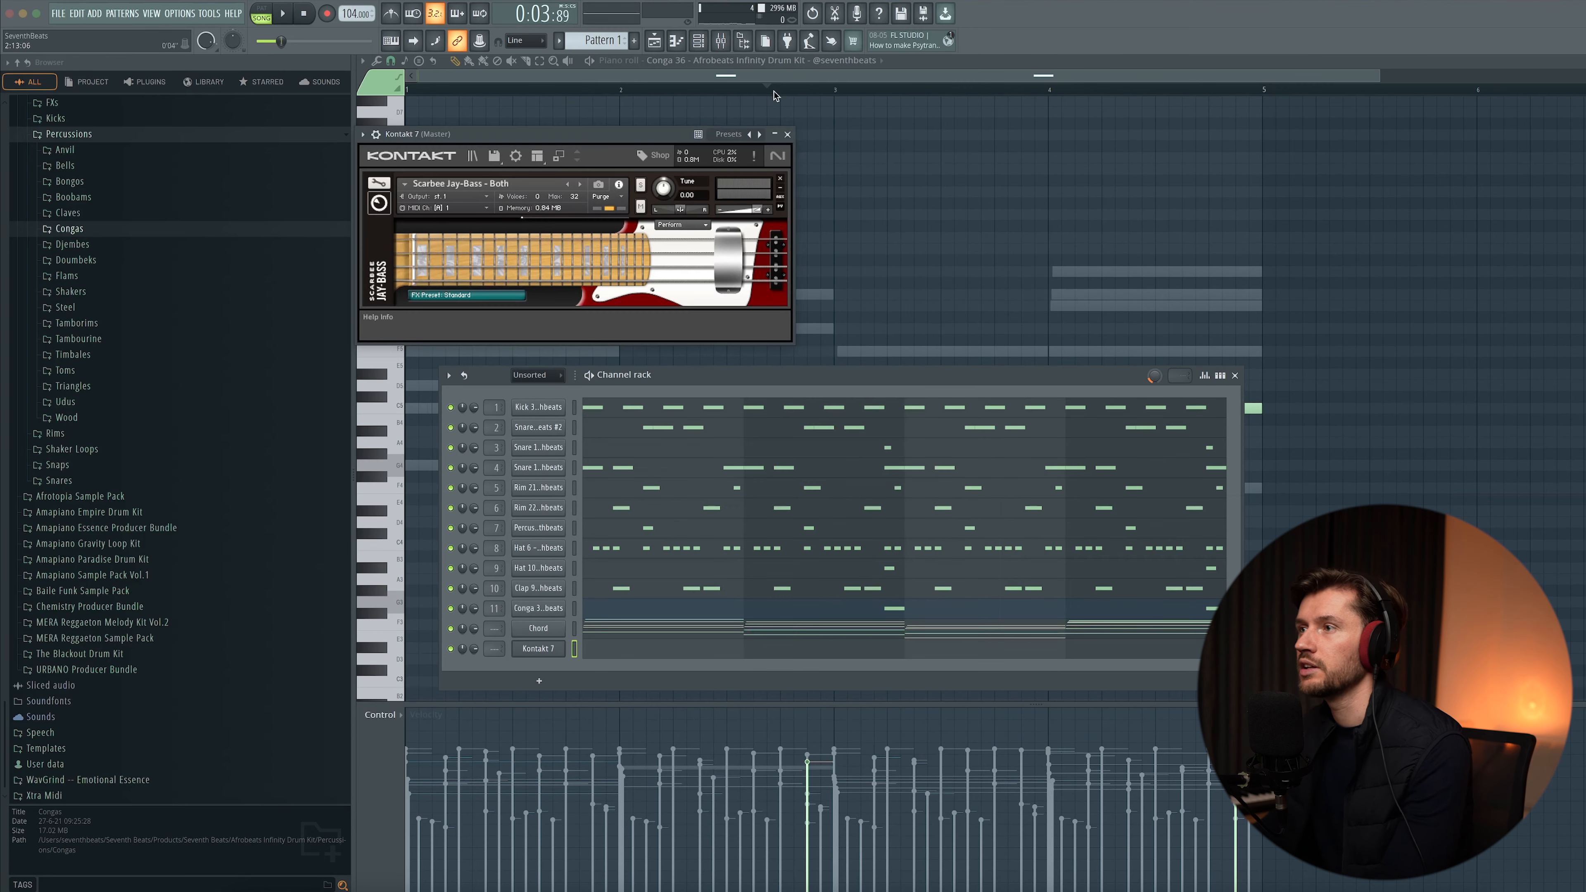
left_click_drag(501, 135, 623, 226)
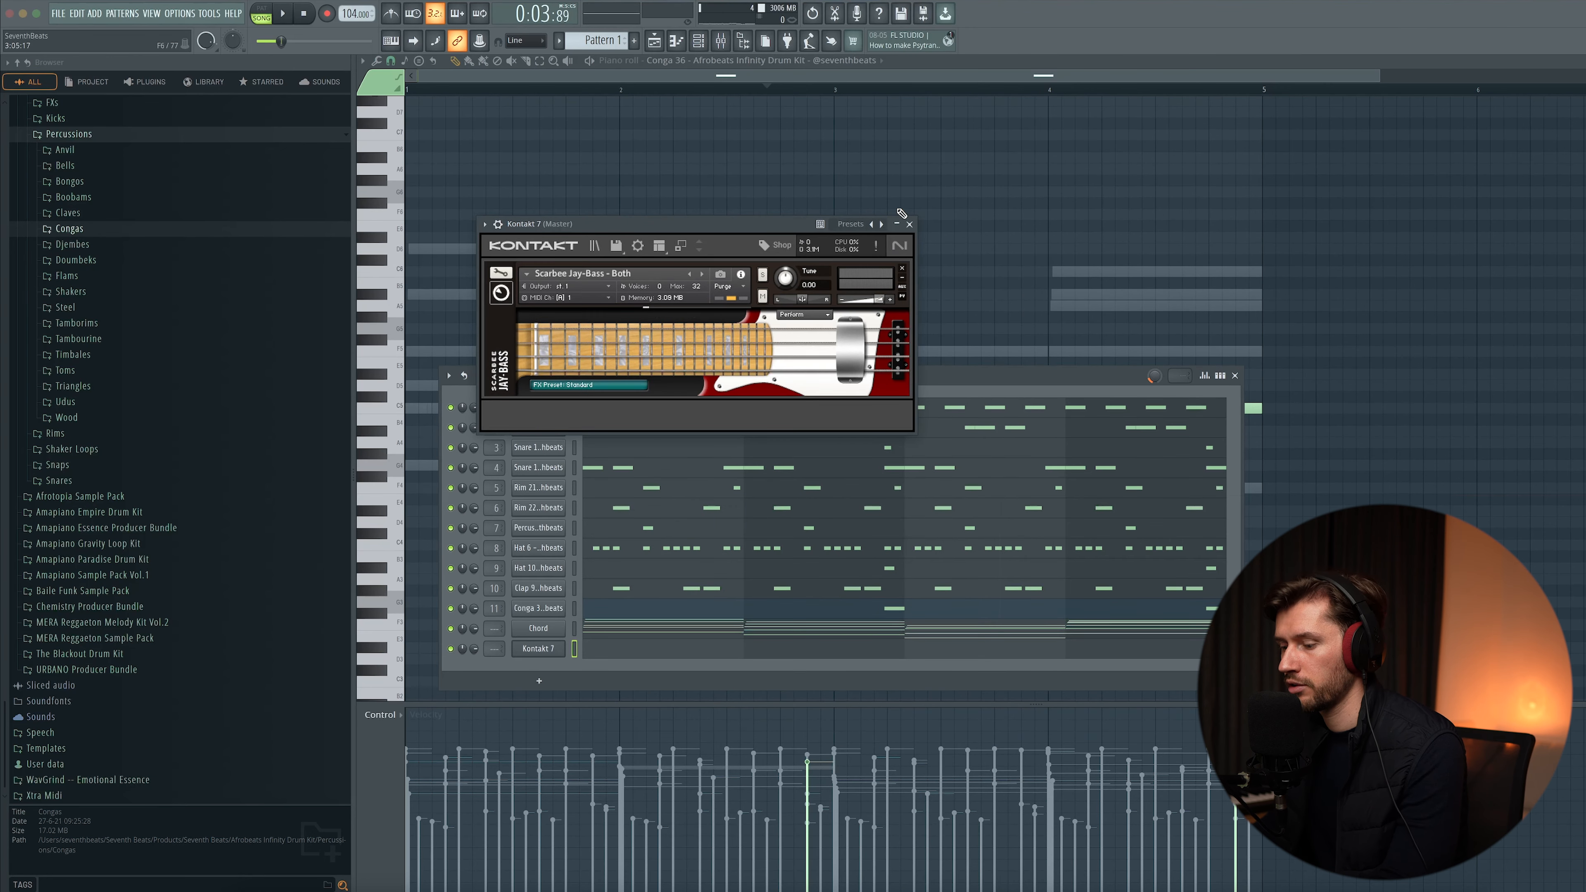
left_click(909, 225)
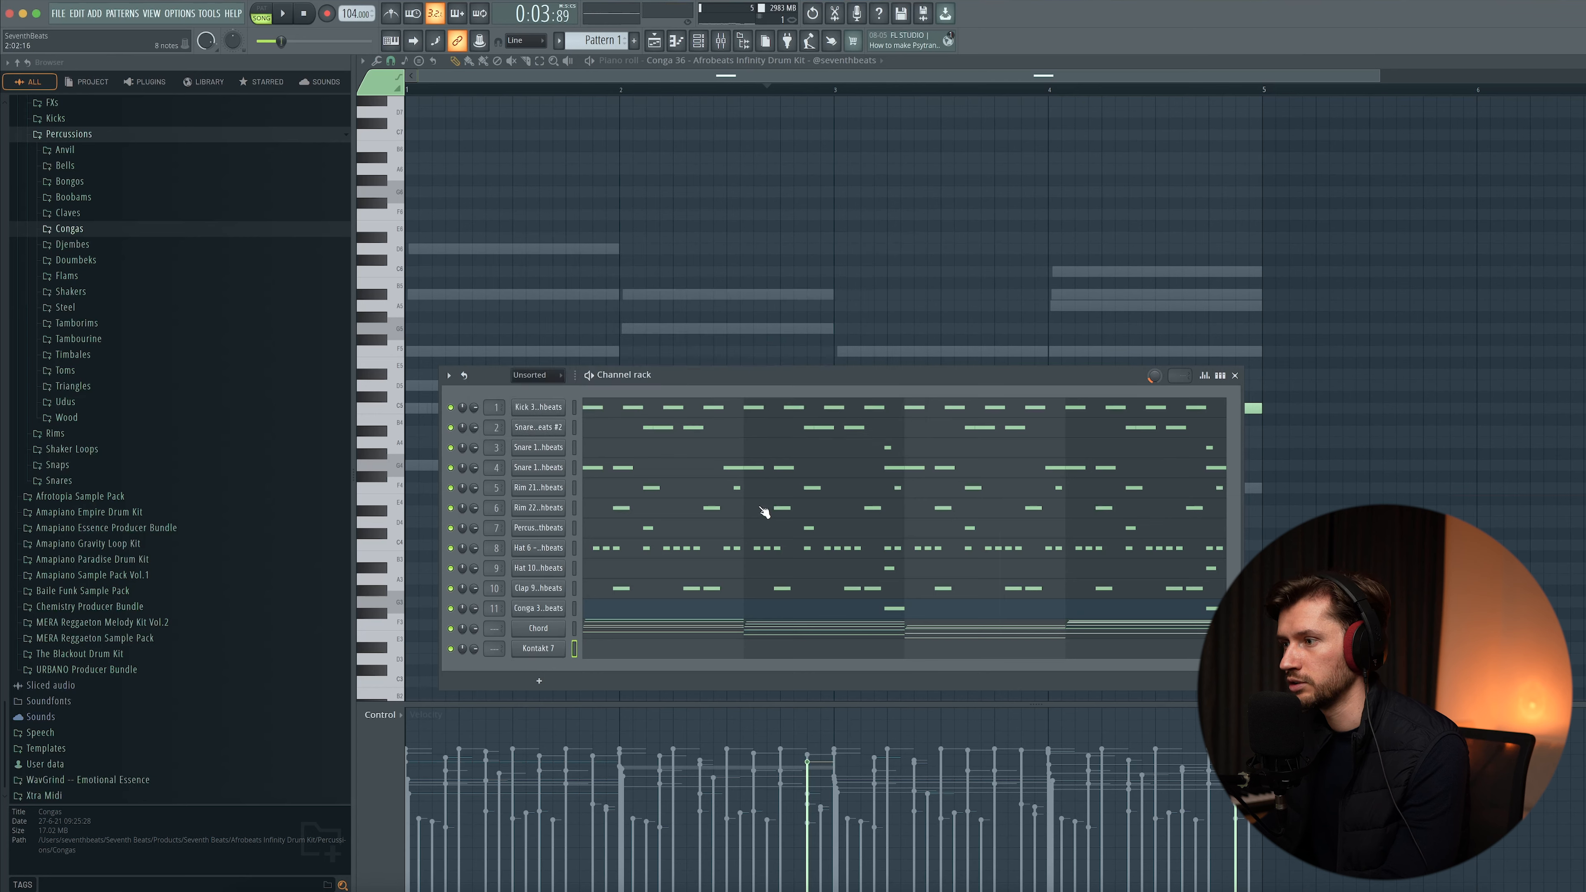
- Open Kontakt 7's piano roll and draw the first low bass notes at the start of bar 1
left_click(634, 651)
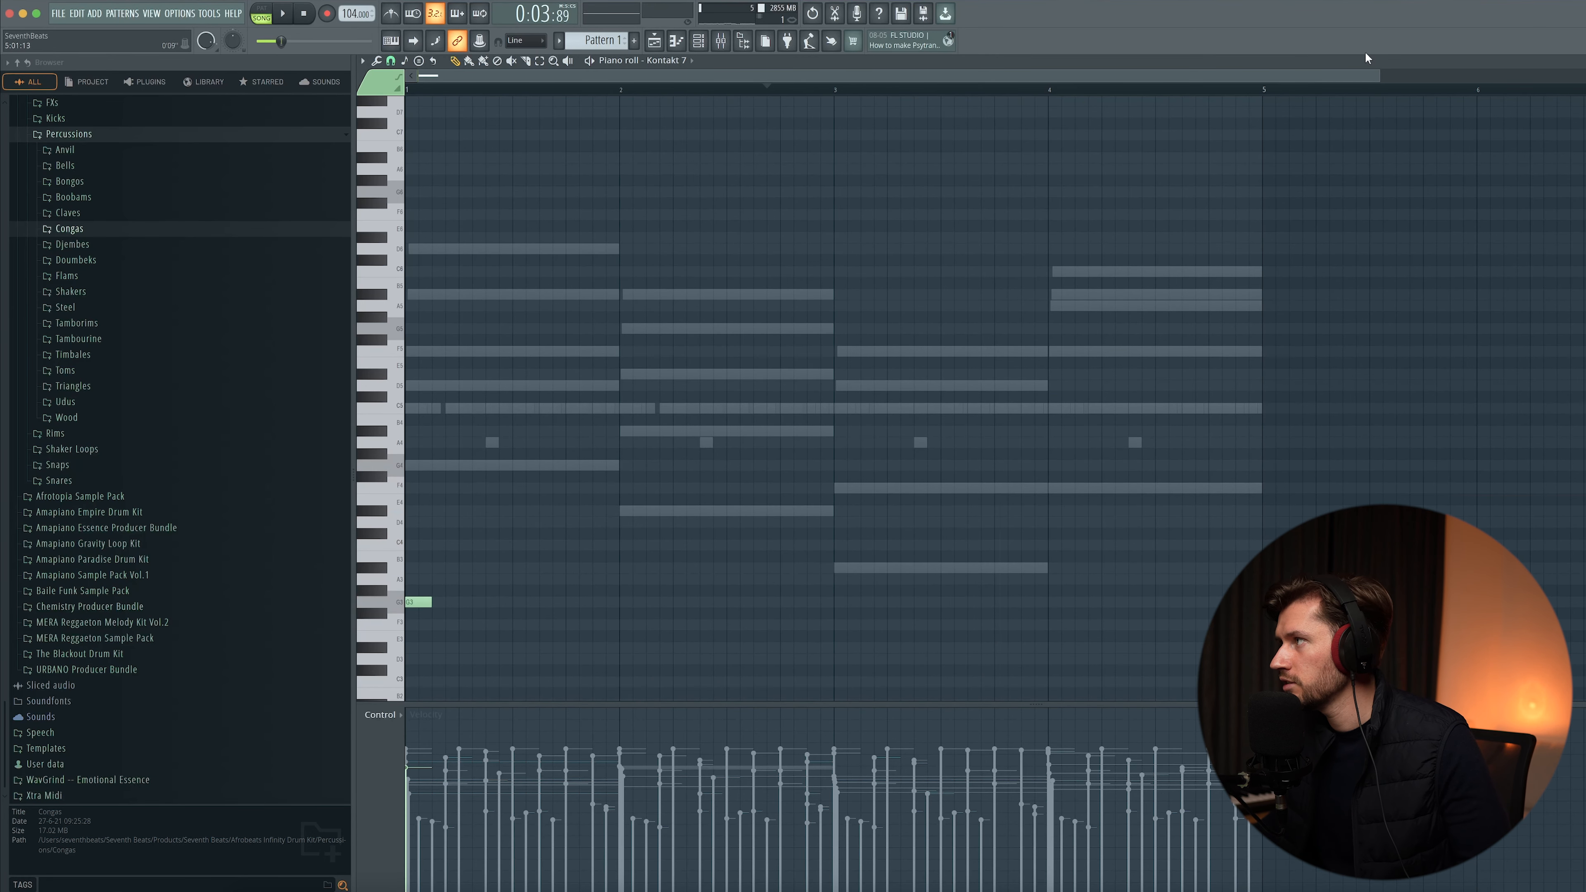
left_click_drag(1379, 77, 618, 90)
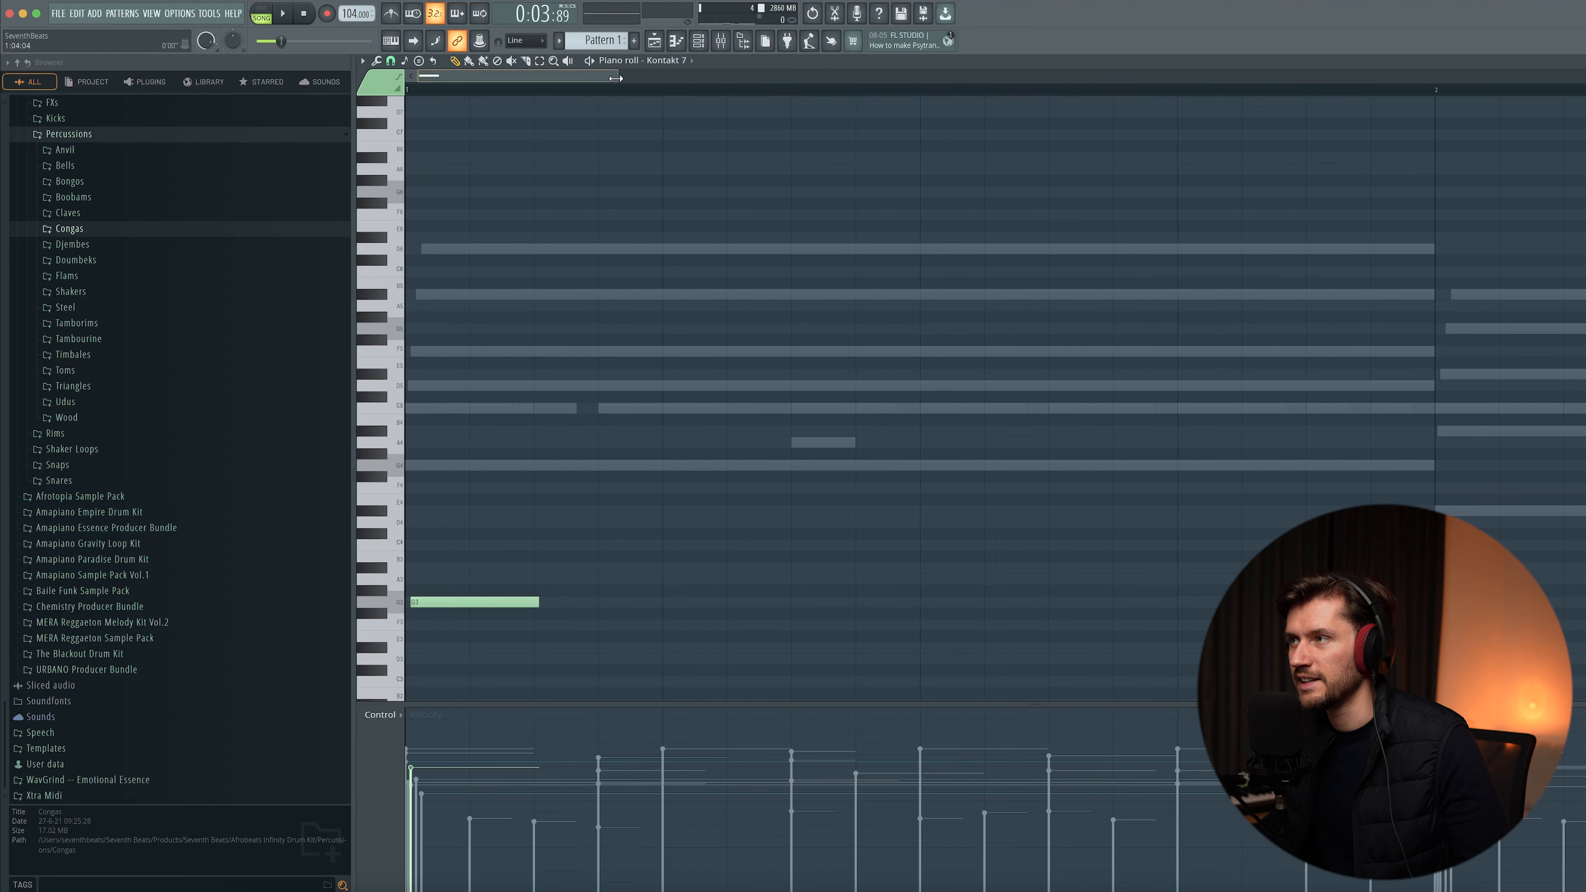
left_click_drag(616, 78, 955, 82)
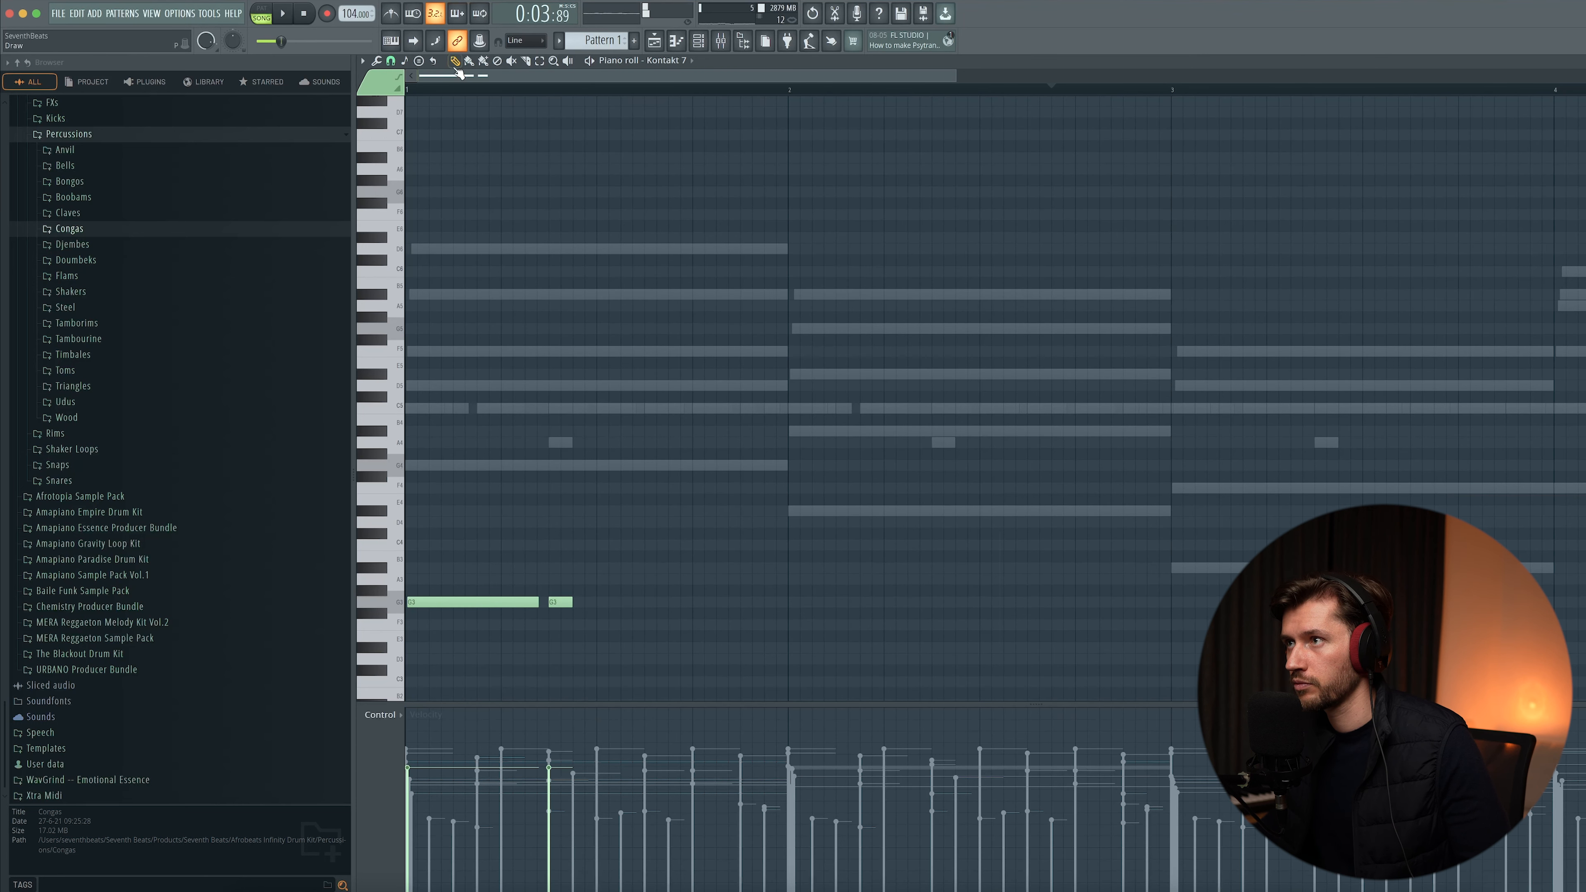
key("space")
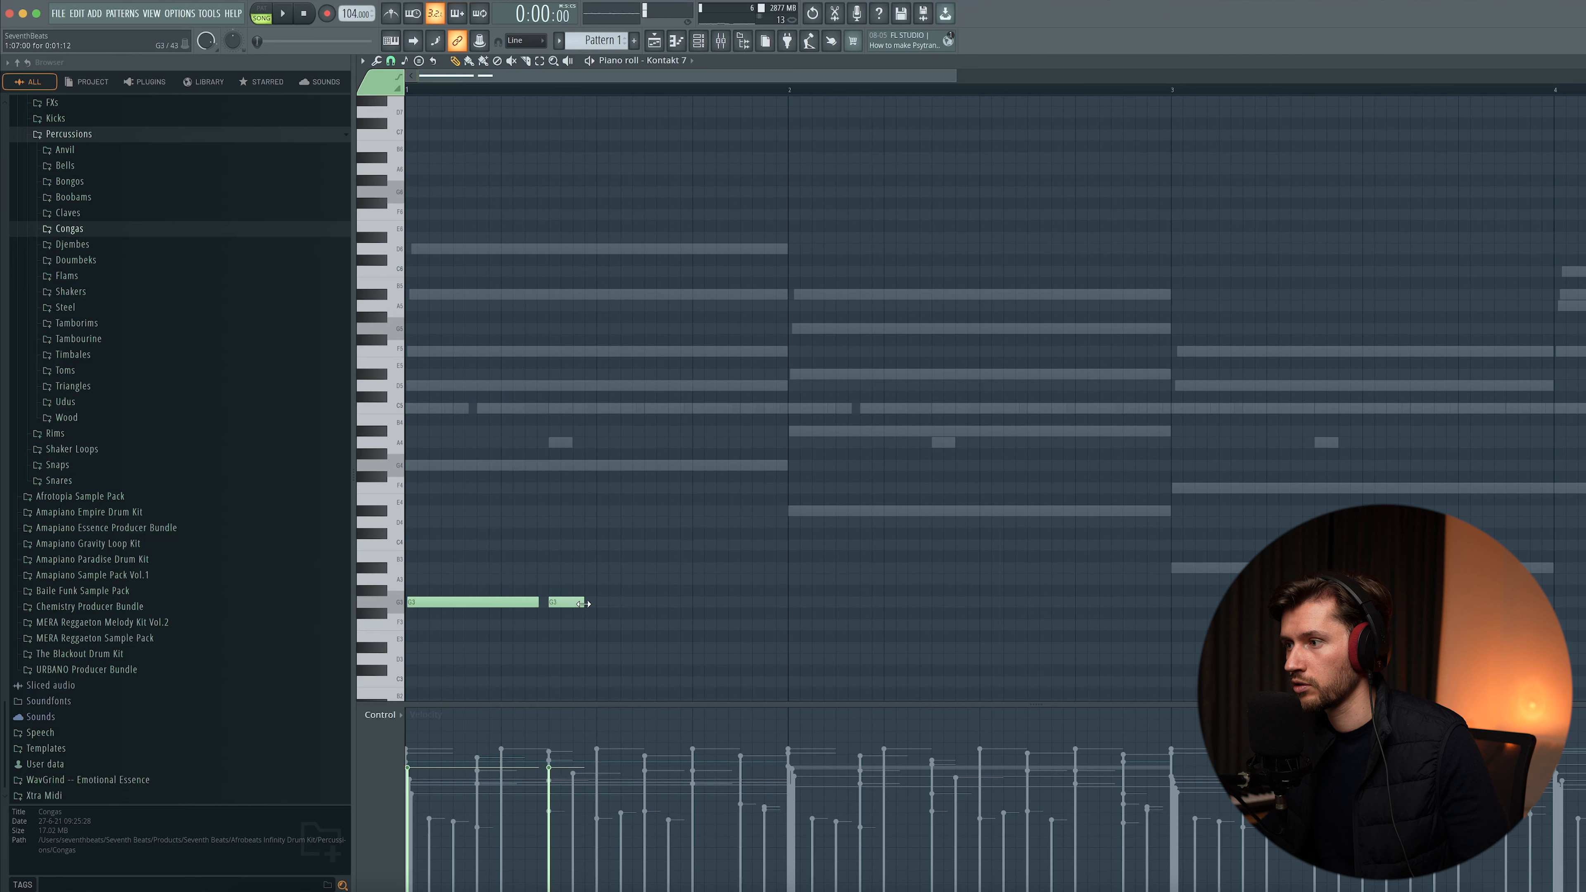
left_click(622, 602)
key("space")
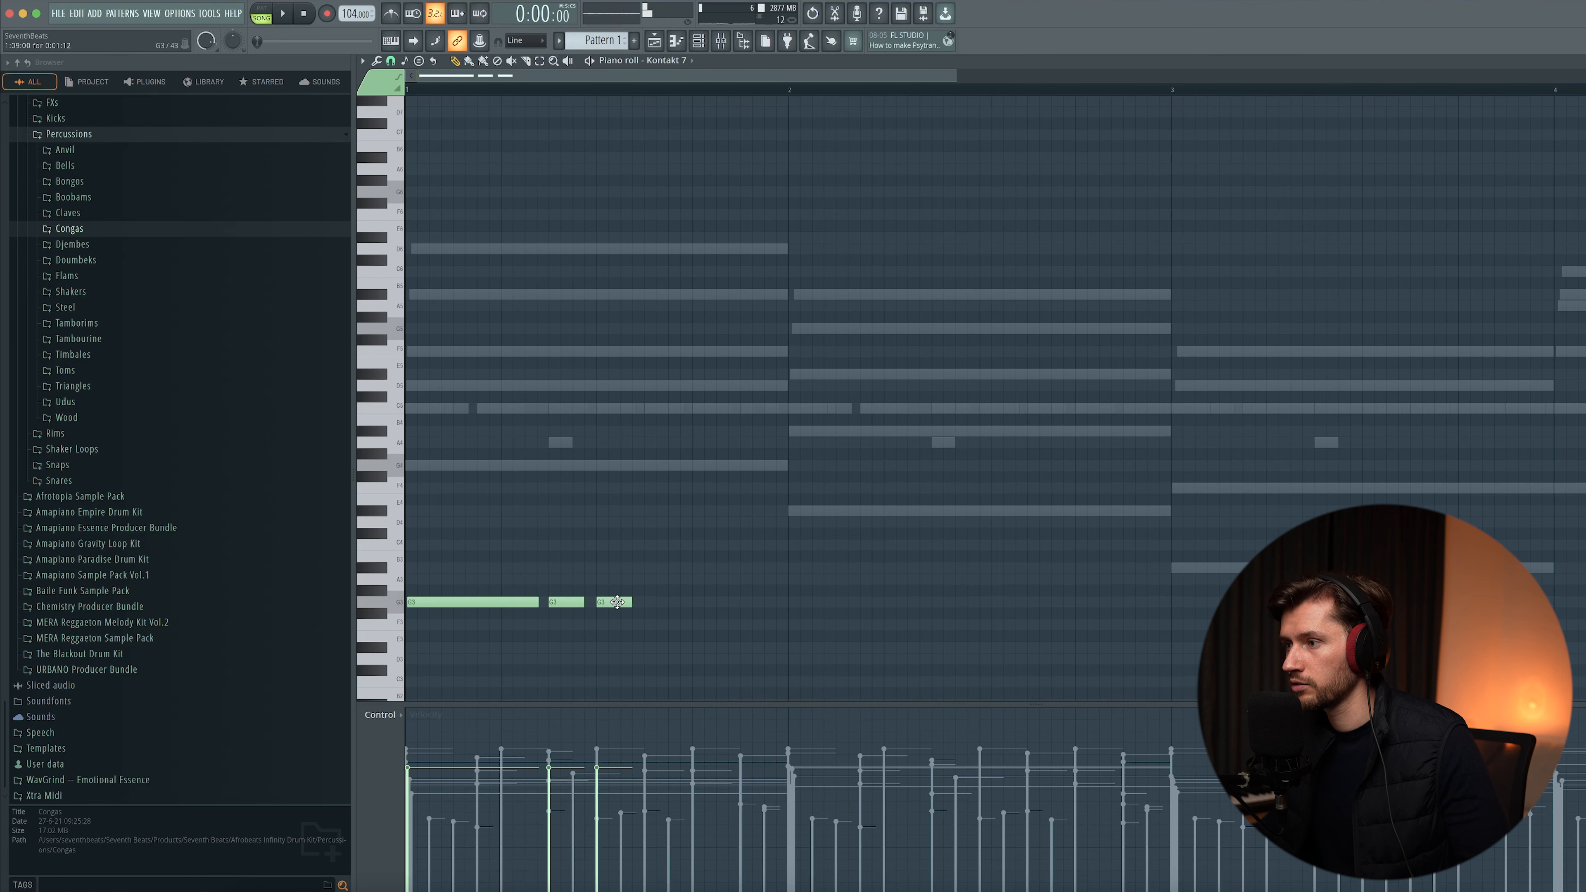
key("space")
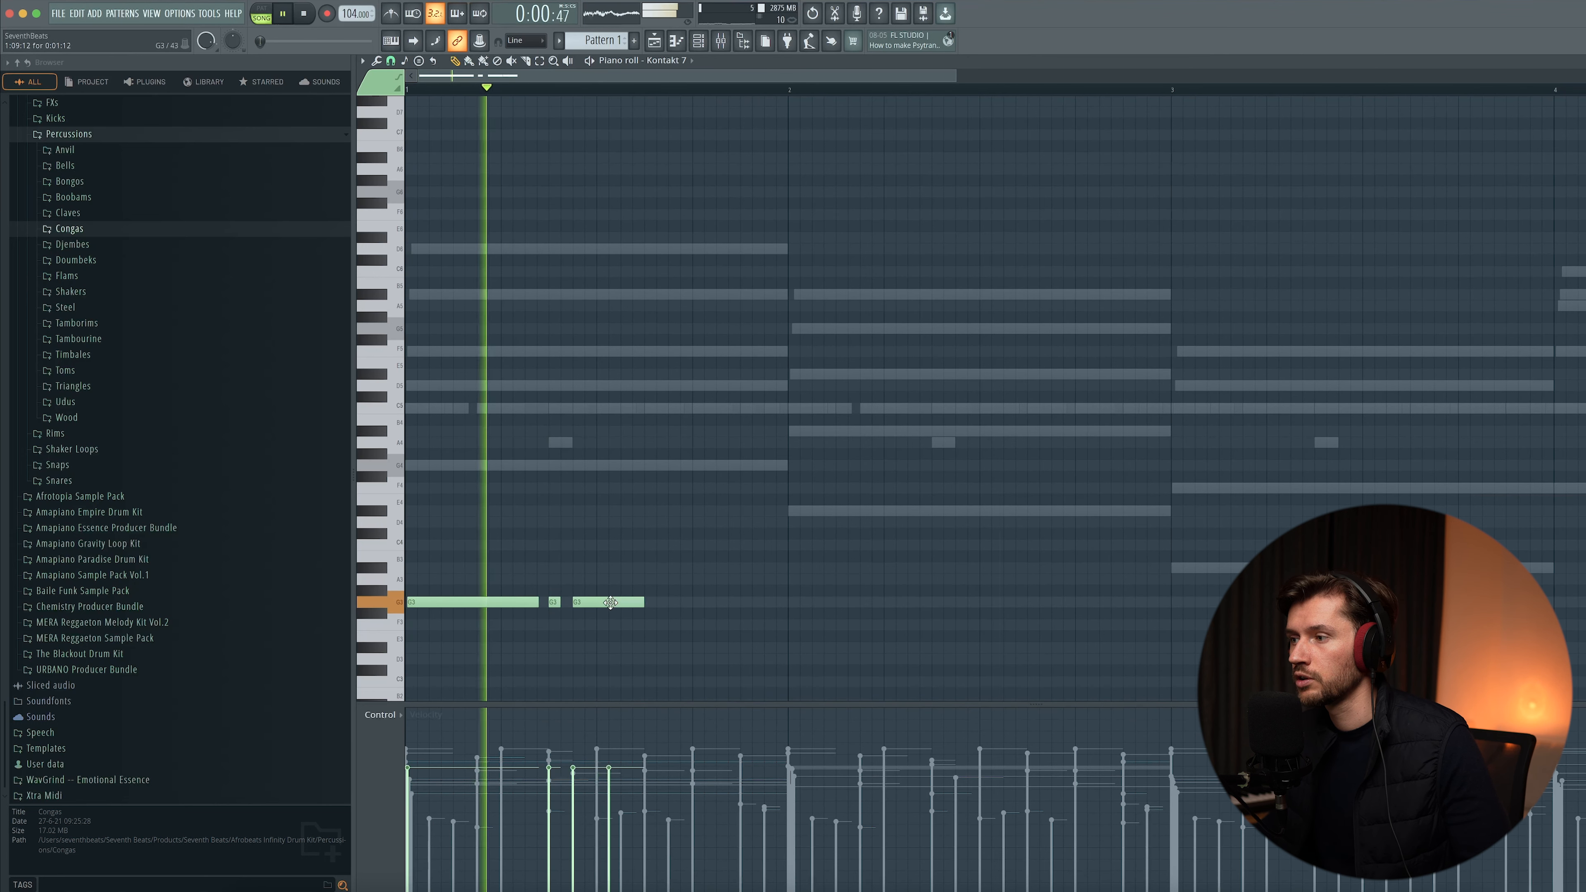
- Add more bass notes across bar 1, including two higher notes leading into bar 2
left_click_drag(627, 605, 638, 603)
left_click(653, 602)
key("space")
key("space")
left_click_drag(748, 506, 755, 507)
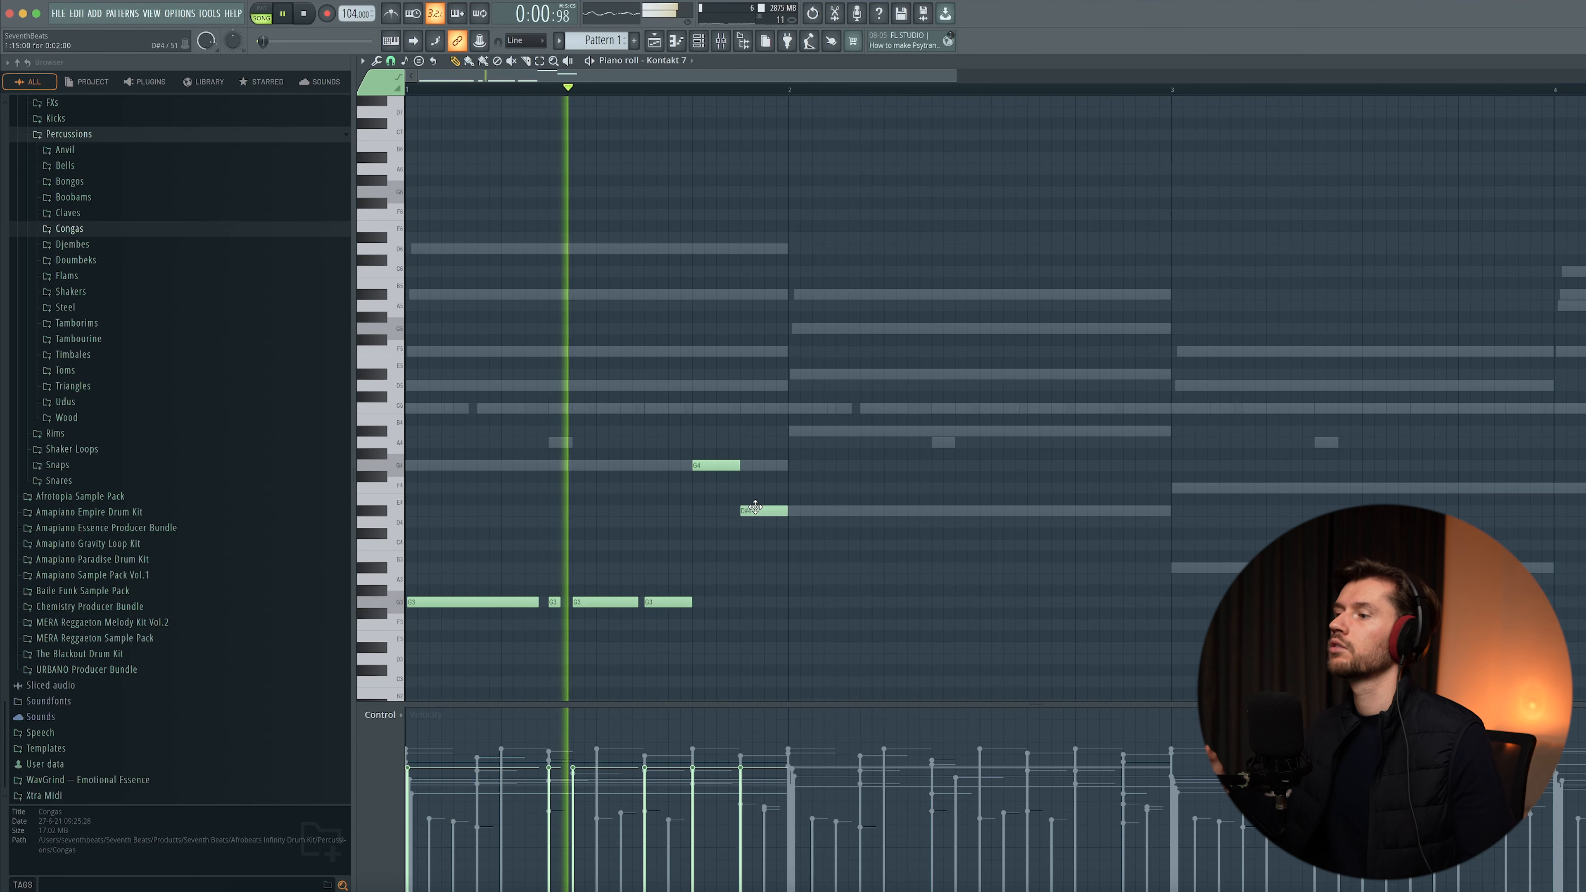
key("space")
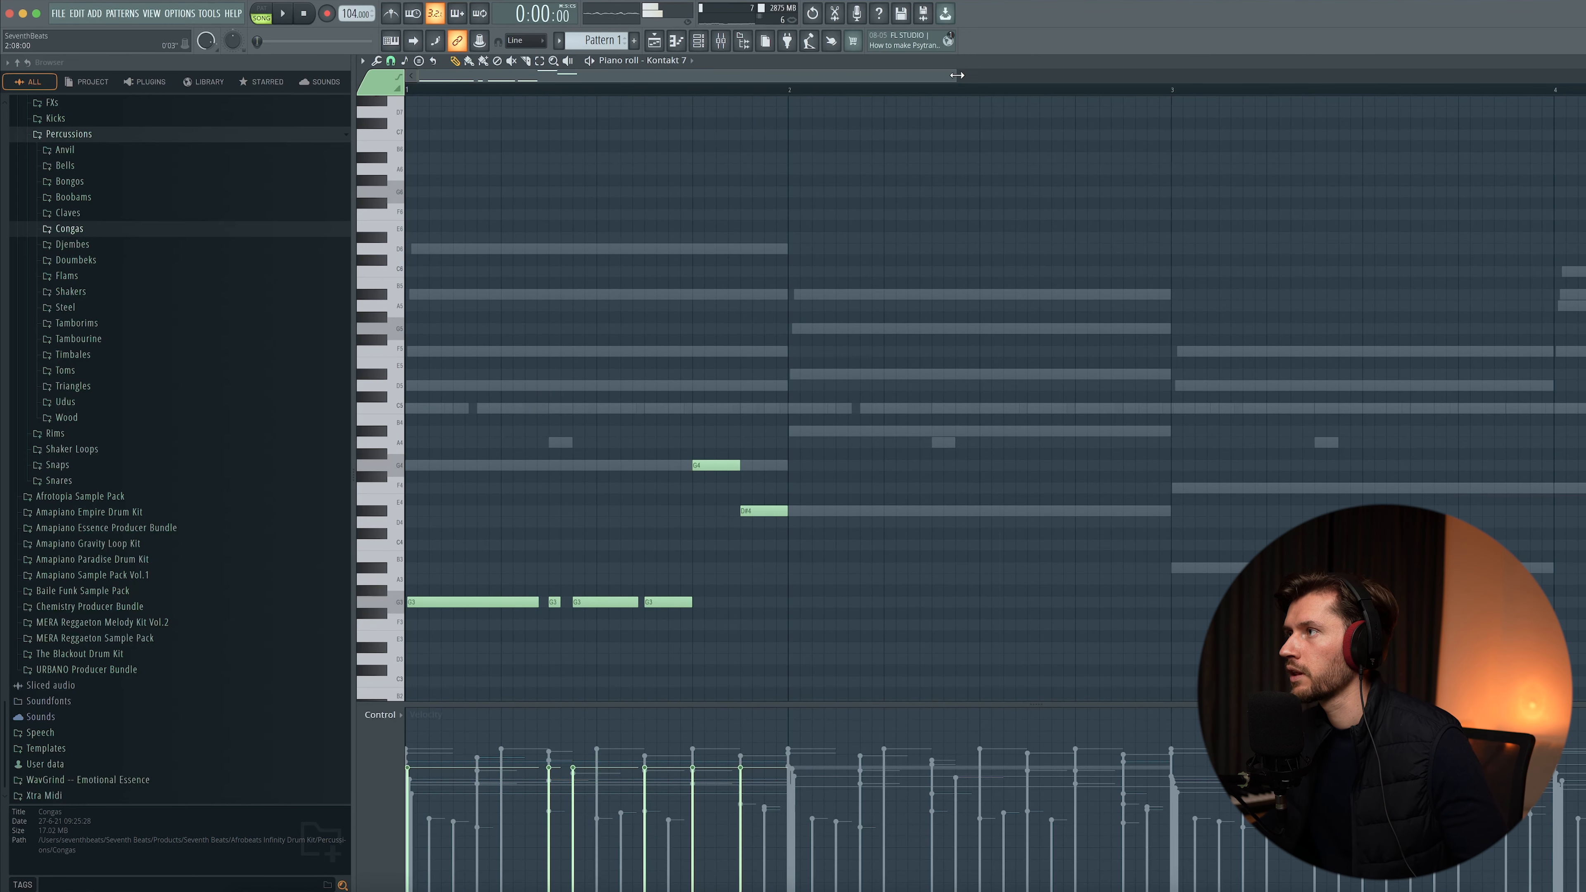
scroll(840, 355, "down", 1, "ctrl")
scroll(825, 375, "down", 3)
left_click_drag(628, 346, 743, 586)
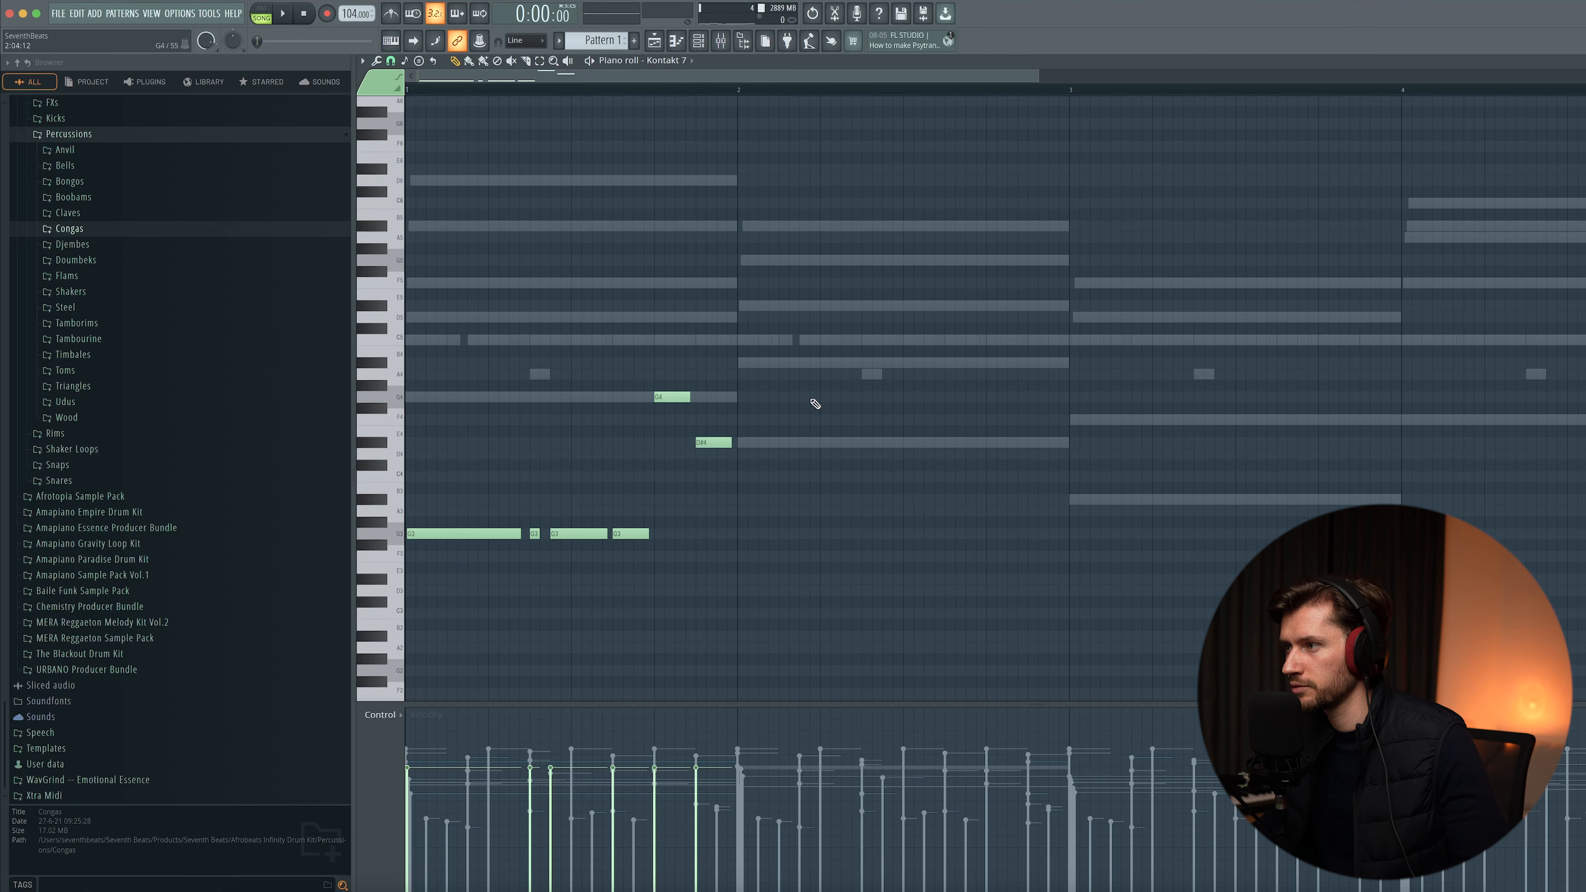